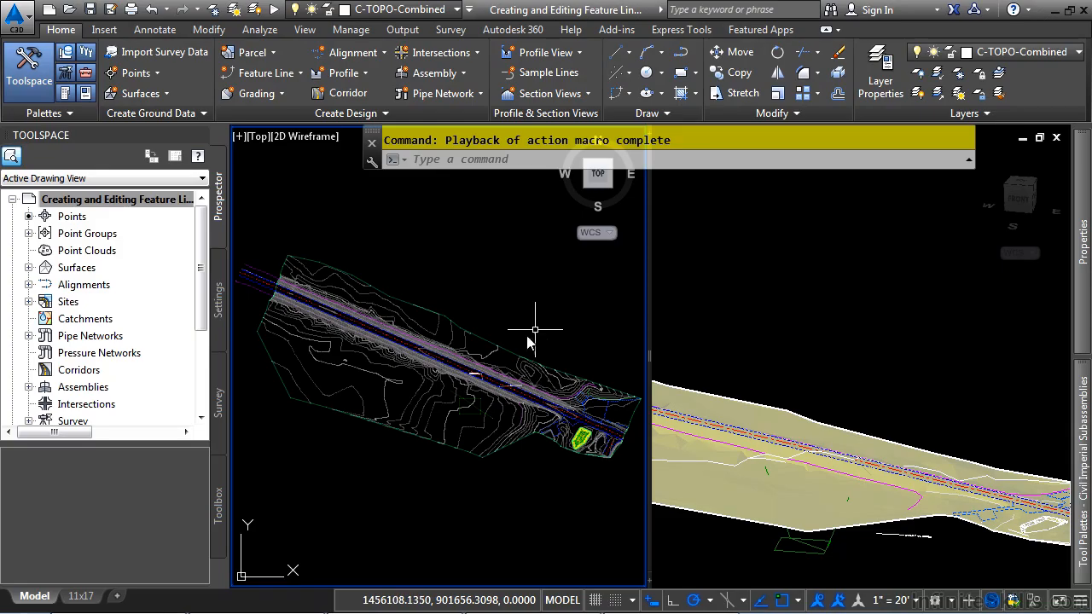
Examine the rectangular and diagonal feature lines south of the road in both the plan and 3D views.
scroll(465, 418, "up", 5)
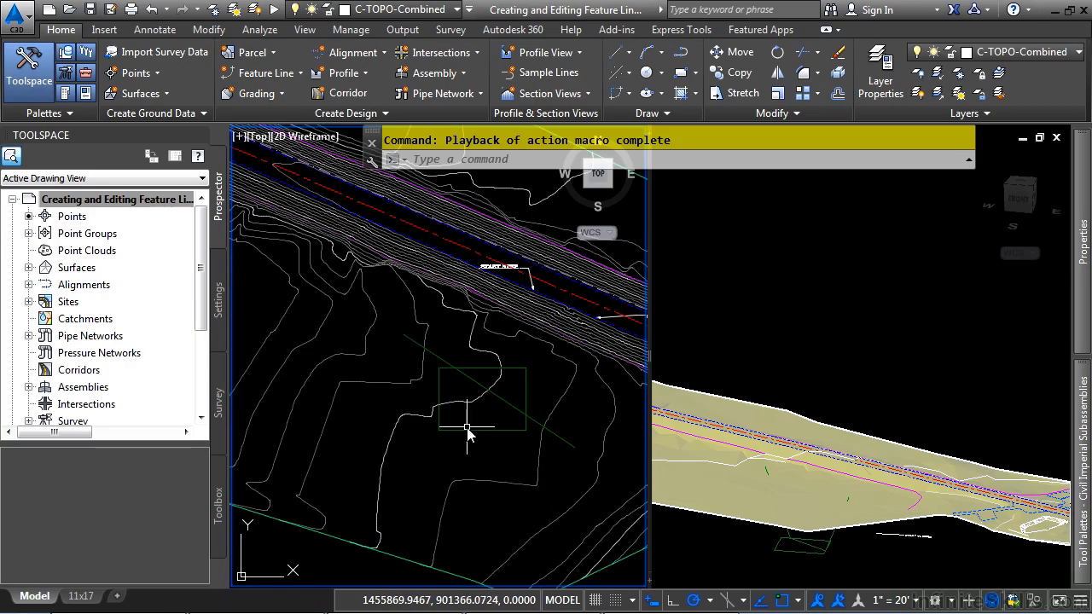
scroll(466, 424, "up", 2)
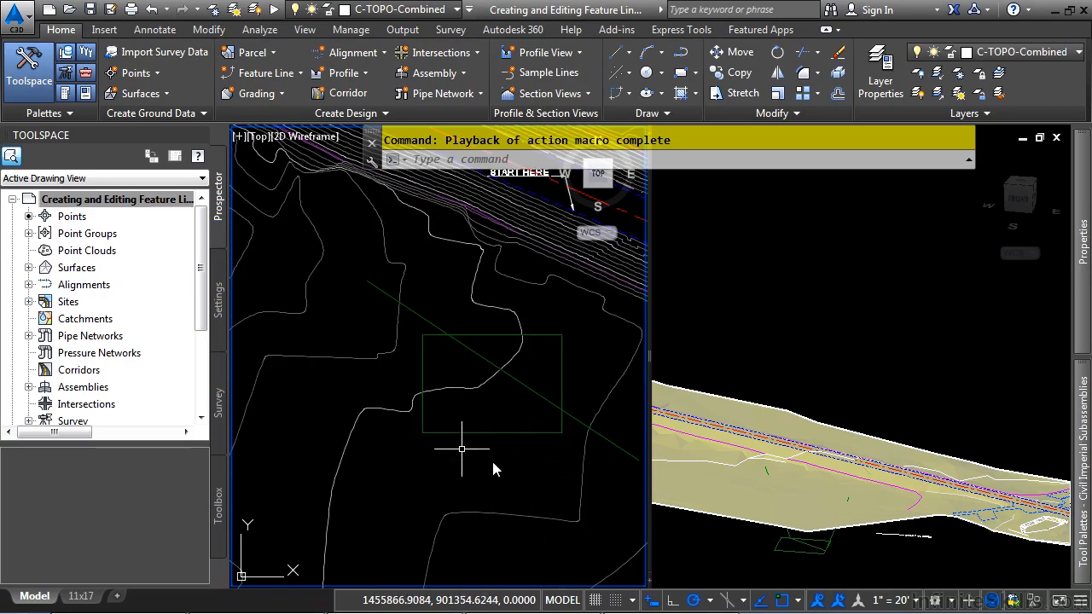
left_click(788, 427)
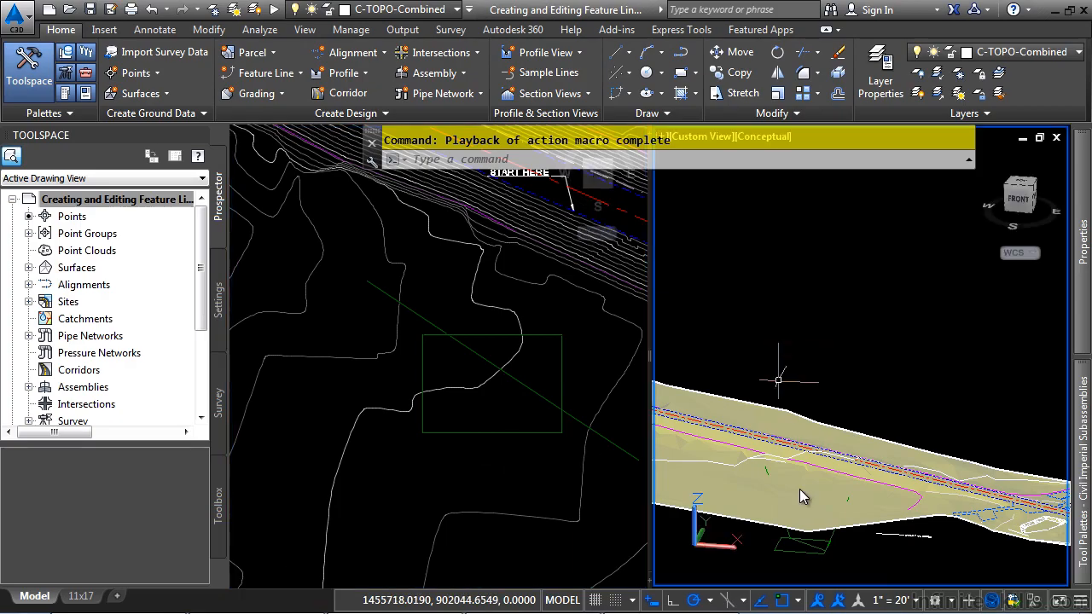
middle_click_drag(802, 540, 822, 423)
scroll(828, 433, "up", 3)
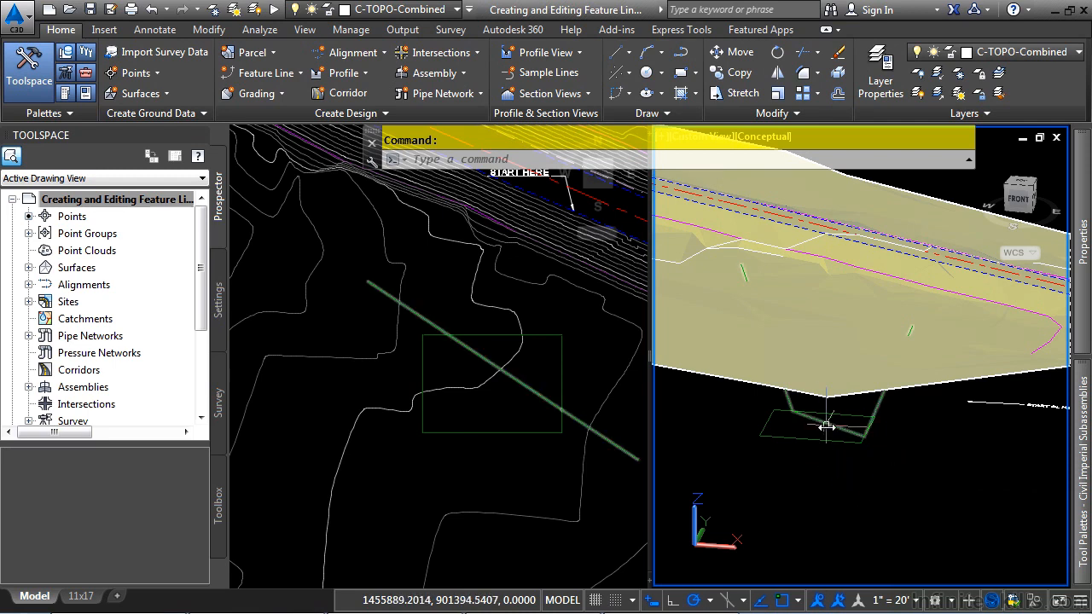
left_click(434, 342)
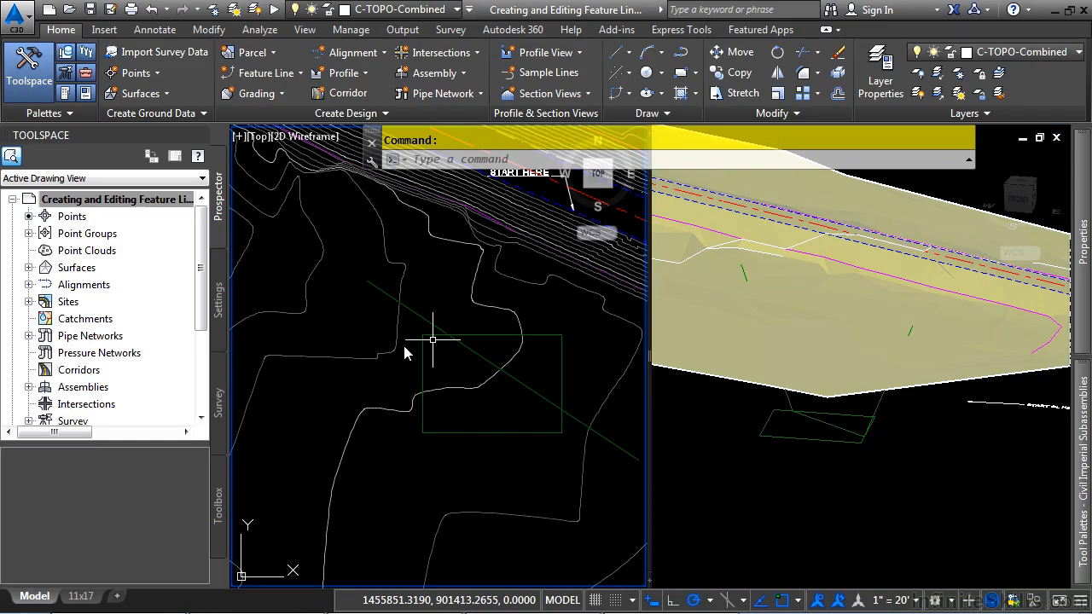
left_click(499, 433)
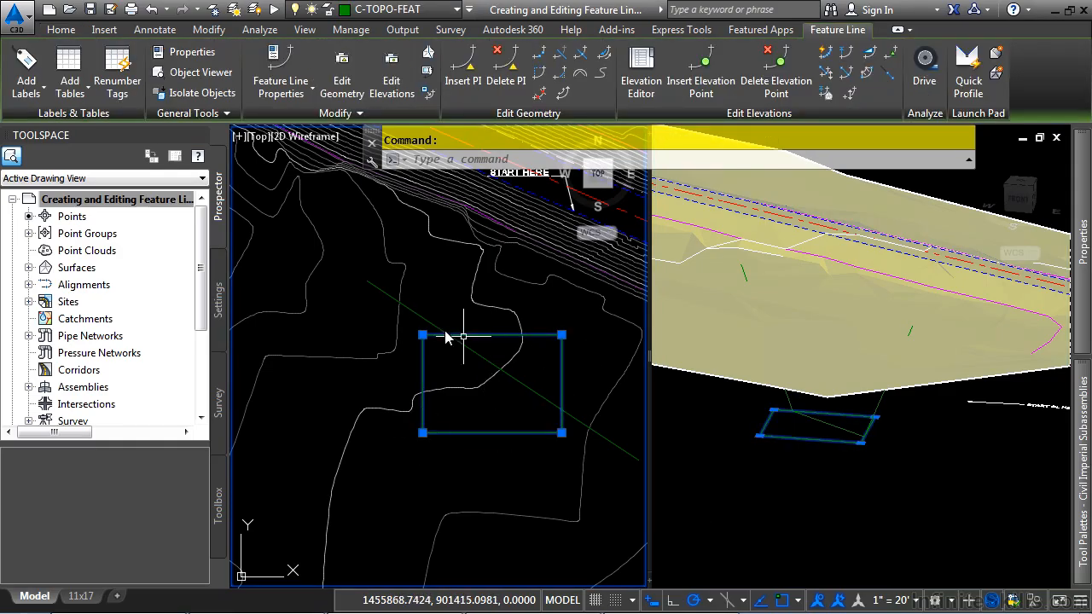
left_click(467, 347)
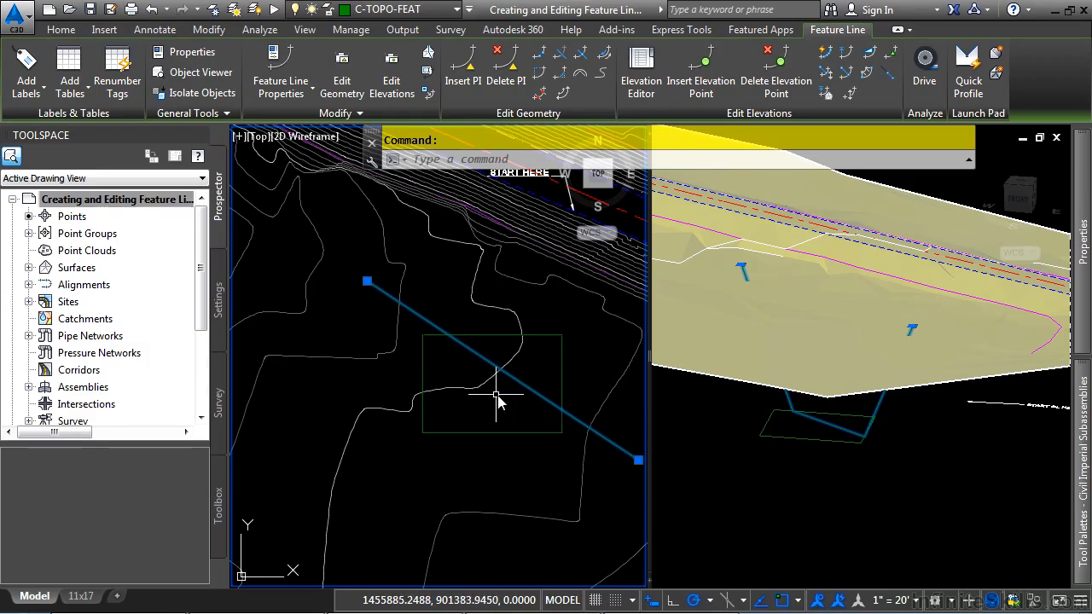
key("Escape")
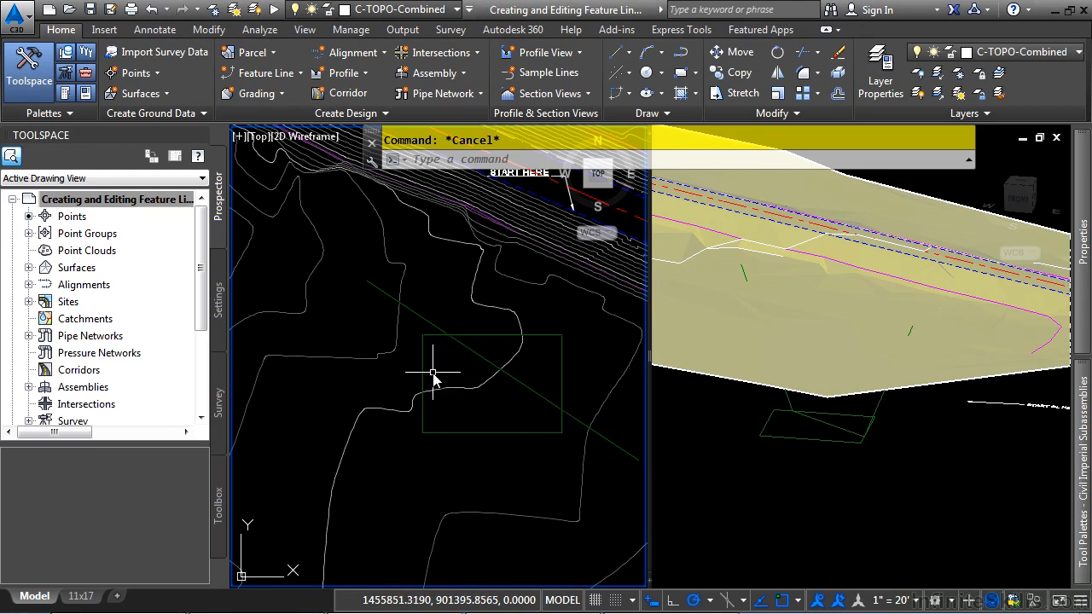
Move the diagonal feature line from base point 0,0 by a zero displacement of @0,0.
left_click(478, 355)
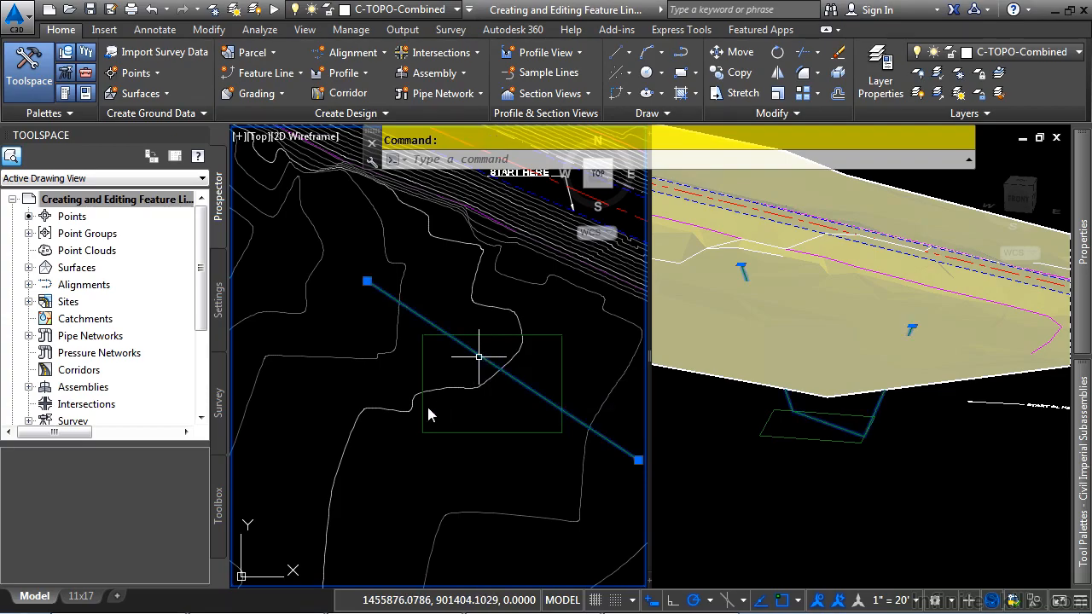
type("m")
key("Return")
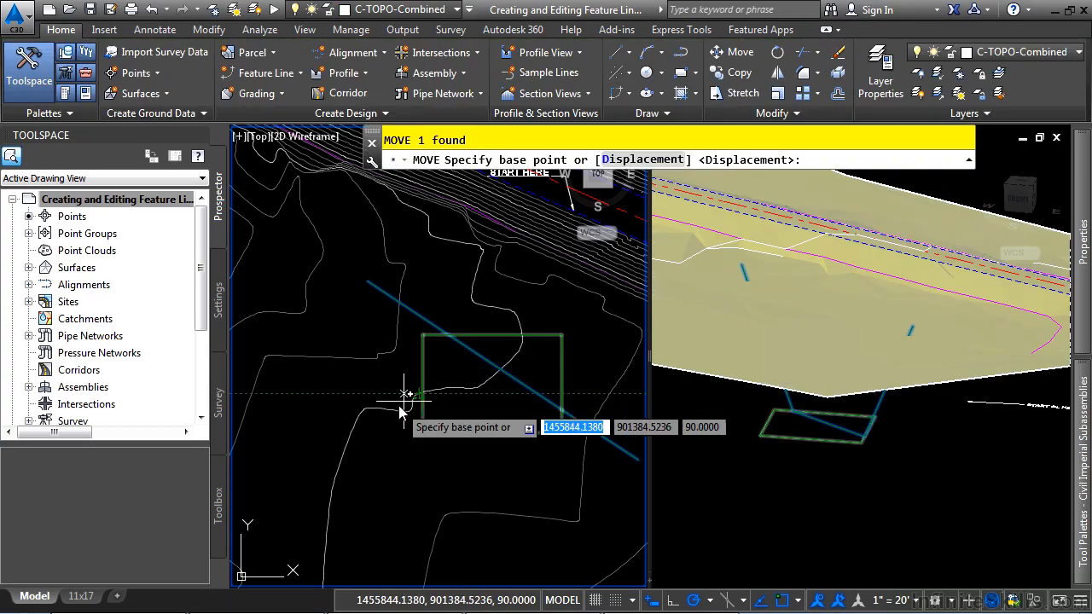
type("0,0")
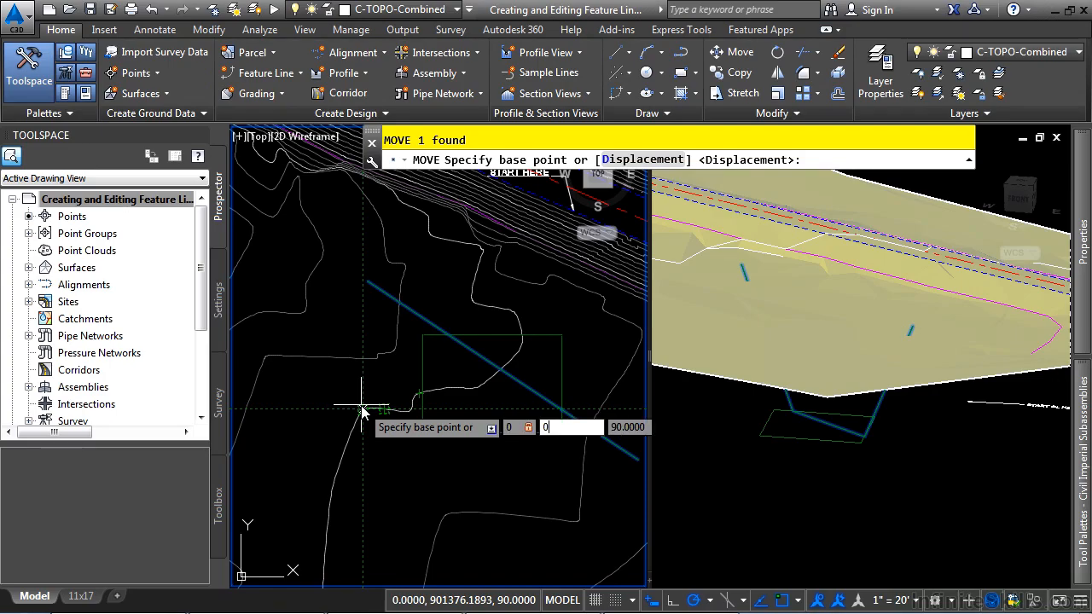
key("Return")
type("@0,0")
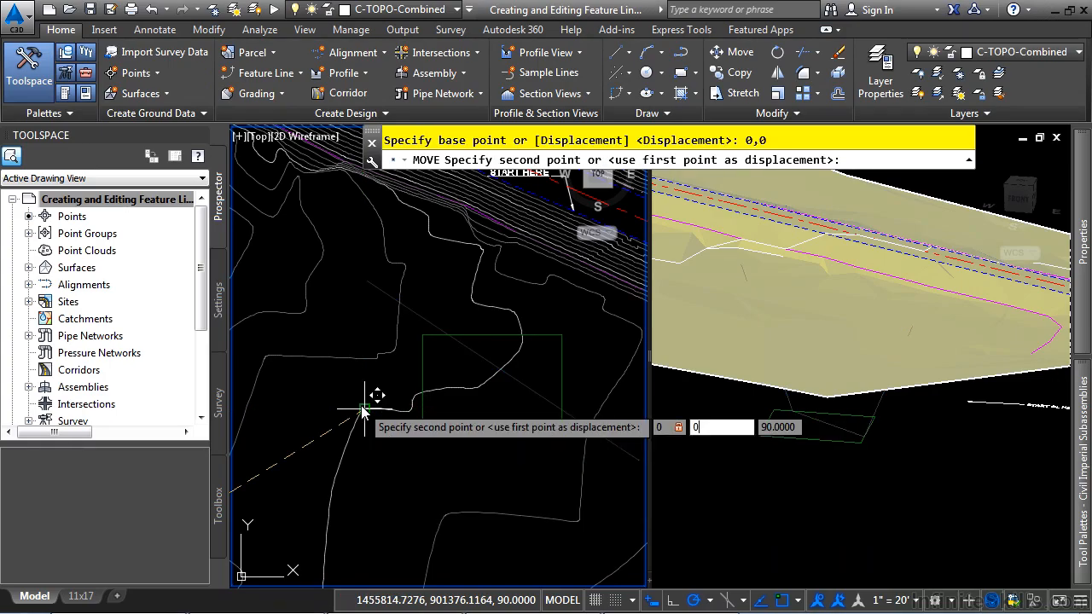
key("Return")
key("Escape")
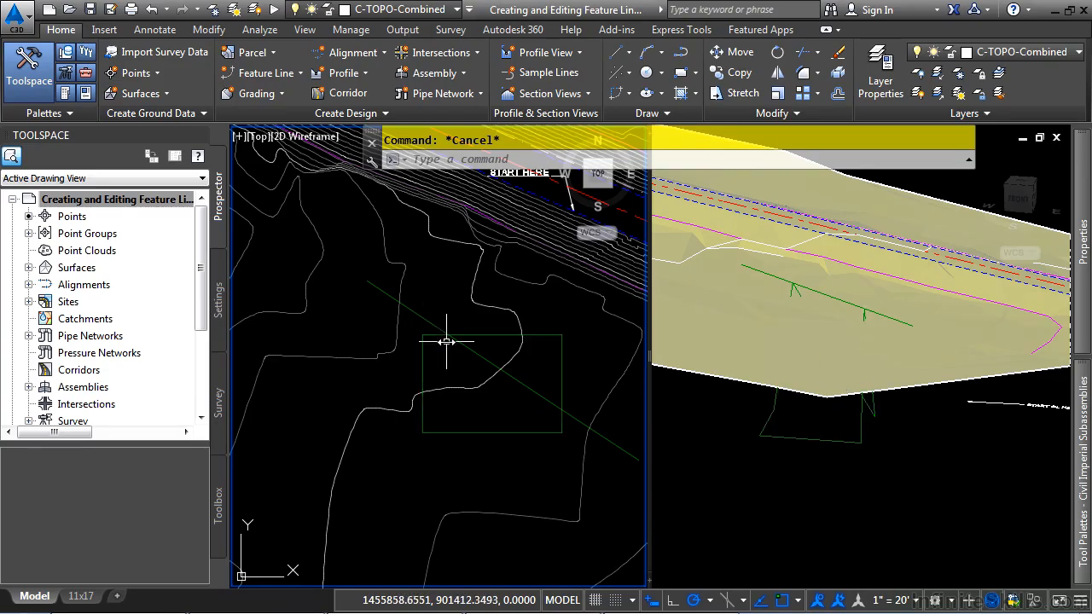
Delete the crossing diagonal and rectangular feature lines.
mouse_move(460, 369)
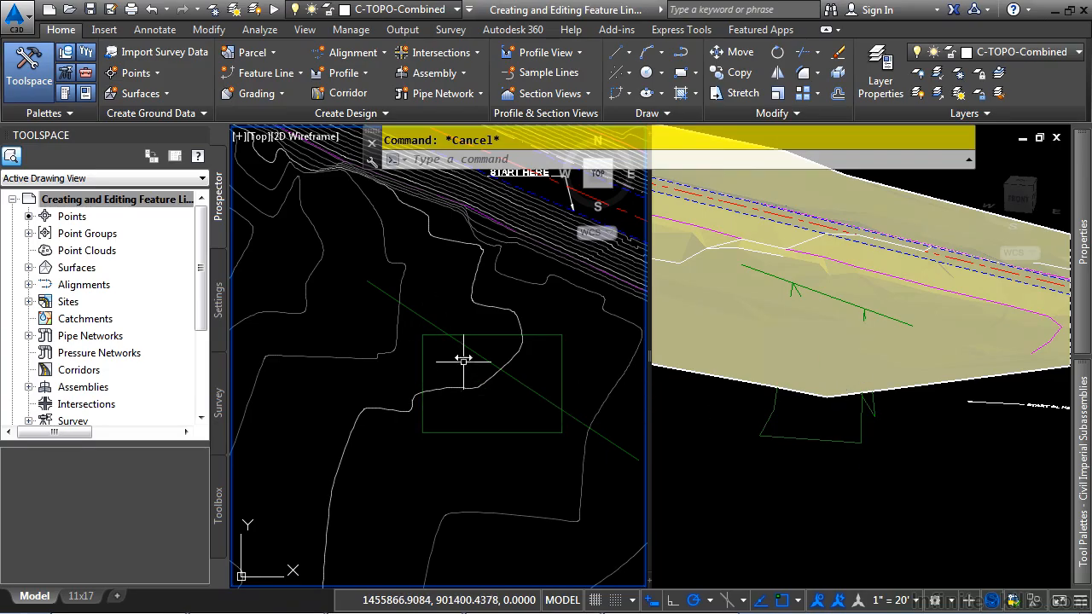
left_click(455, 325)
left_click(435, 344)
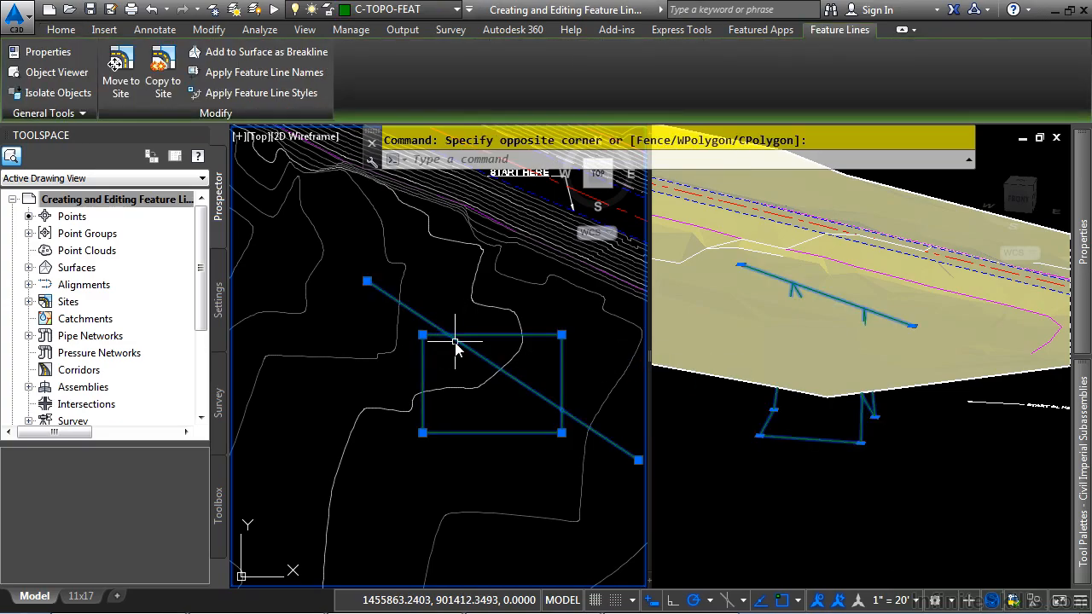
key("Delete")
Set up a new feature line in a new site named Tourist Parking Lot, with the Basic Feature Line style on layer C-TOPO-FEAT.
middle_click_drag(489, 384, 356, 451)
middle_click_drag(469, 434, 422, 447)
scroll(433, 313, "up", 2)
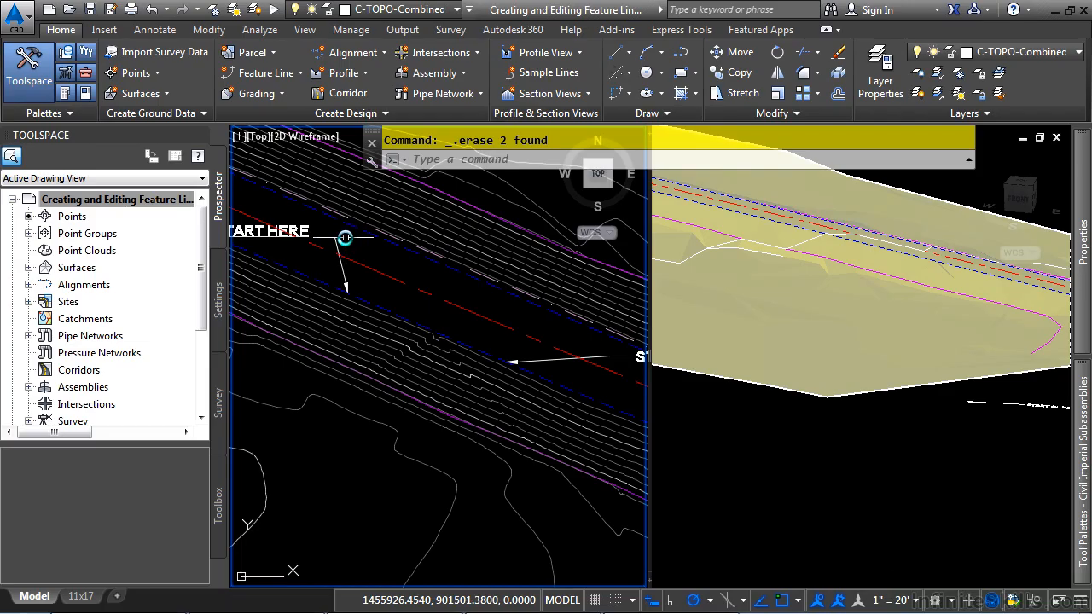
left_click(282, 72)
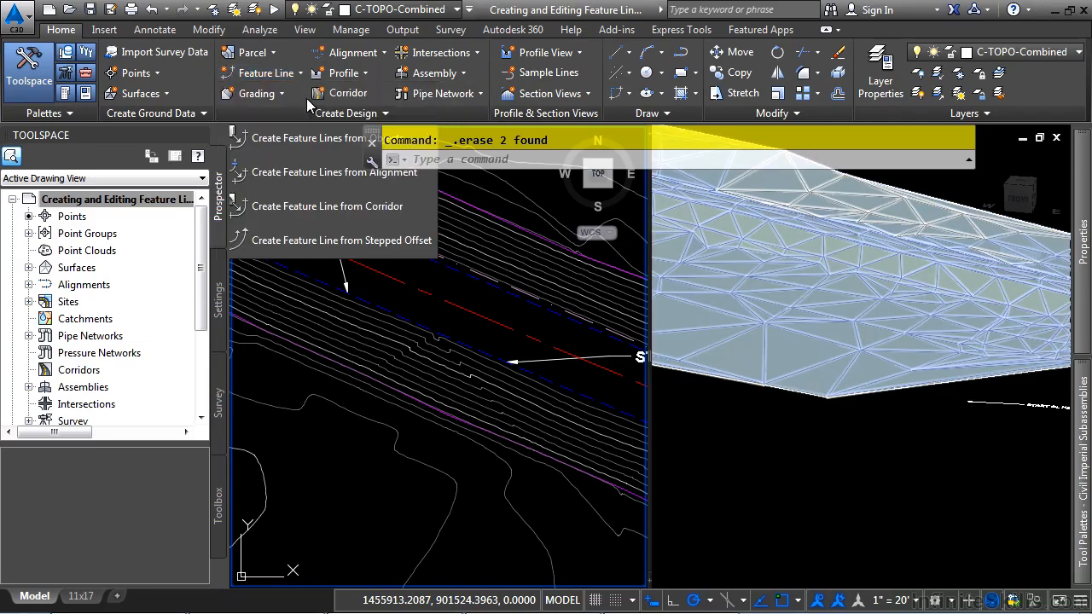
left_click(303, 97)
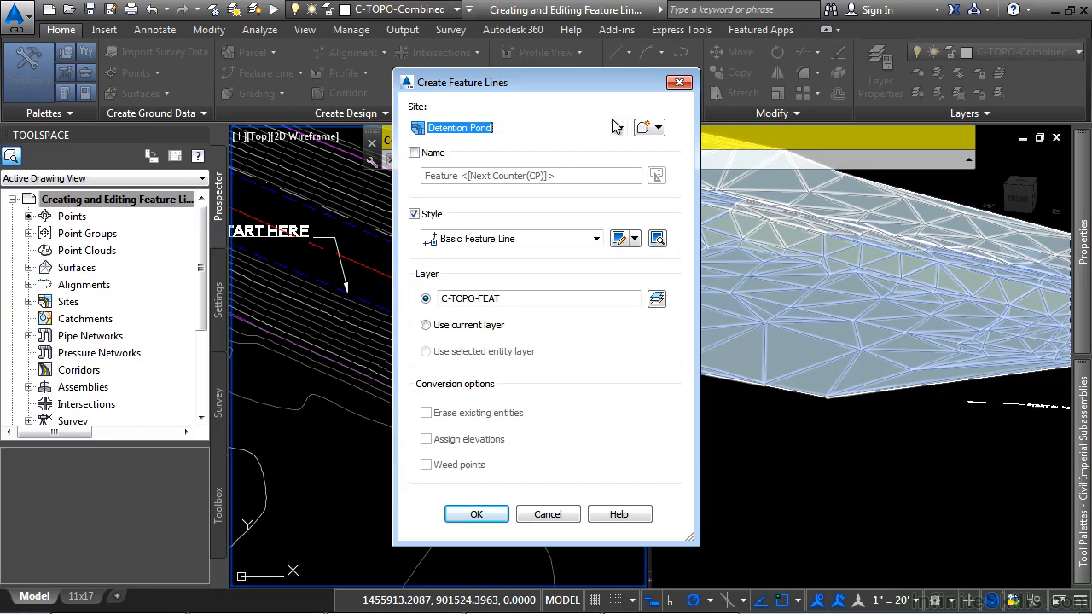
left_click(642, 127)
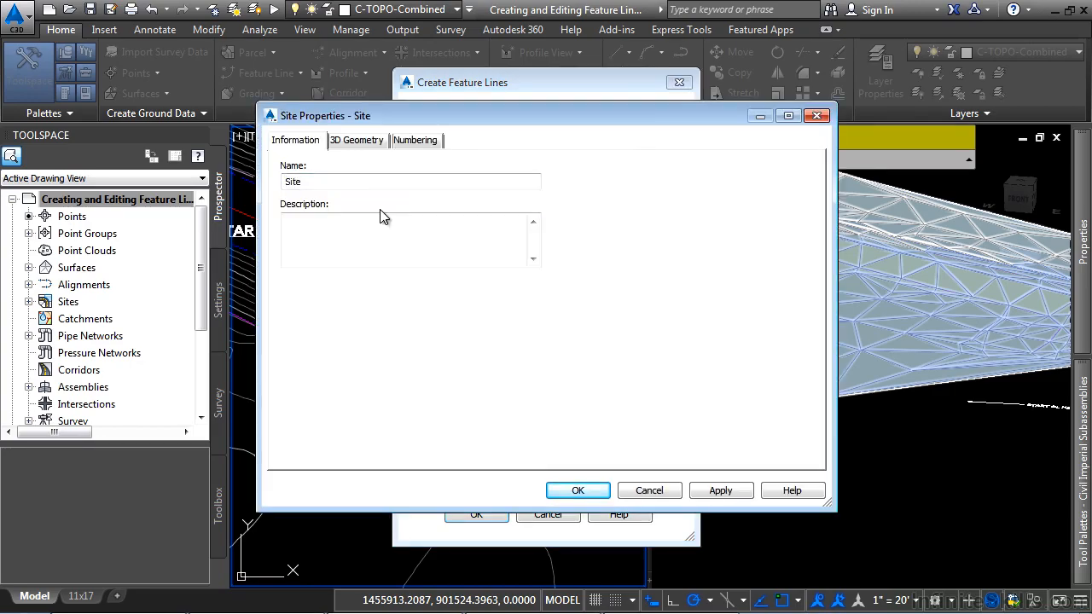
double_click(395, 179)
type("Tourist Parking Lot")
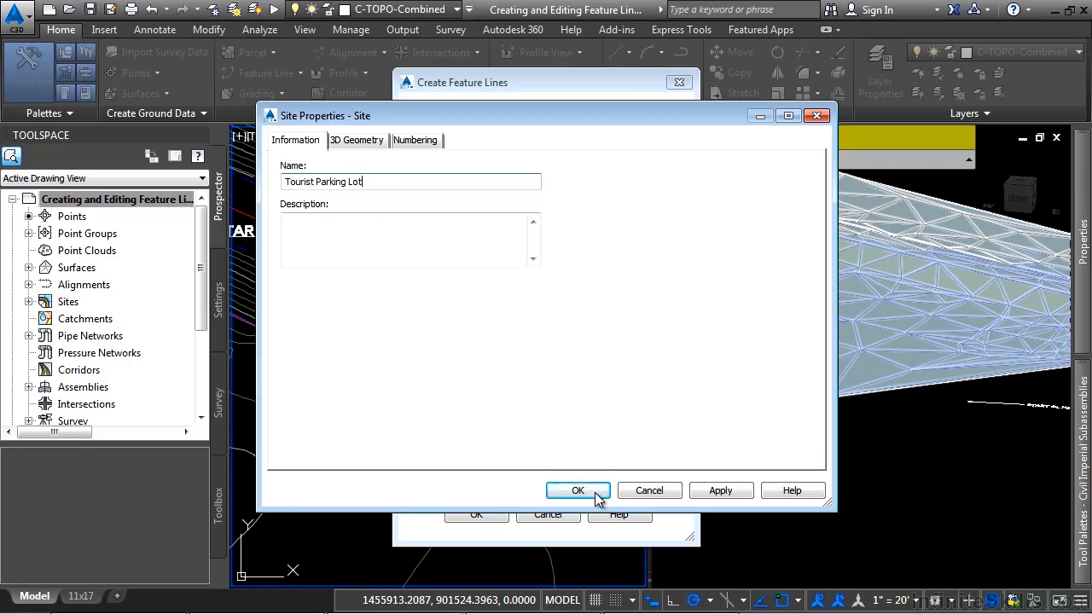
left_click(578, 491)
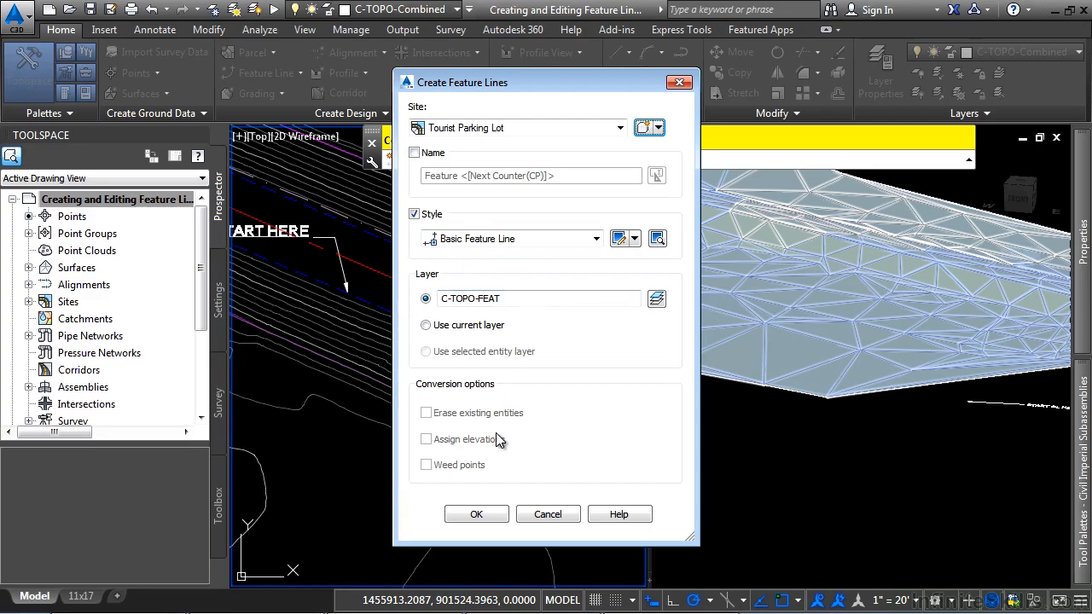
left_click(477, 514)
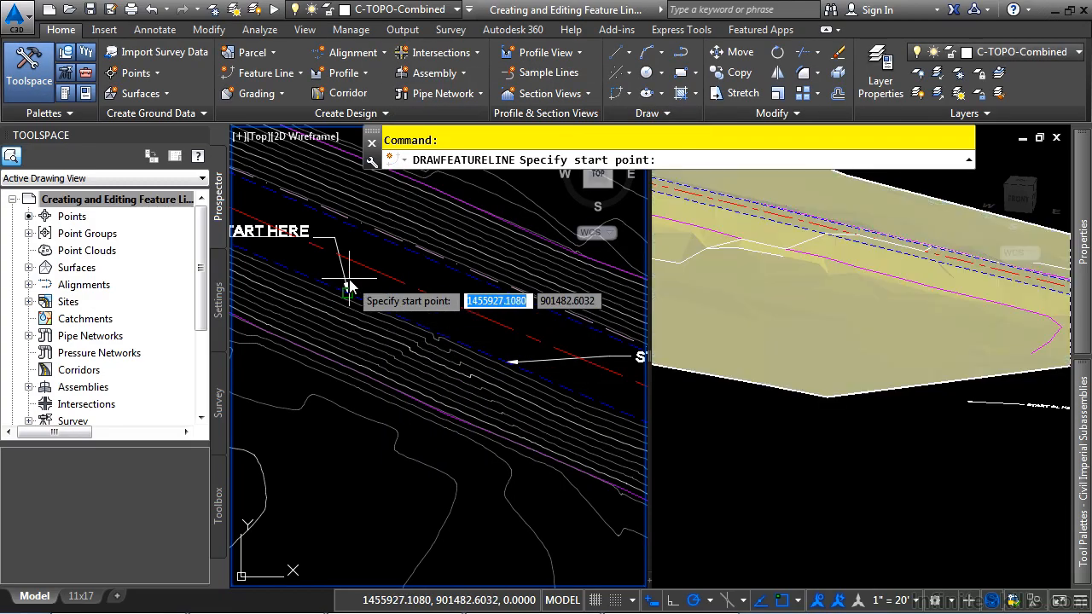
Start the feature line at the START HERE arrow tip with elevation 103.38, and add a vertex along the blue road edge at grade 0.02.
scroll(346, 295, "up", 3)
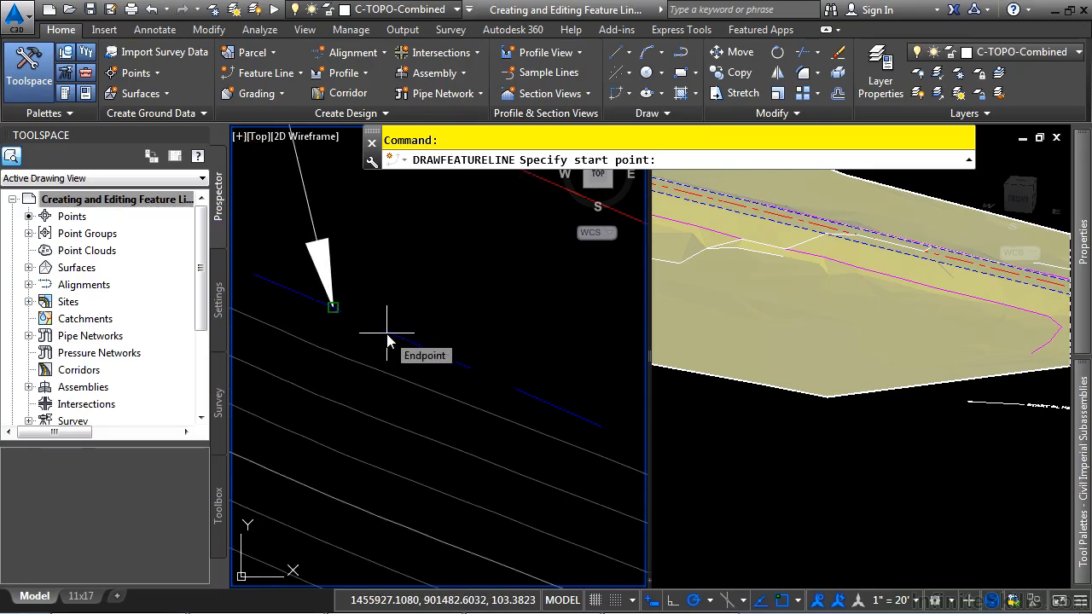
left_click(384, 332)
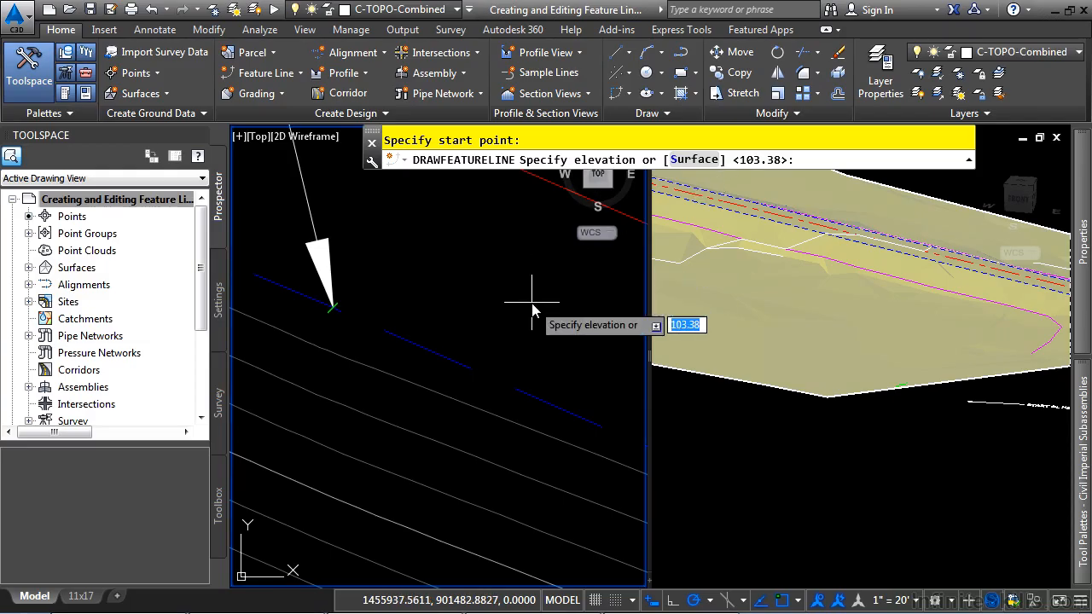
key("Return")
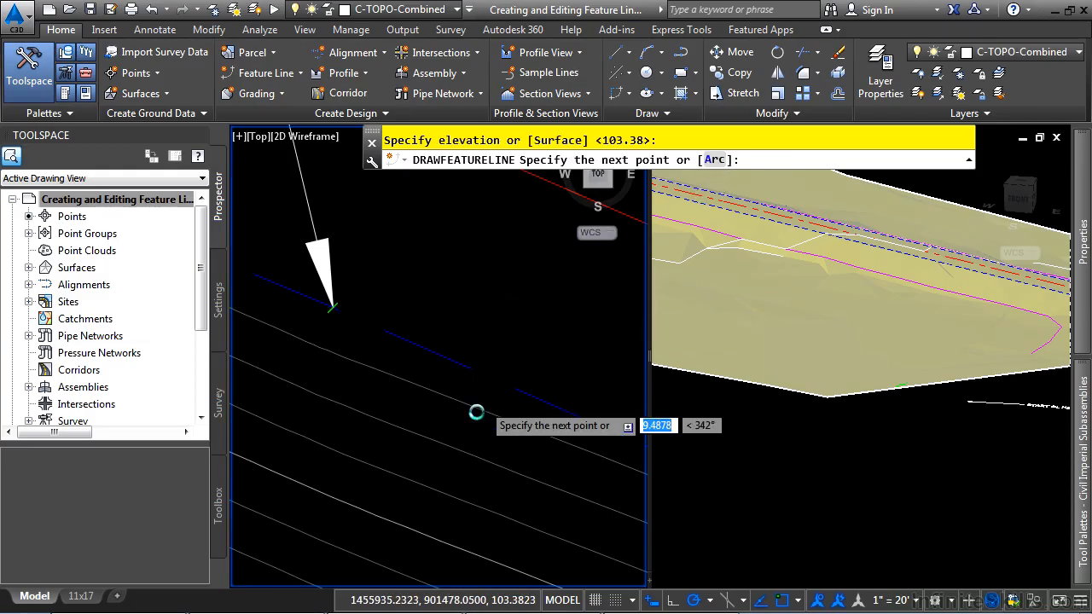
scroll(478, 409, "down", 4)
middle_click_drag(535, 407, 303, 258)
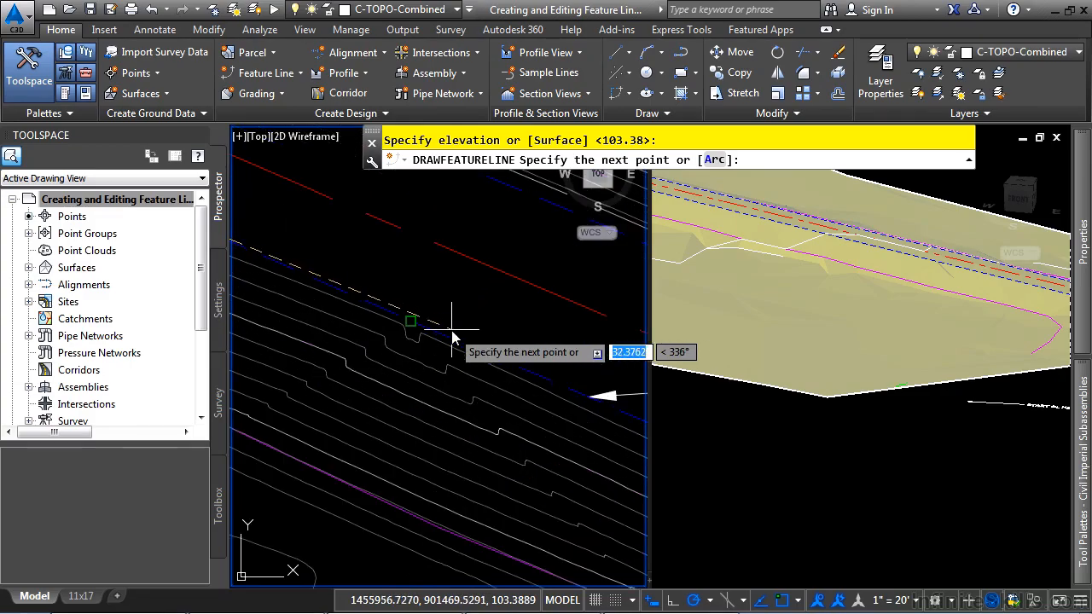
left_click(454, 336)
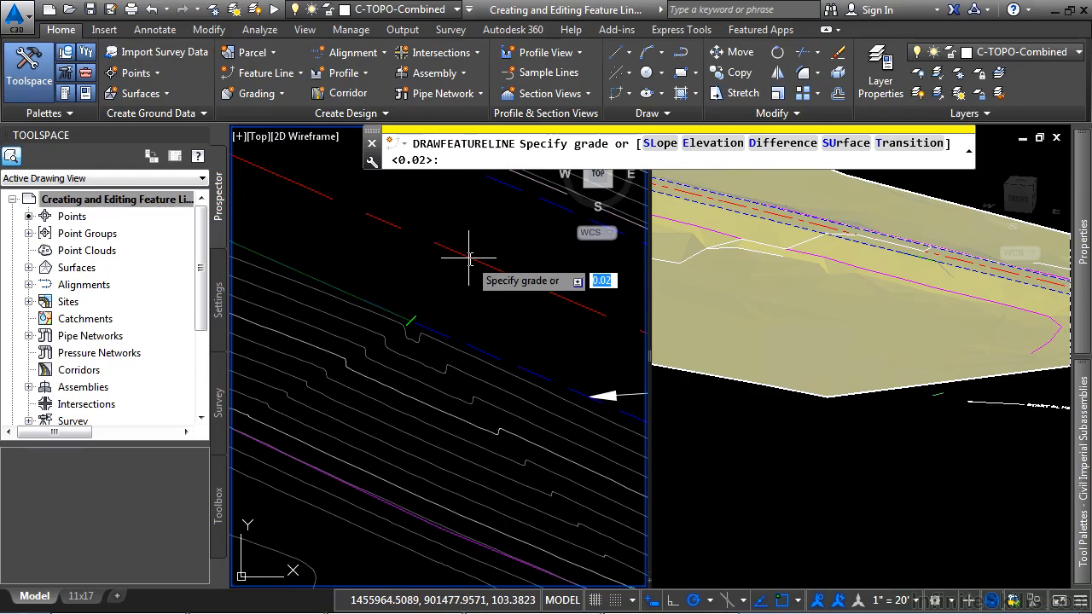
key("Return")
Add a vertex at the START CL HERE arrow tip with grade 0.26 and another farther along the road edge with grade 0.15.
scroll(402, 287, "up", 3)
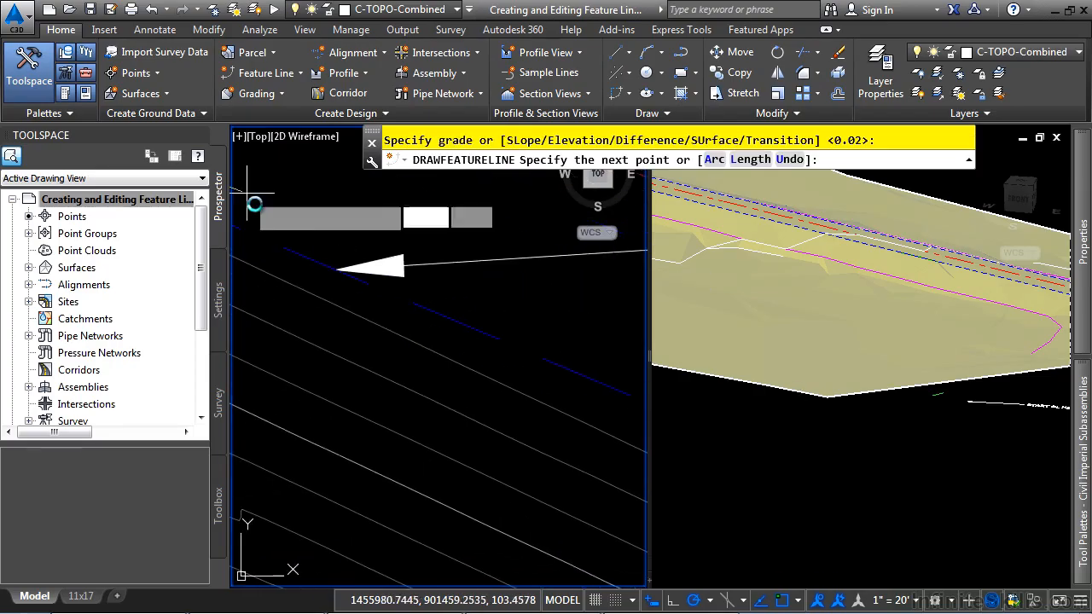
left_click(344, 263)
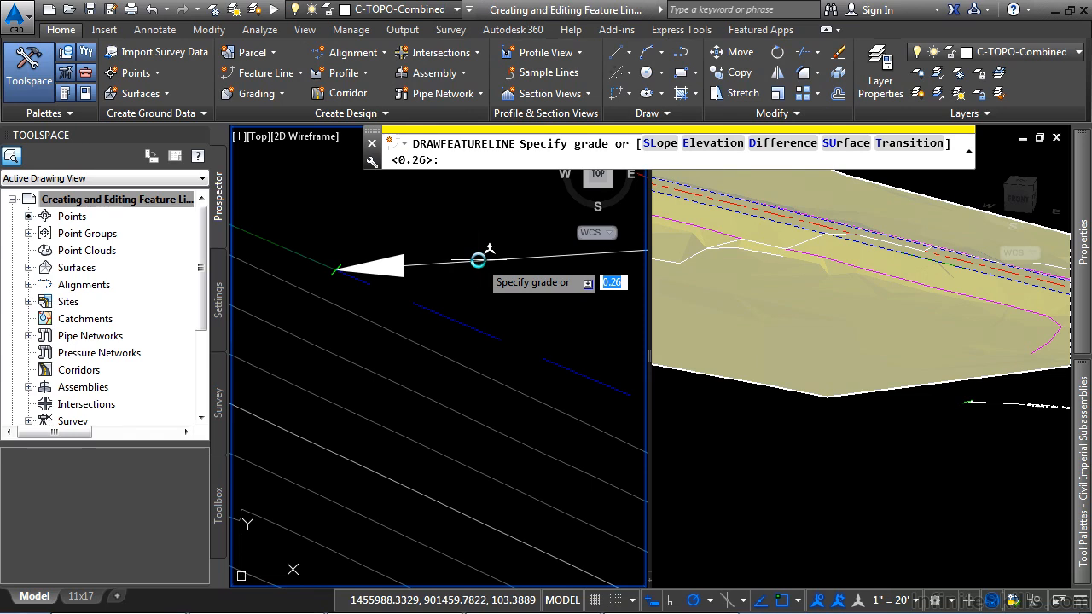
key("Return")
scroll(469, 282, "down", 4)
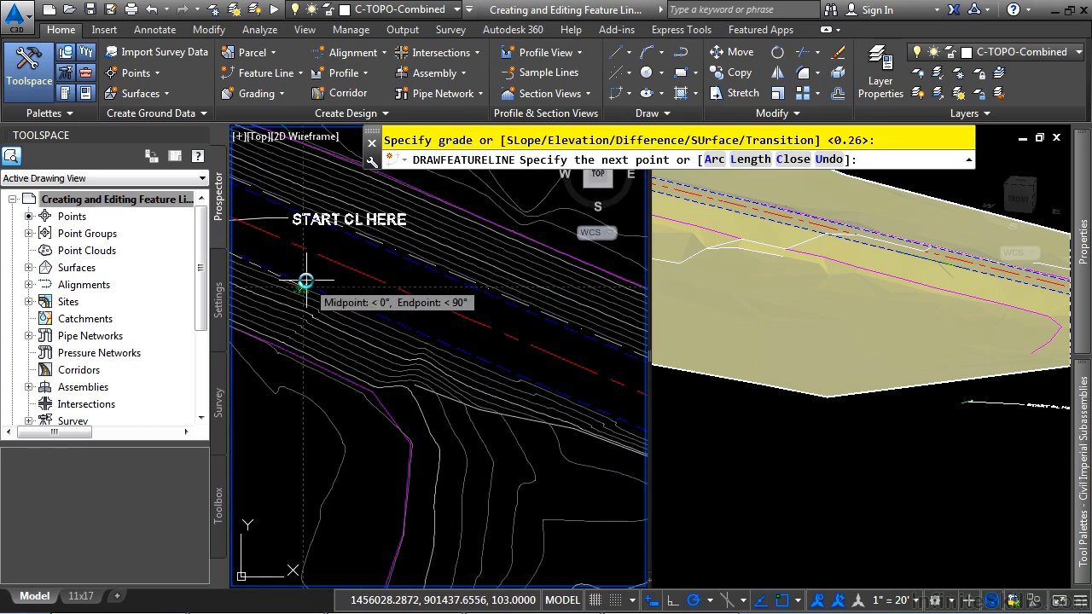
scroll(308, 283, "up", 3)
middle_click_drag(309, 282, 471, 317)
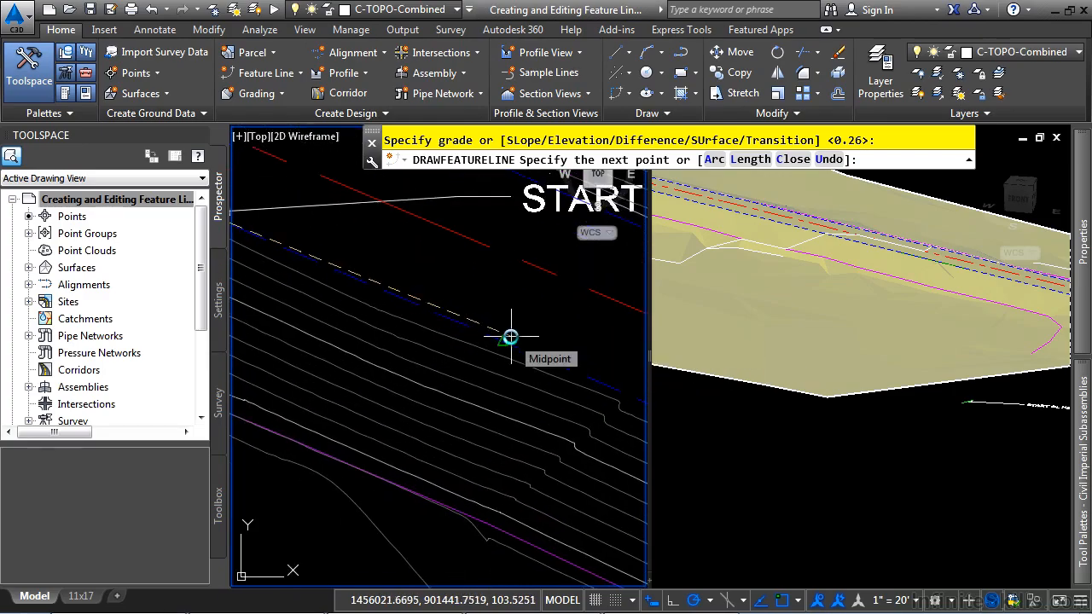
left_click(511, 337)
key("Return")
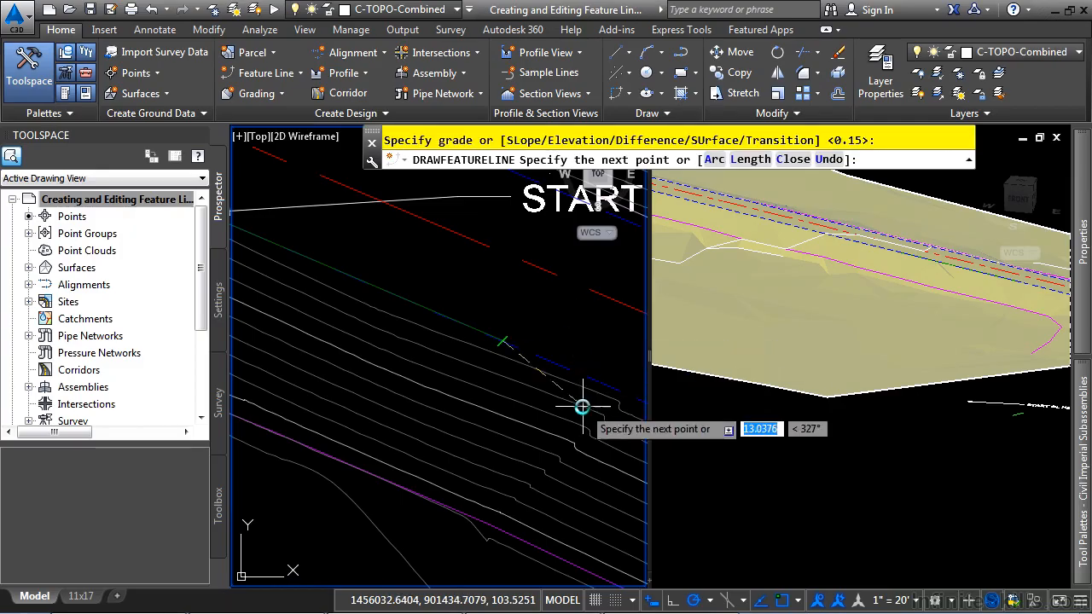
Add the last vertex on the blue road edge with its default grade and finish the feature line.
scroll(324, 250, "up", 3)
left_click(304, 238)
key("Return")
scroll(350, 358, "down", 4)
key("Return")
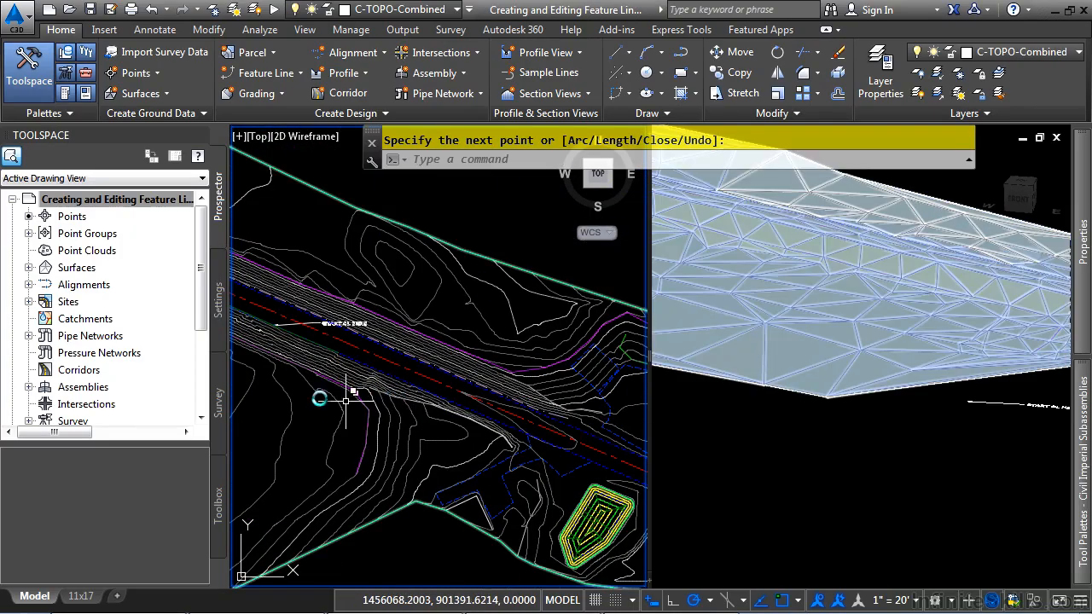
scroll(529, 401, "up", 5)
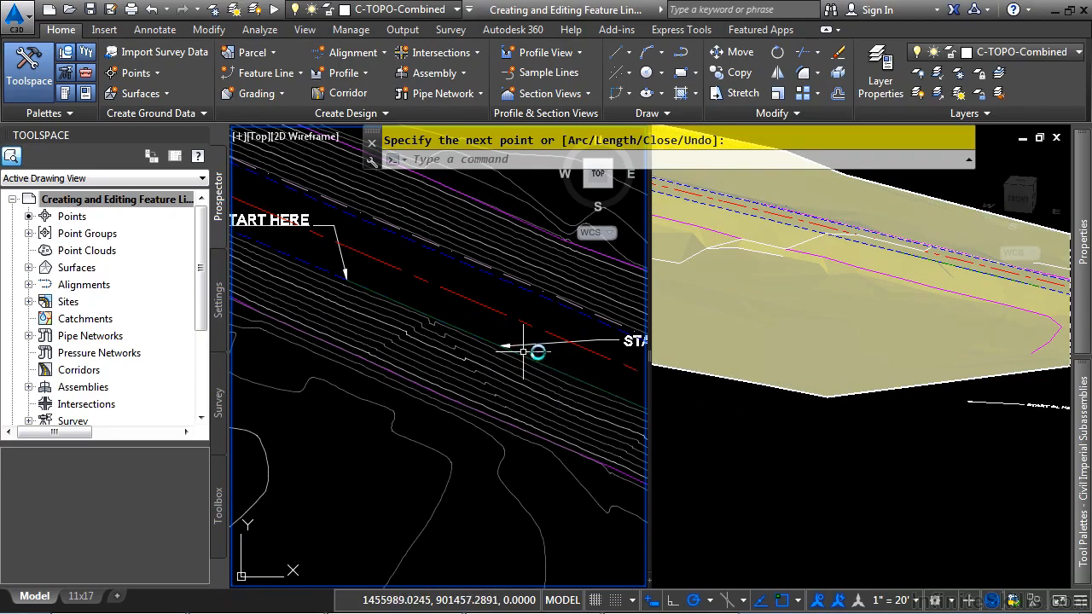
middle_click_drag(570, 369, 480, 344)
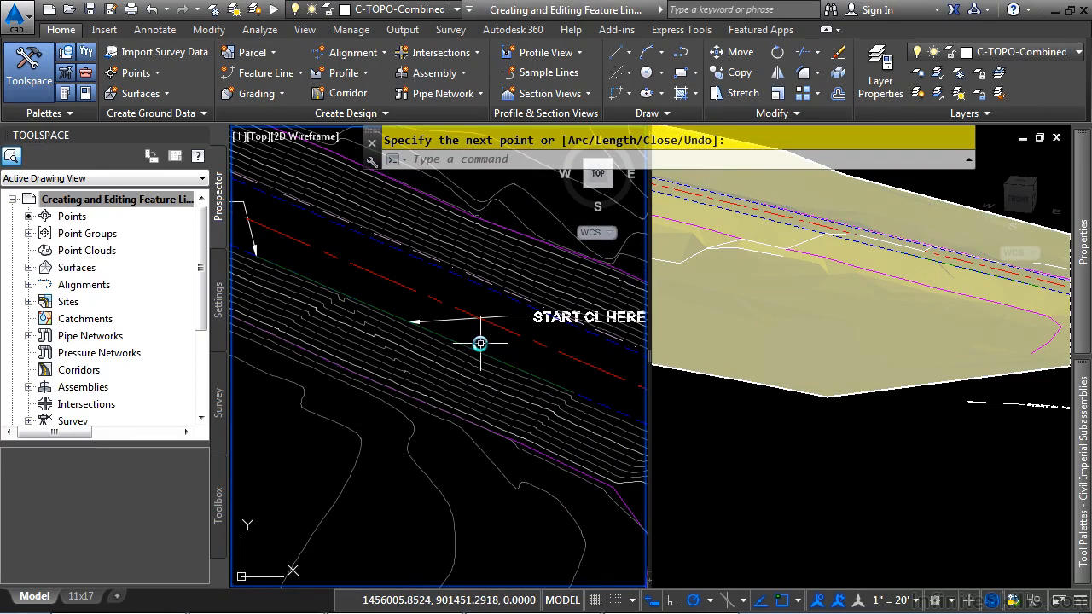
Set up a new feature line named CL of Drive in the Tourist Parking Lot site, using the Corridor Crown style.
left_click(265, 73)
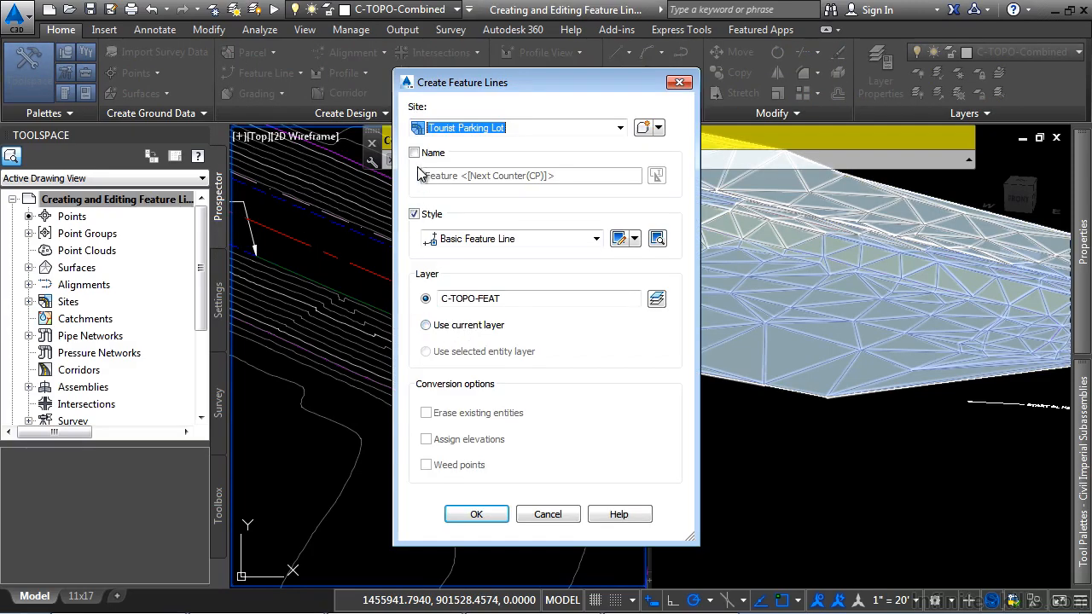
left_click(414, 153)
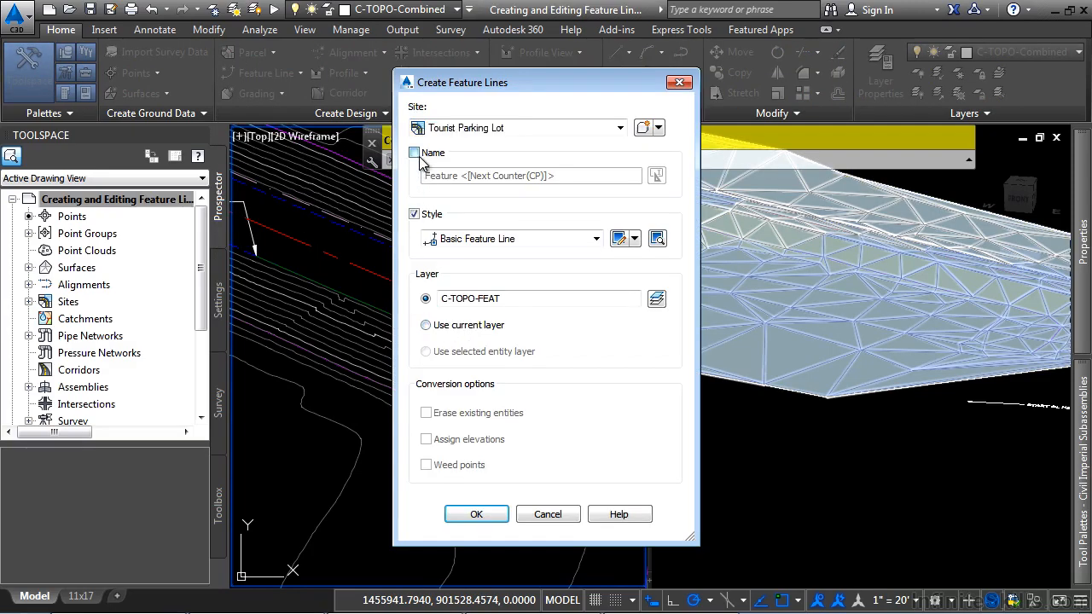
left_click_drag(599, 175, 338, 168)
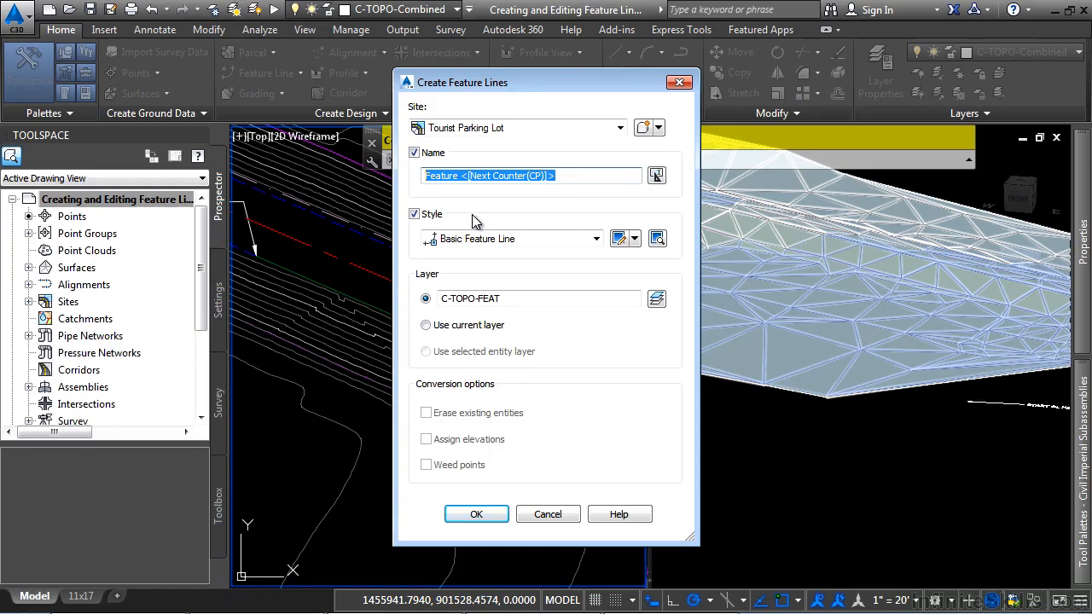
type("C")
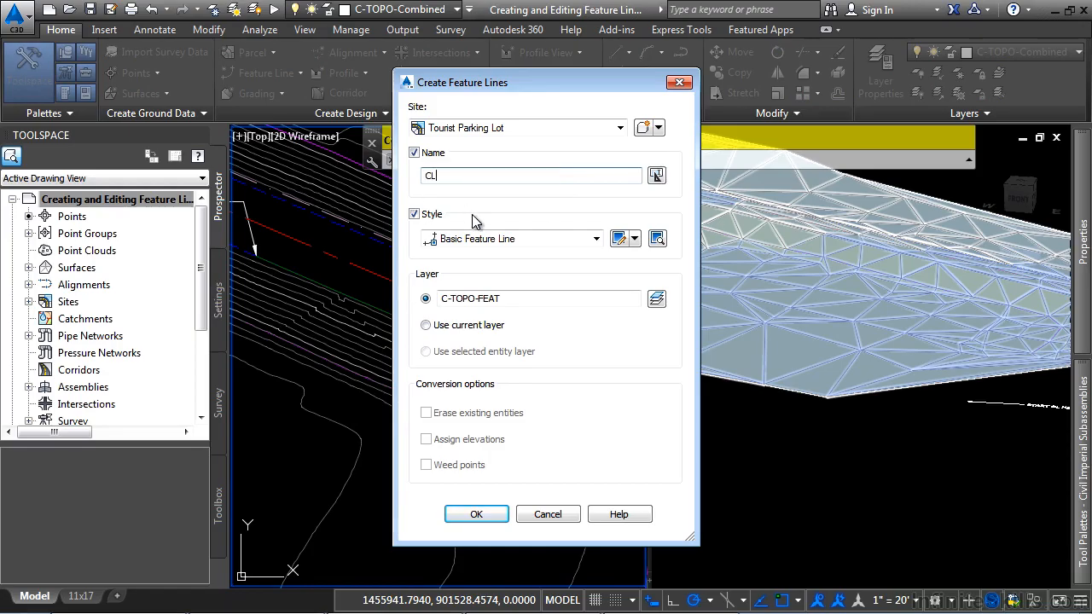
type("L of Drive")
left_click(506, 240)
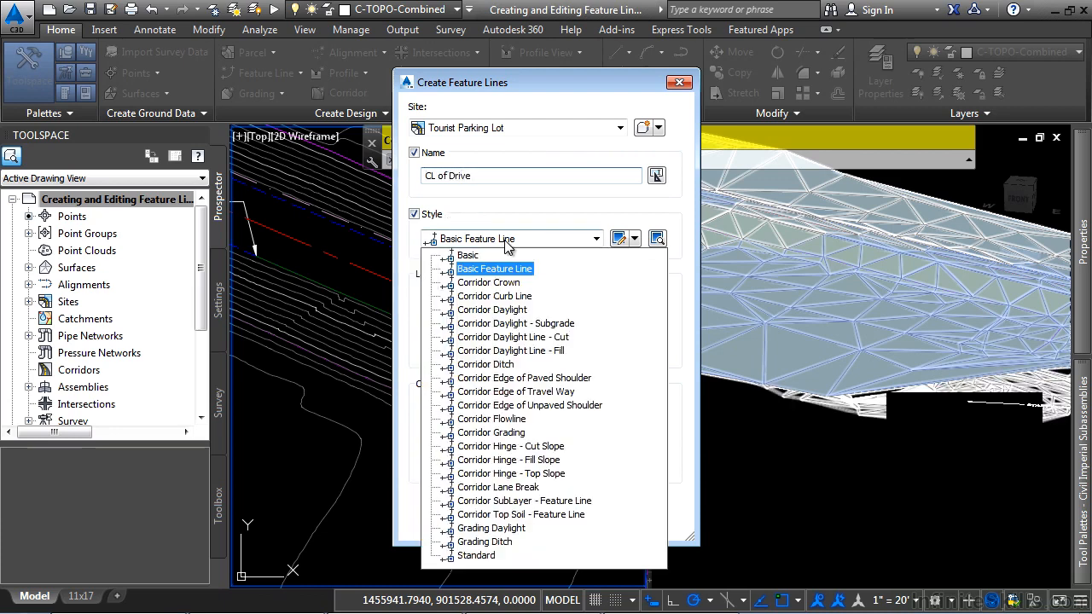
left_click(516, 283)
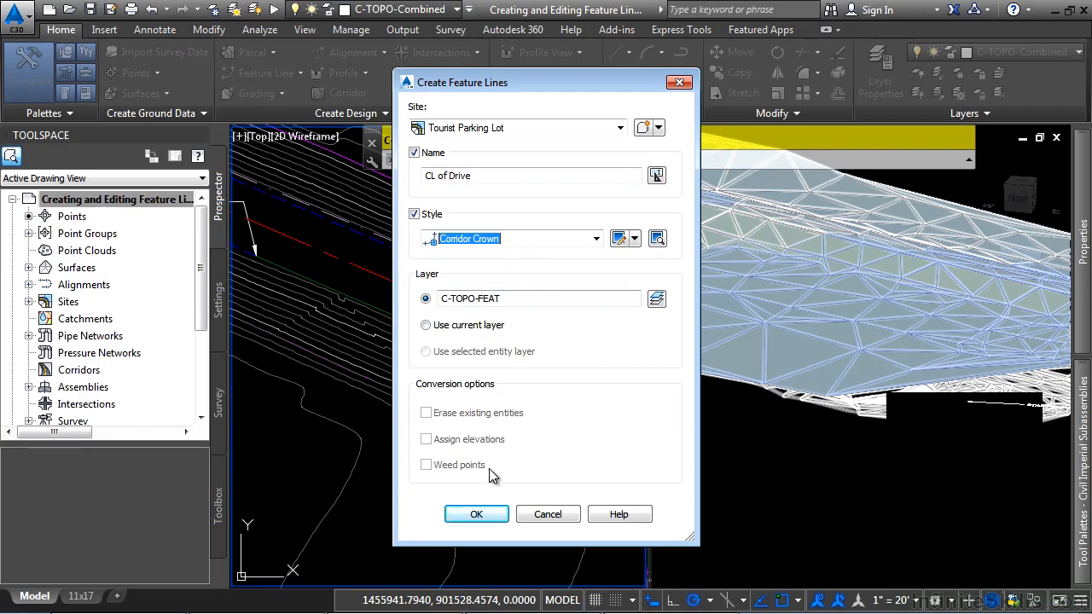
left_click(479, 512)
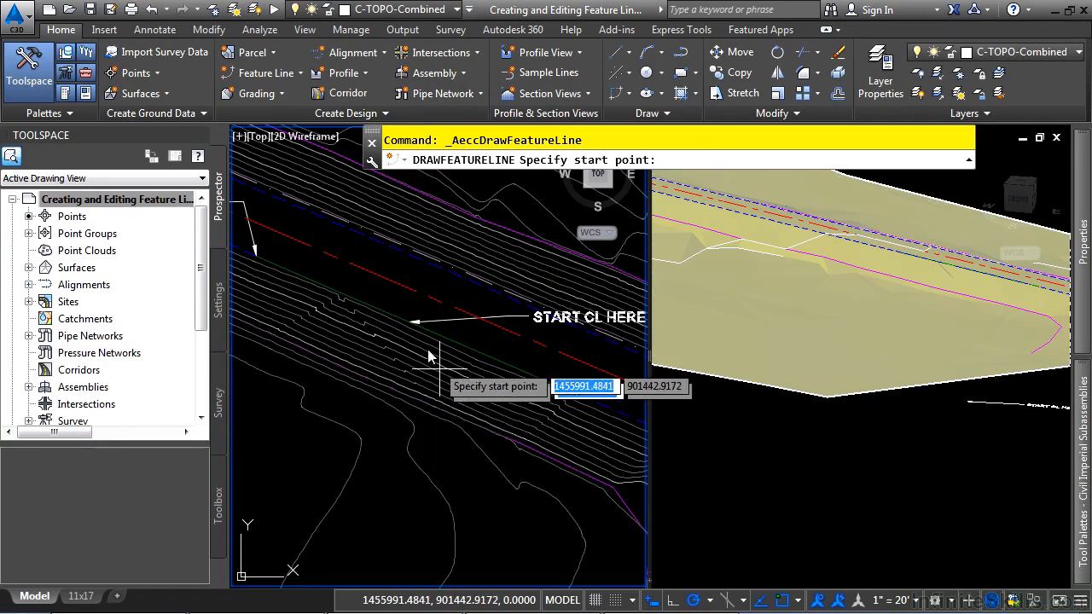
Draw the feature line from the START CL HERE arrow tip at the default elevation, 50 ft southwest perpendicular to the road edge at grade -4.
scroll(400, 326, "up", 2)
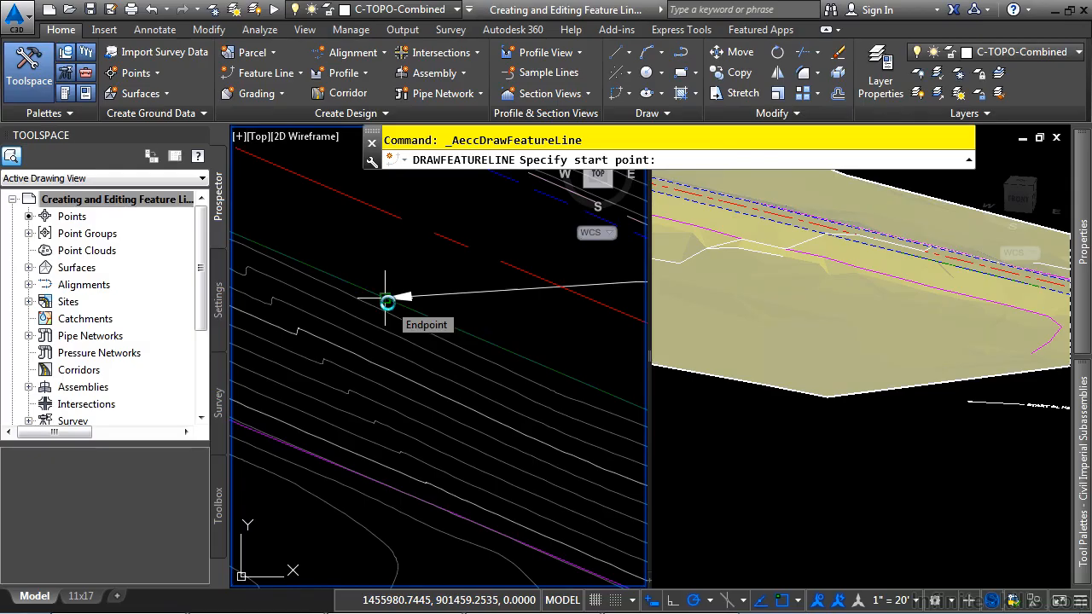
scroll(387, 302, "up", 2)
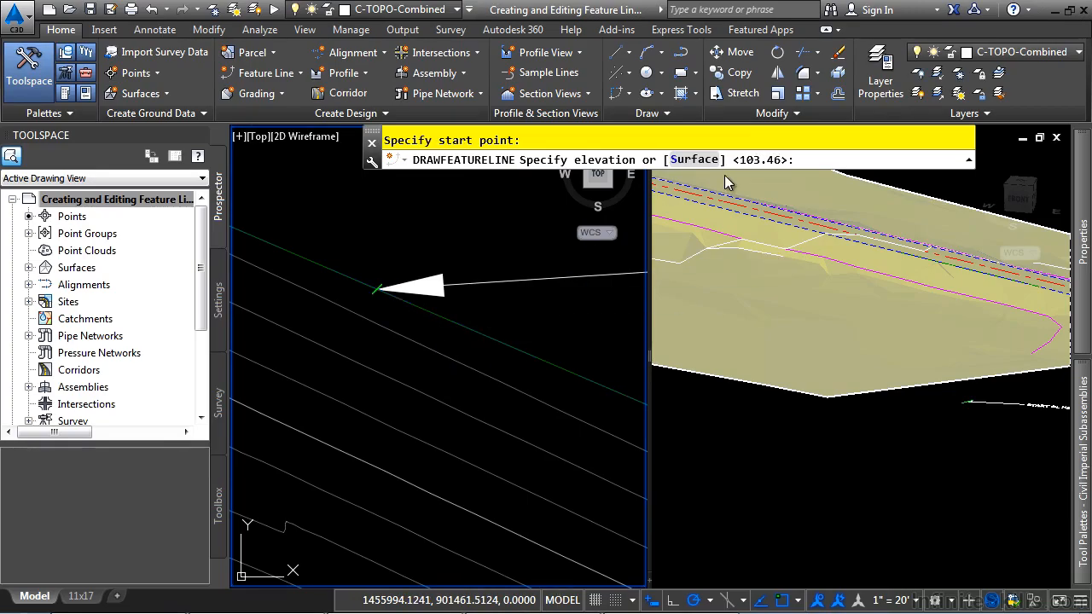
key("Return")
scroll(417, 370, "down", 4)
middle_click_drag(392, 431, 487, 332)
scroll(474, 354, "up", 1)
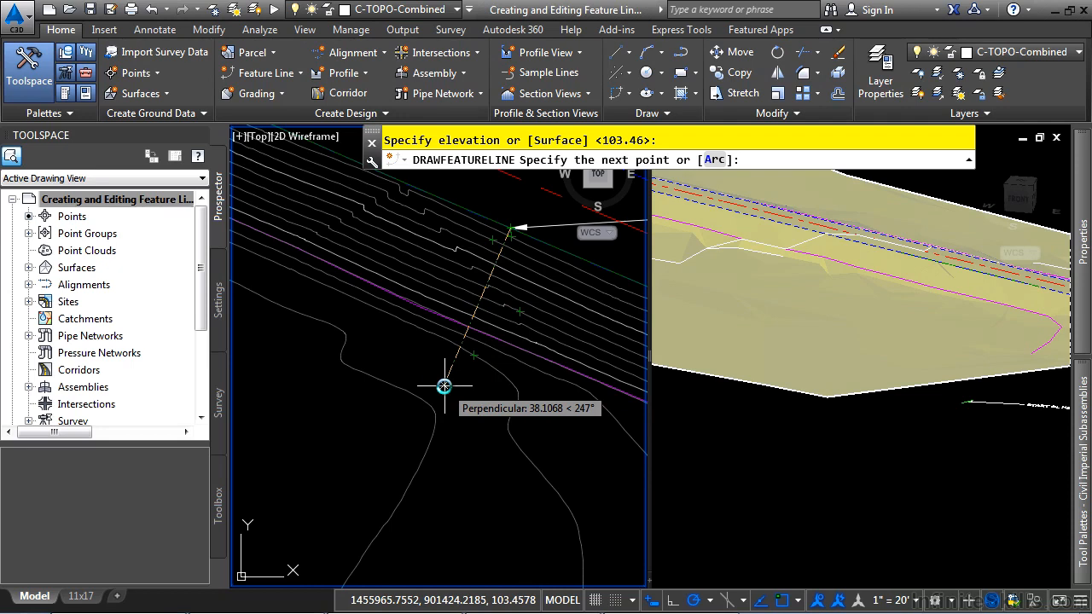
type("50")
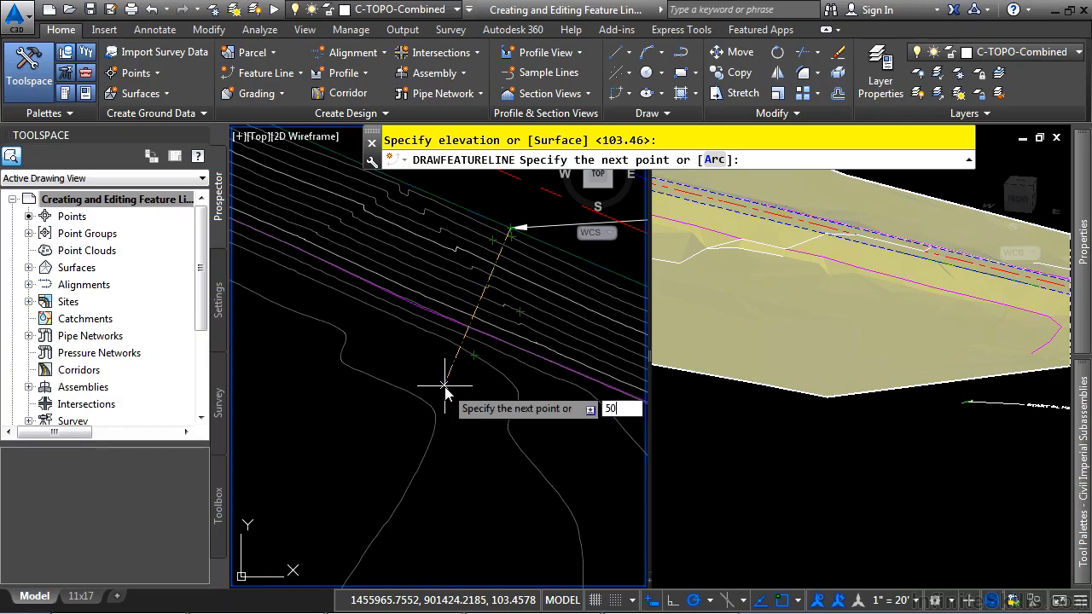
key("Return")
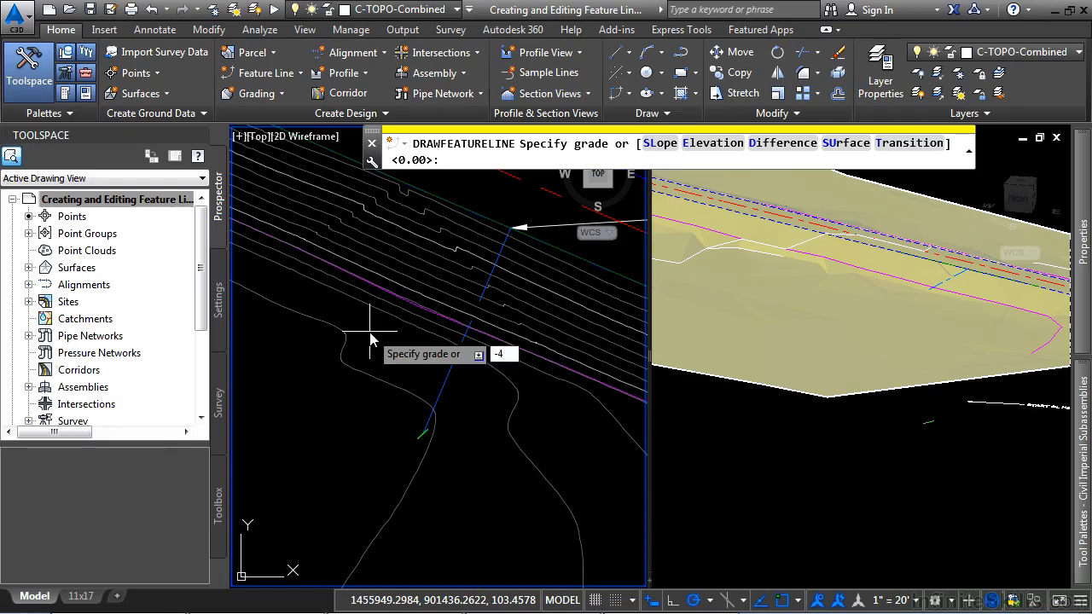
key("Return")
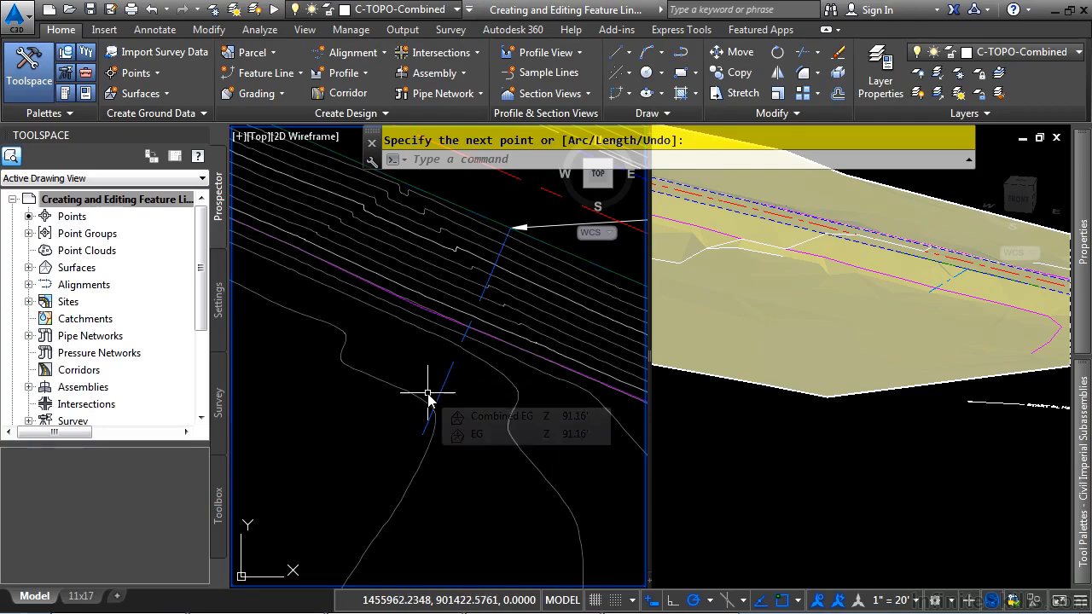
left_click(861, 362)
middle_click_drag(861, 362, 862, 361, "shift")
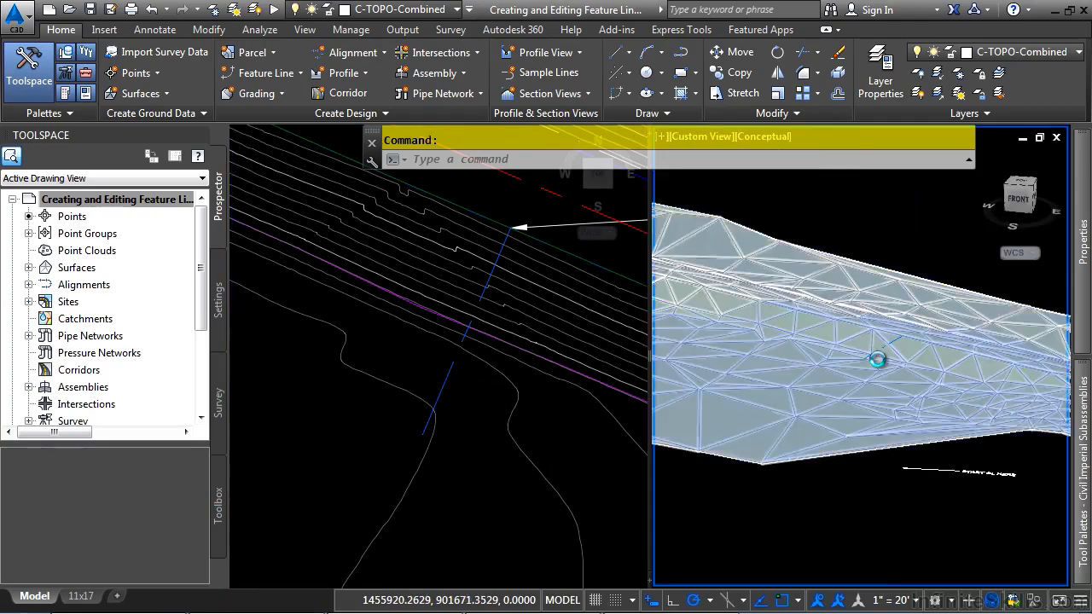
scroll(883, 359, "up", 5)
middle_click_drag(820, 396, 871, 366, "shift")
Offset the CL of Drive feature line 12 ft to its east side at grade -2, using the Multiple option.
left_click(479, 457)
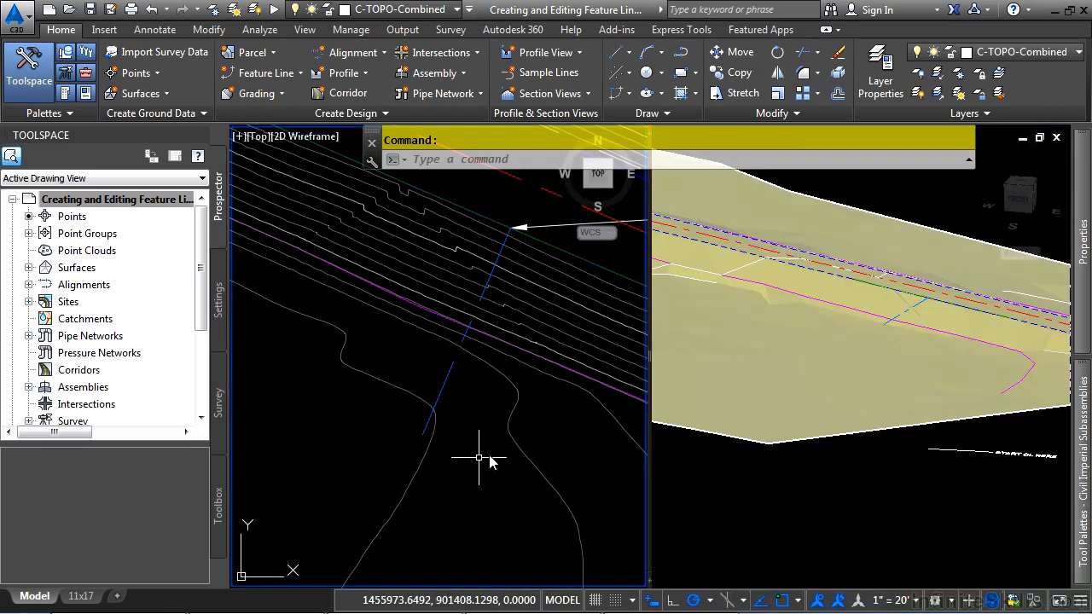
left_click(448, 386)
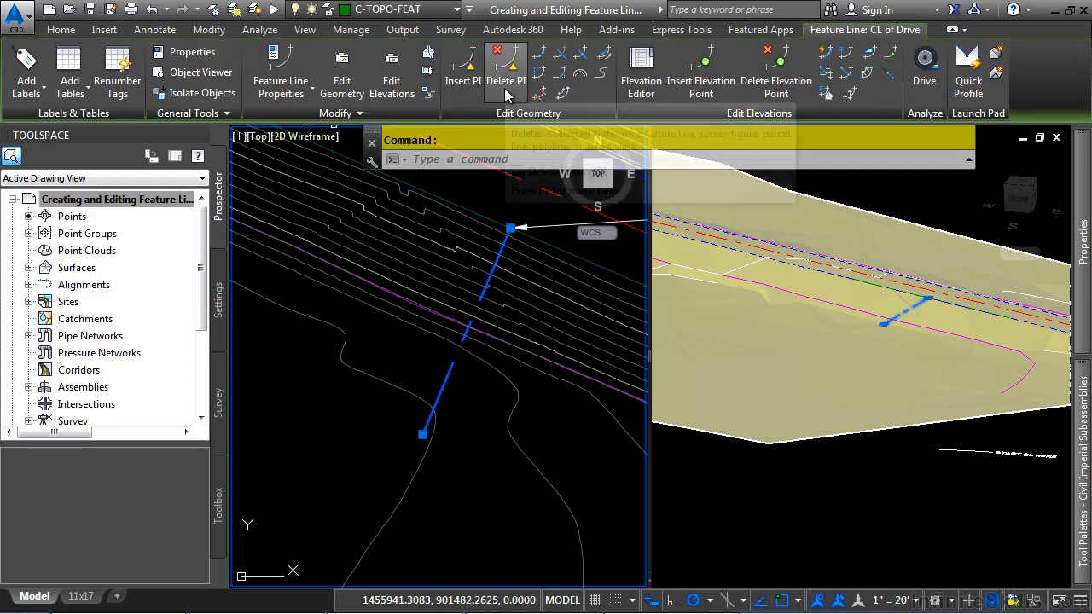
left_click(563, 96)
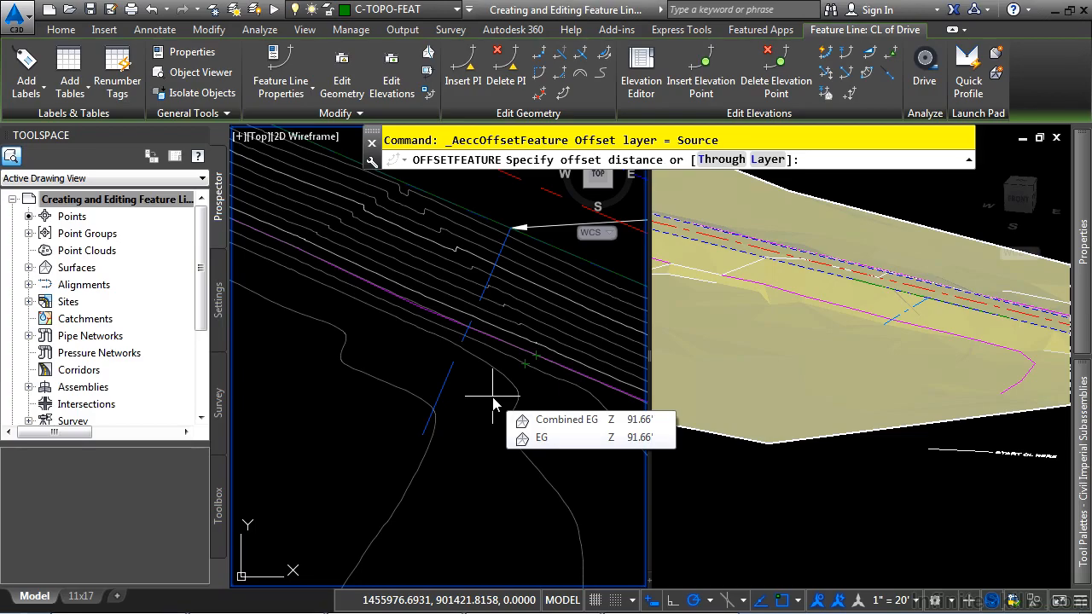
type("12")
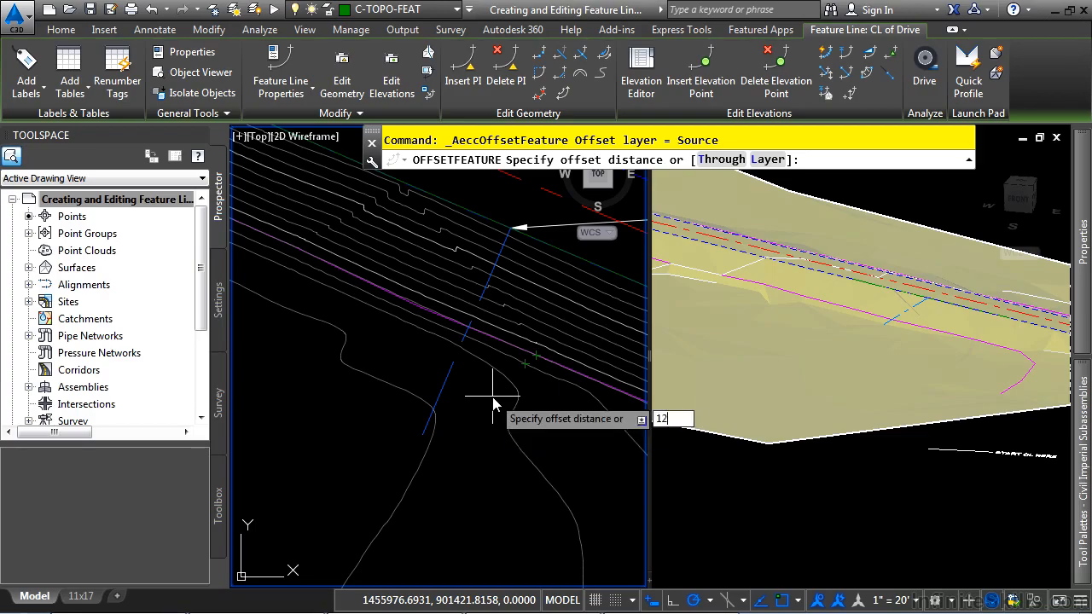
key("Return")
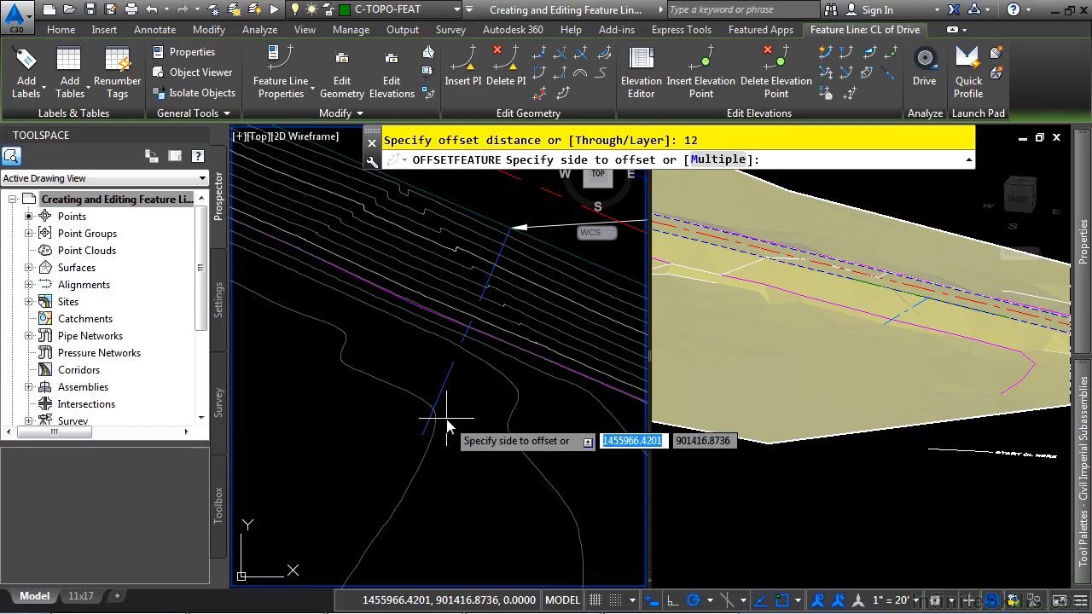
left_click(715, 165)
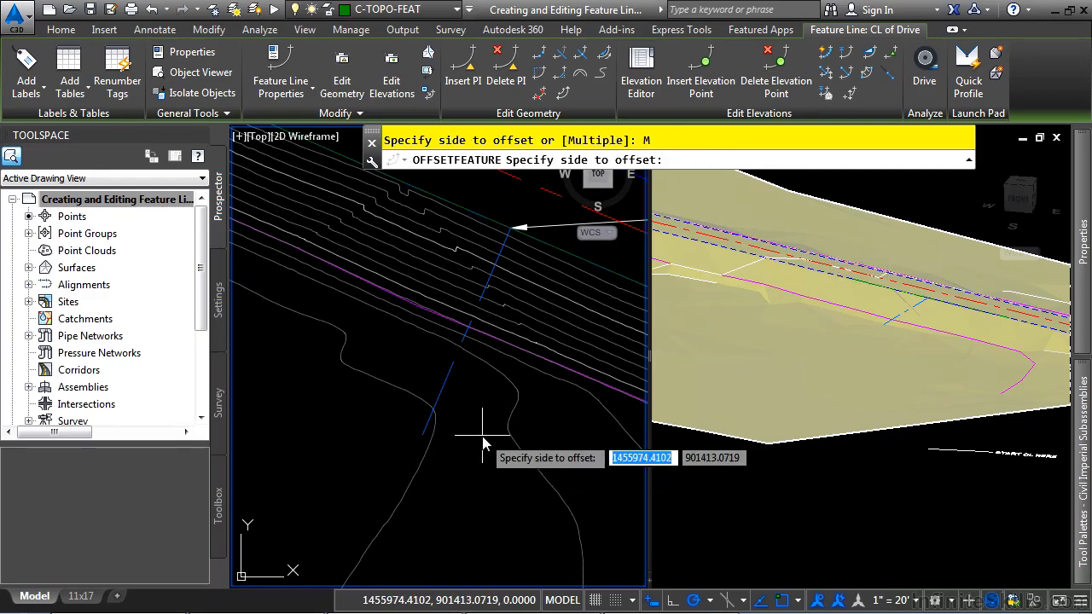
left_click(493, 478)
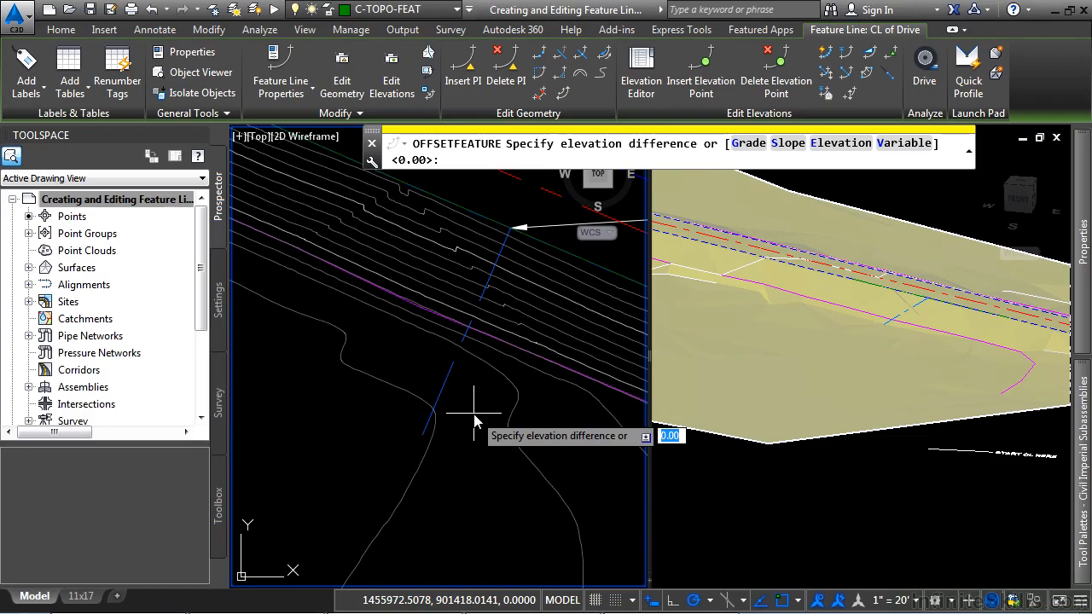
type("g")
key("Return")
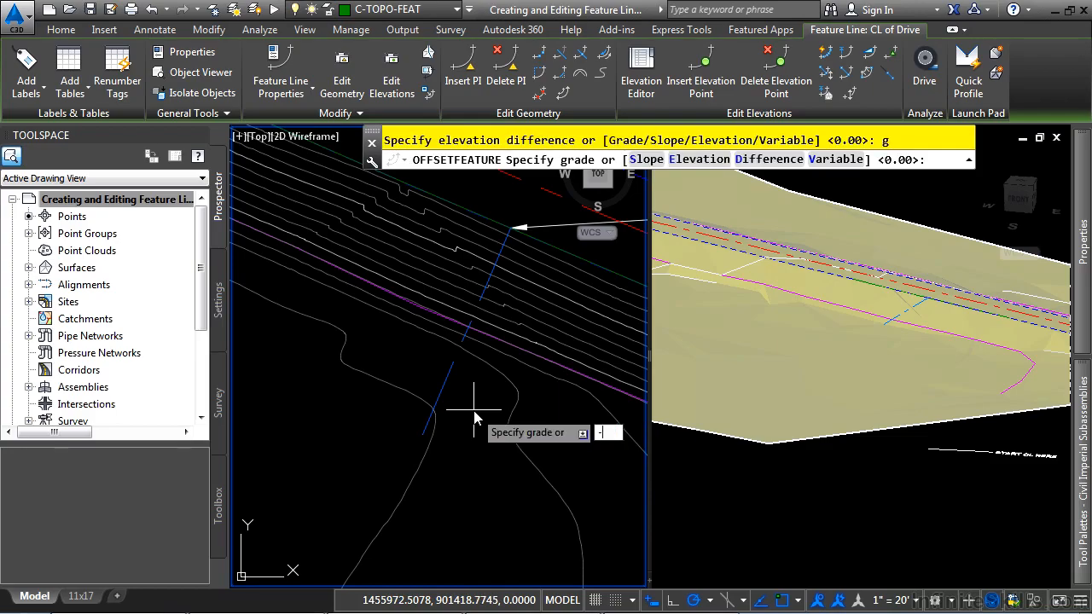
key("Return")
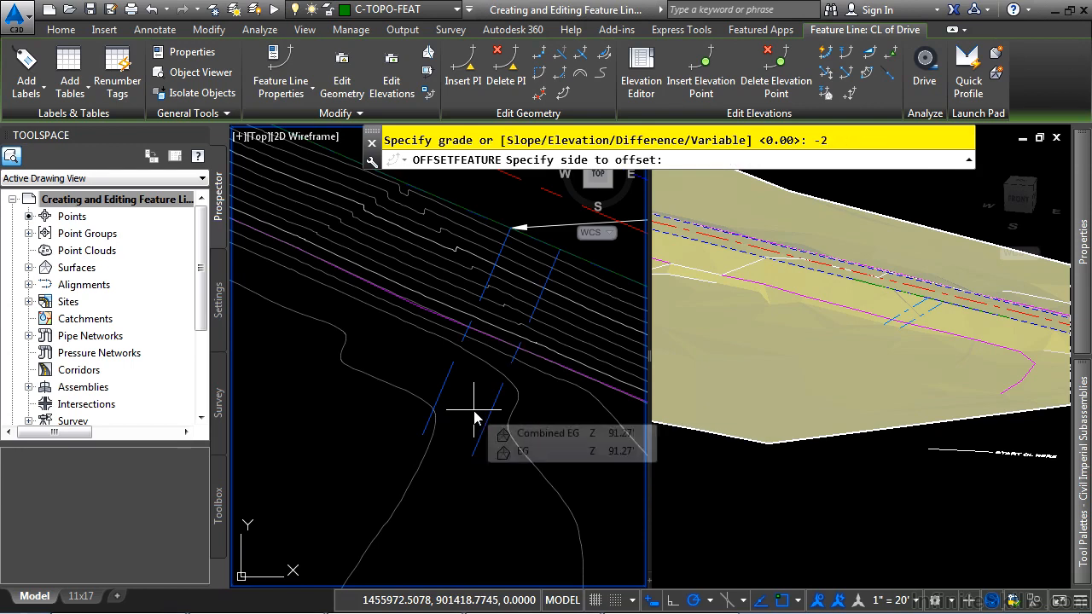
Offset the drive centerline to its west side at the same -2 grade and end the offset command.
left_click(494, 334)
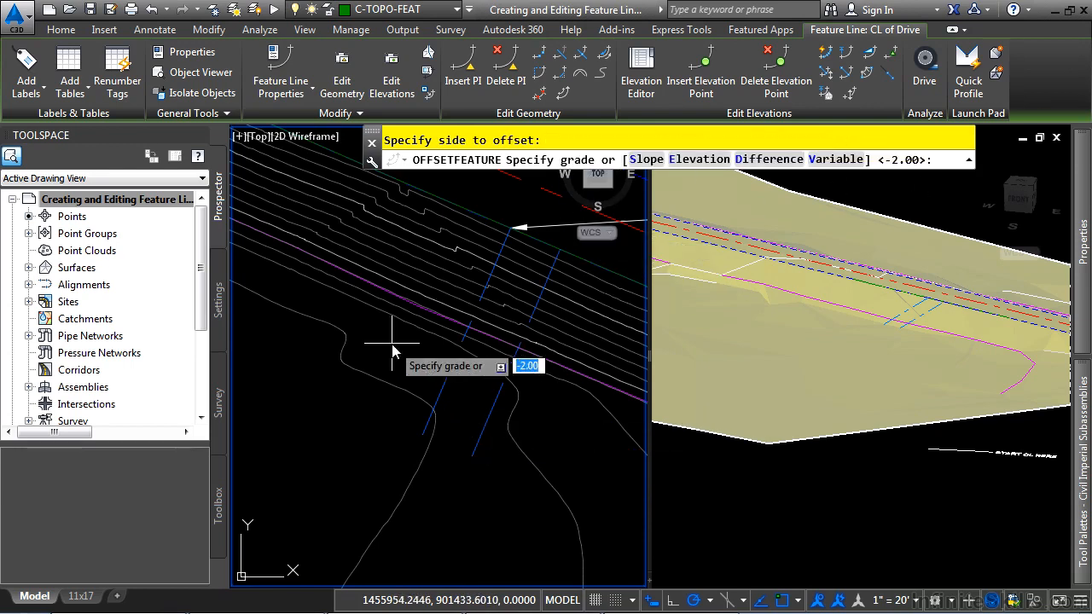
key("Return")
left_click(398, 384)
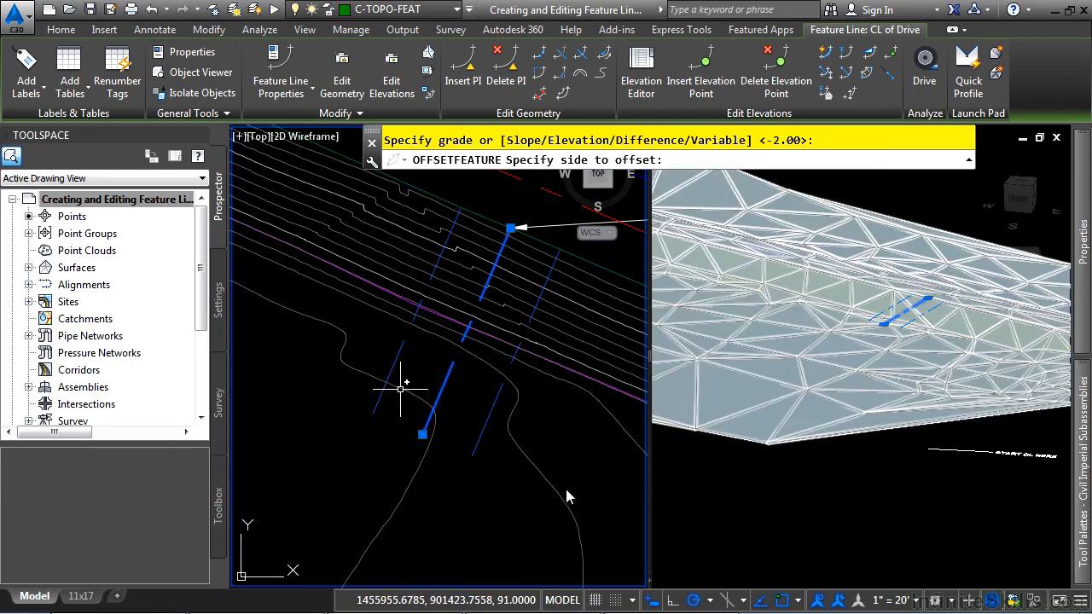
key("Escape")
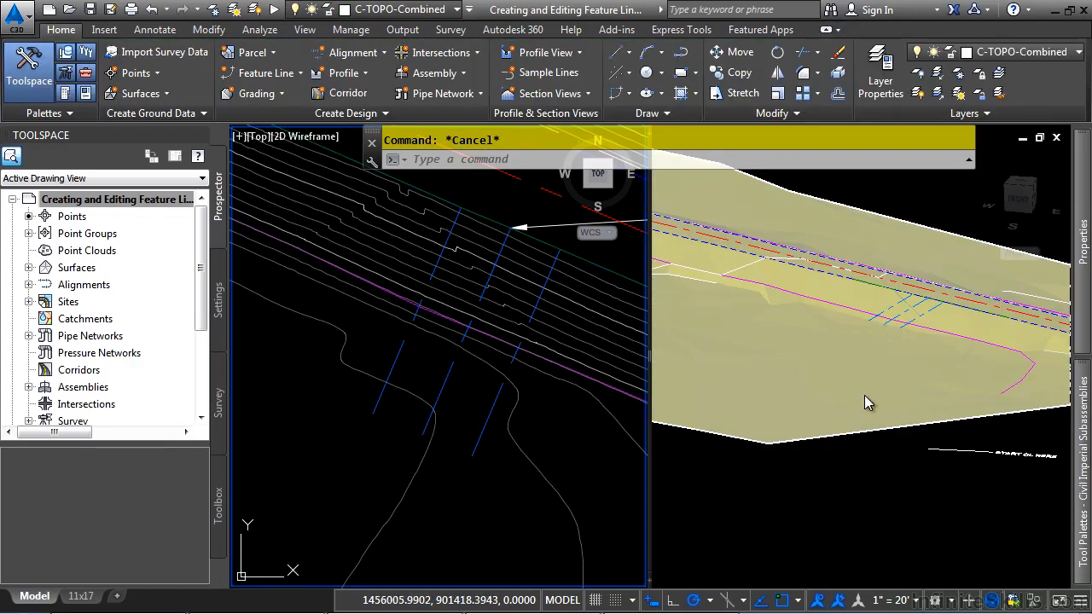
Start a polyline at the south end of the drive's west edge line and add a 100 ft segment northwest, perpendicular to that edge.
scroll(375, 360, "down", 3)
middle_click_drag(395, 458, 463, 399)
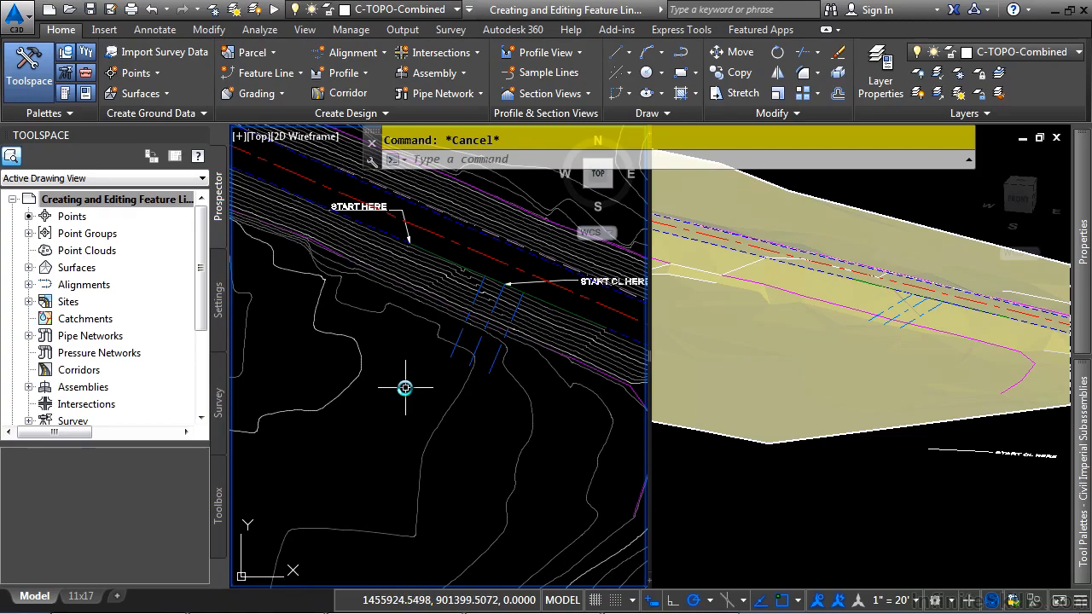
mouse_move(408, 385)
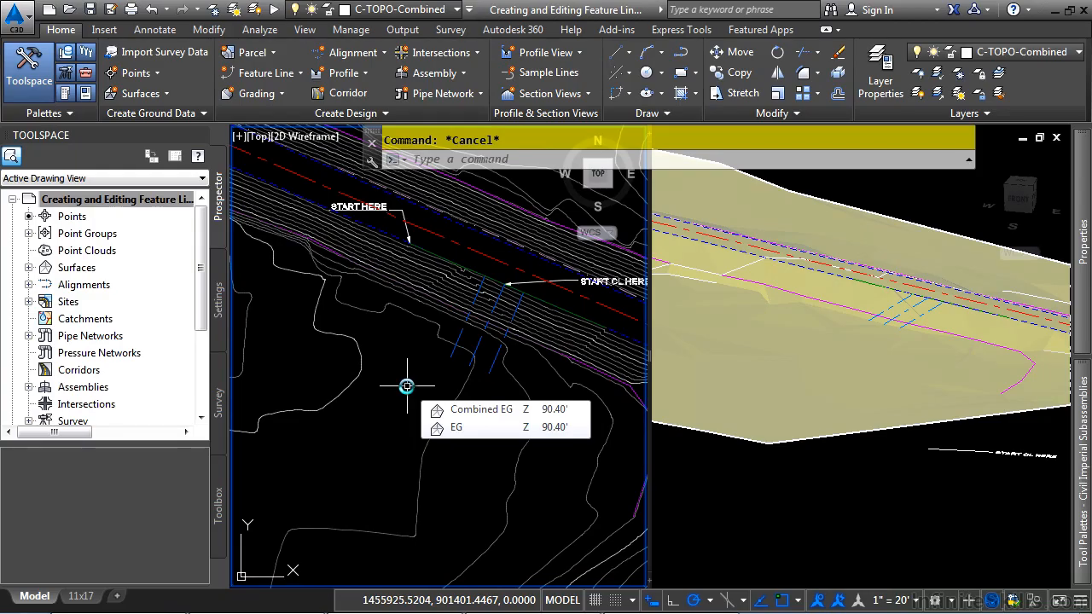
type("pl")
key("Return")
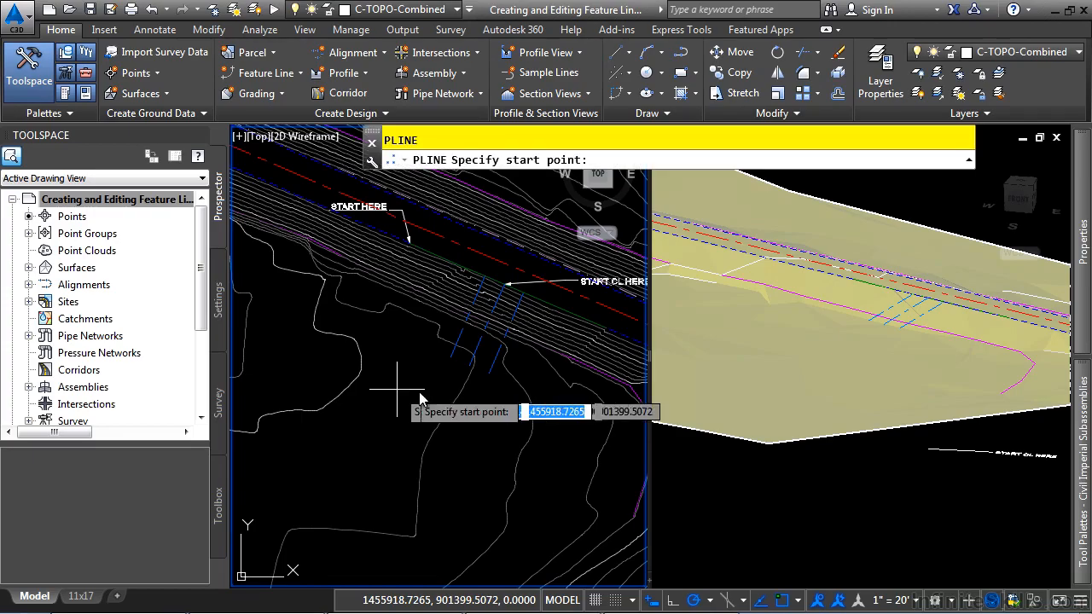
left_click(448, 355)
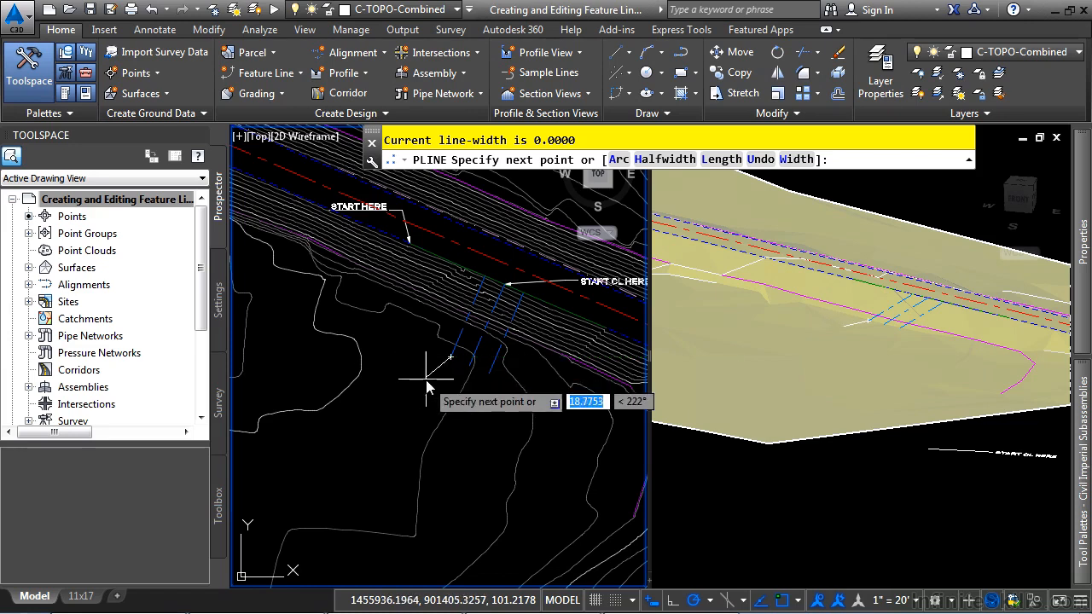
scroll(424, 375, "up", 2)
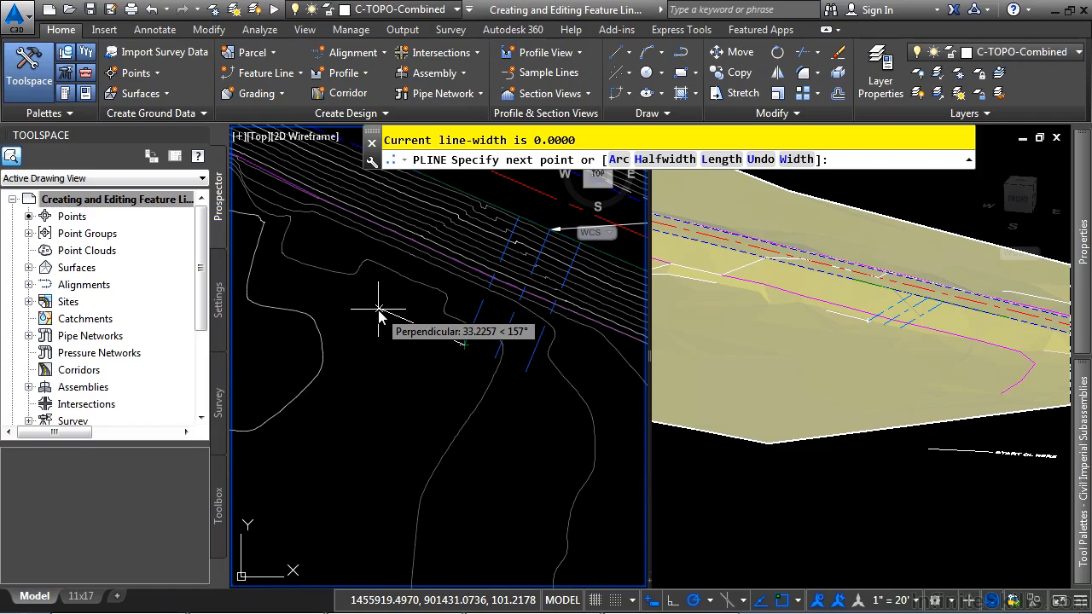
type("100")
key("Return")
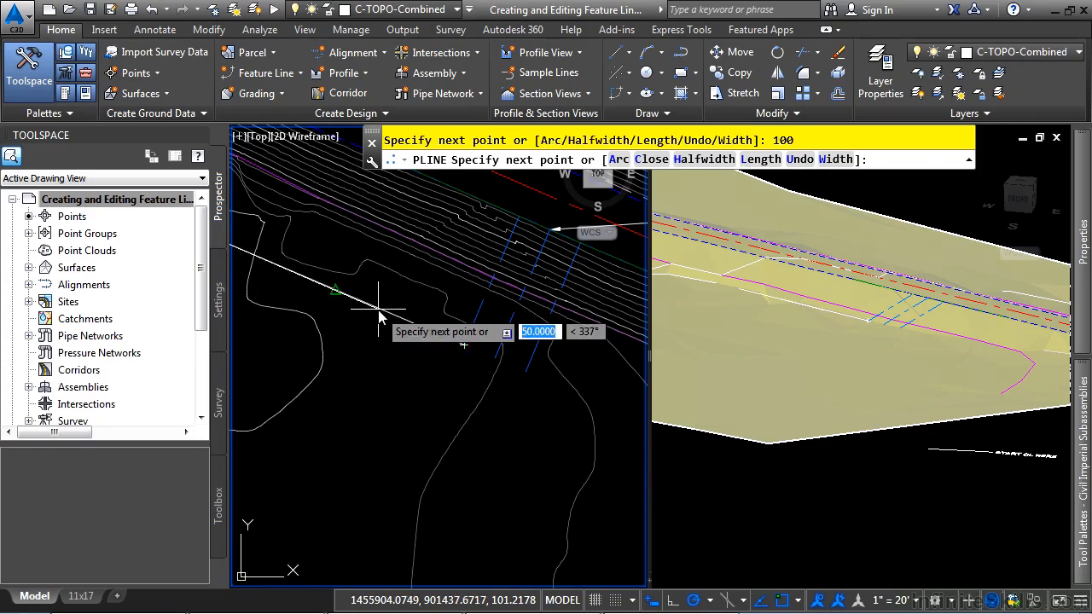
Add a 150 ft polyline segment toward the southwest, perpendicular to the previous segment.
scroll(463, 455, "up", 3)
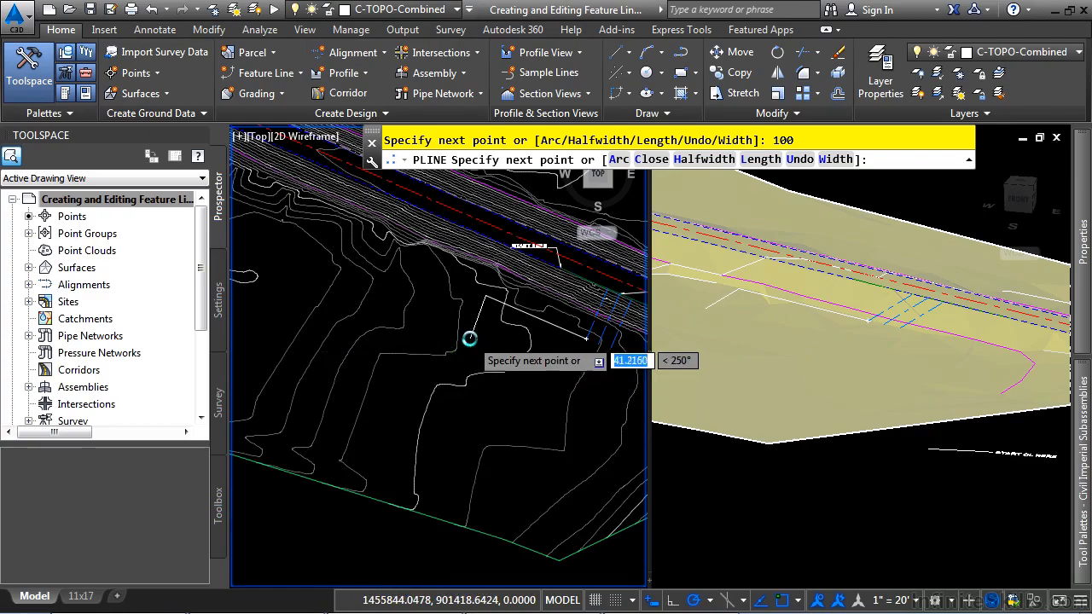
scroll(472, 341, "up", 2)
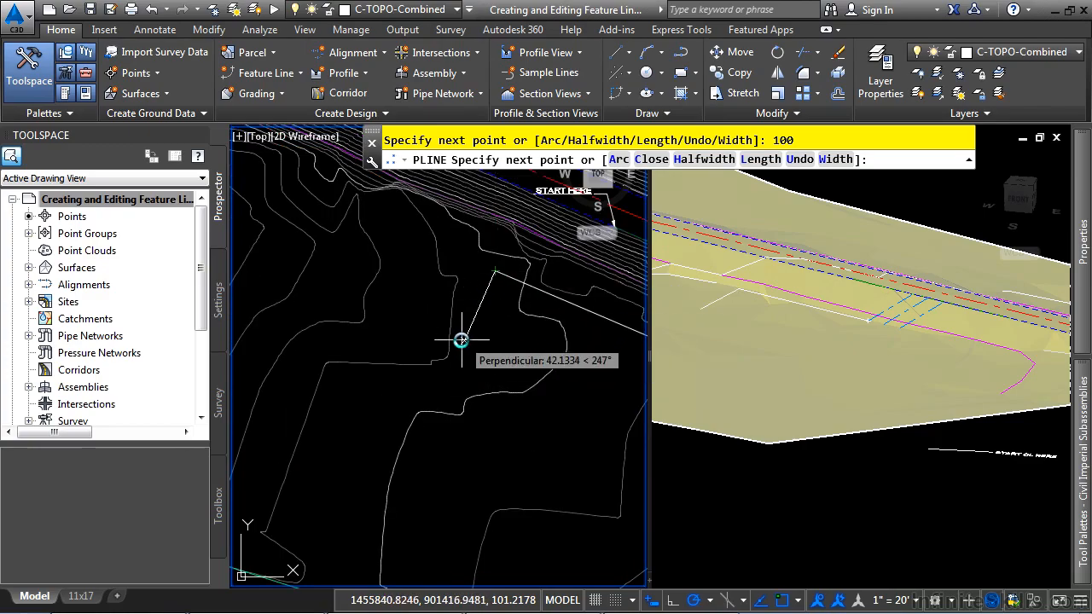
type("150")
key("Return")
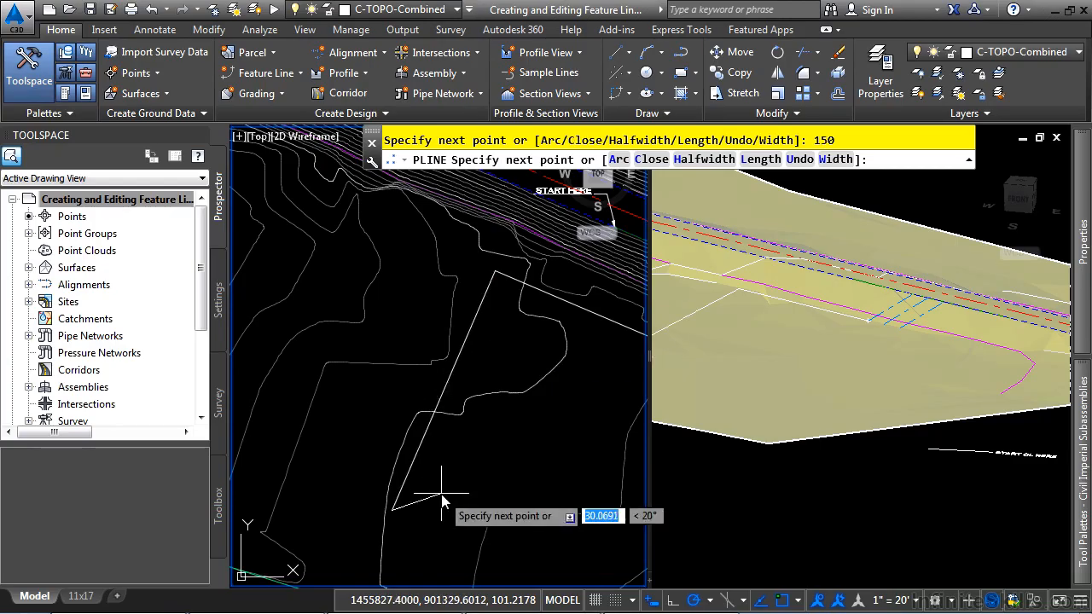
Add a 150 ft polyline segment toward the southeast, perpendicular to the lot's west side.
scroll(443, 510, "up", 2)
middle_click_drag(443, 510, 350, 351)
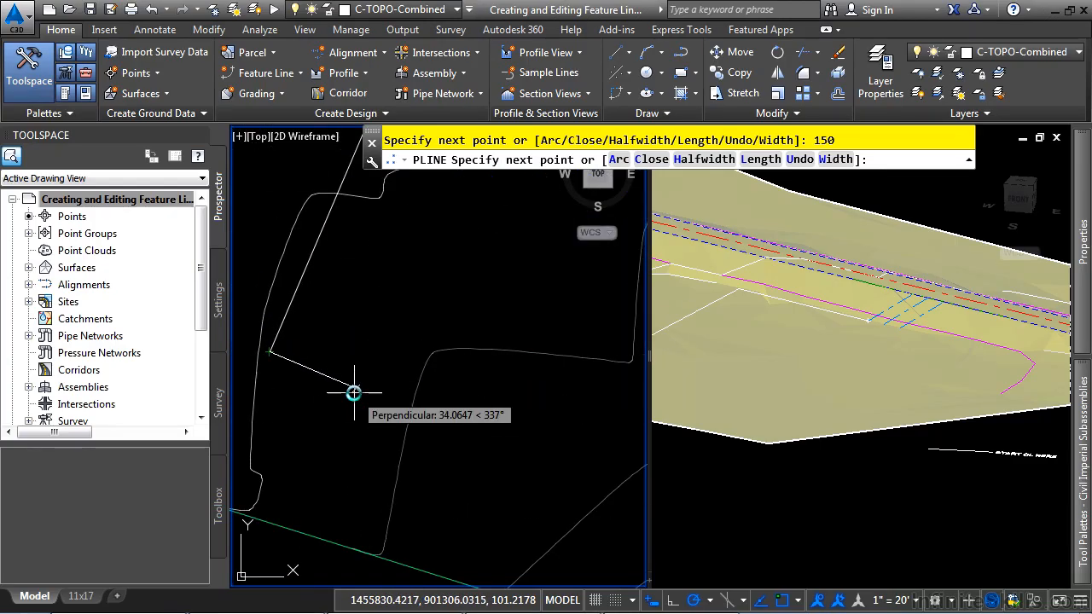
type("150")
key("Return")
scroll(367, 393, "down", 4)
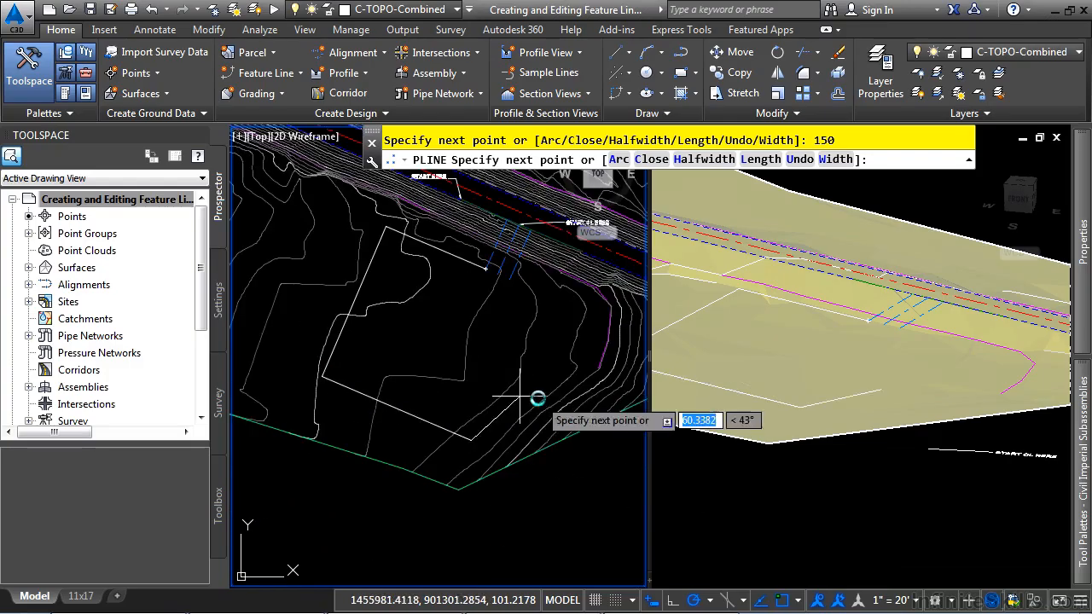
Add the lot's 150 ft east side toward the northeast and end the polyline at the south end of the drive's east edge line.
middle_click_drag(529, 401, 384, 346)
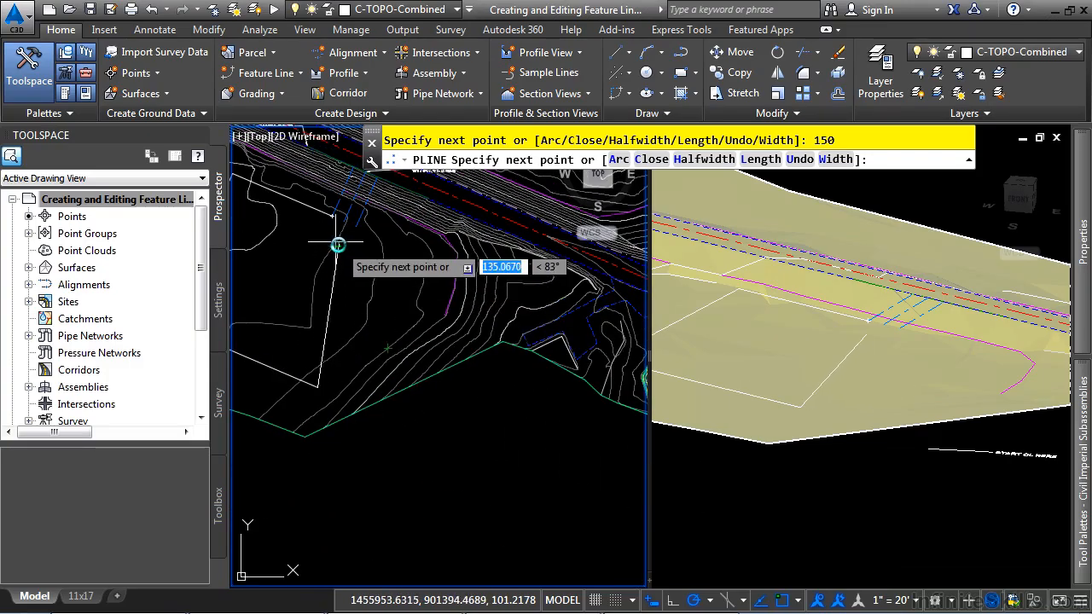
scroll(346, 244, "up", 5)
scroll(434, 231, "down", 4)
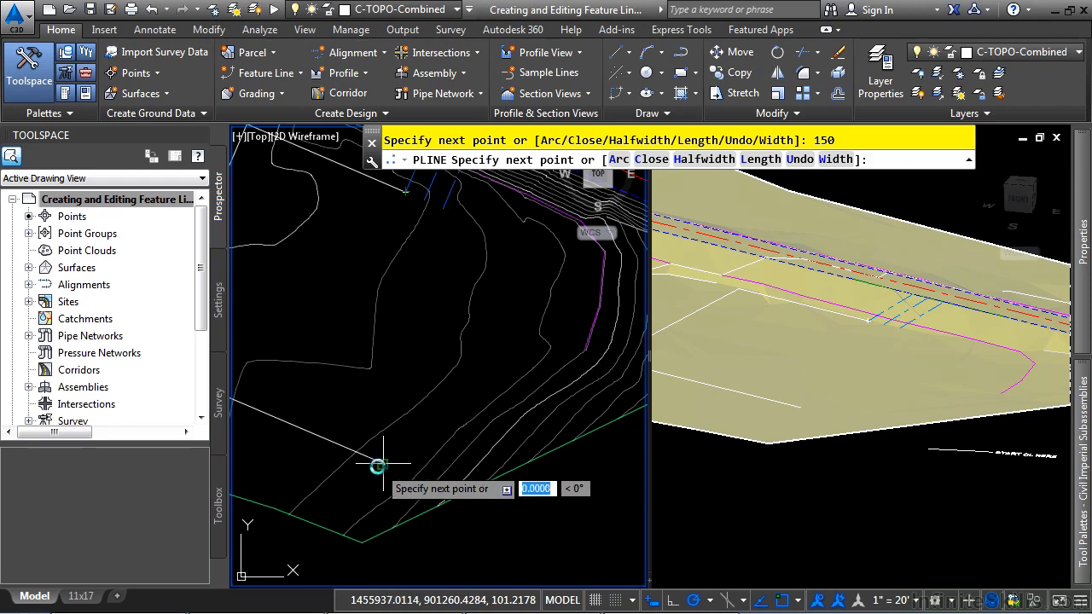
left_click(490, 225)
scroll(494, 212, "up", 4)
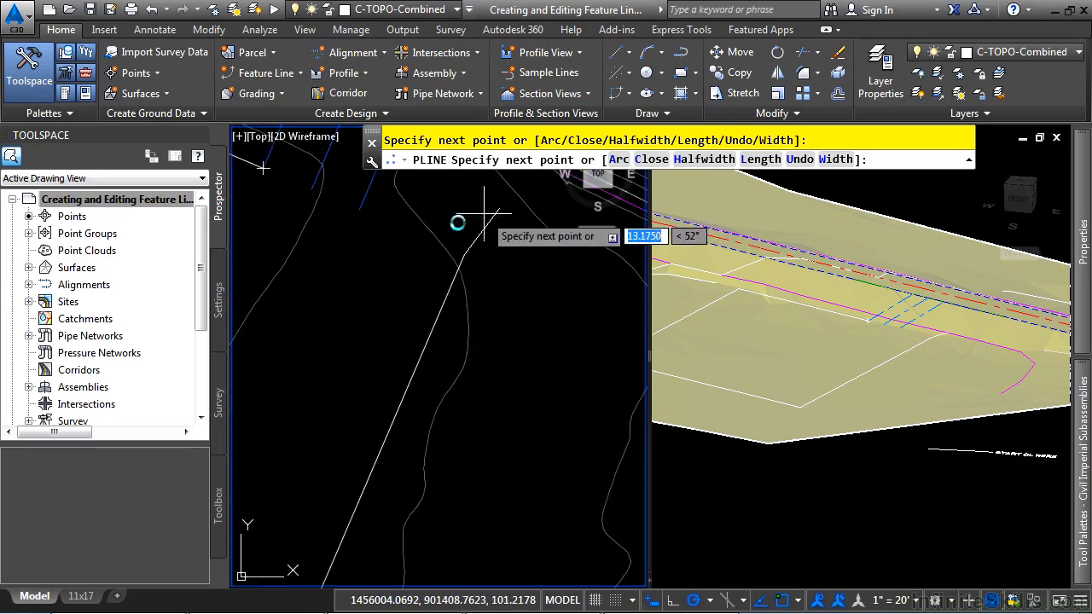
left_click(358, 211)
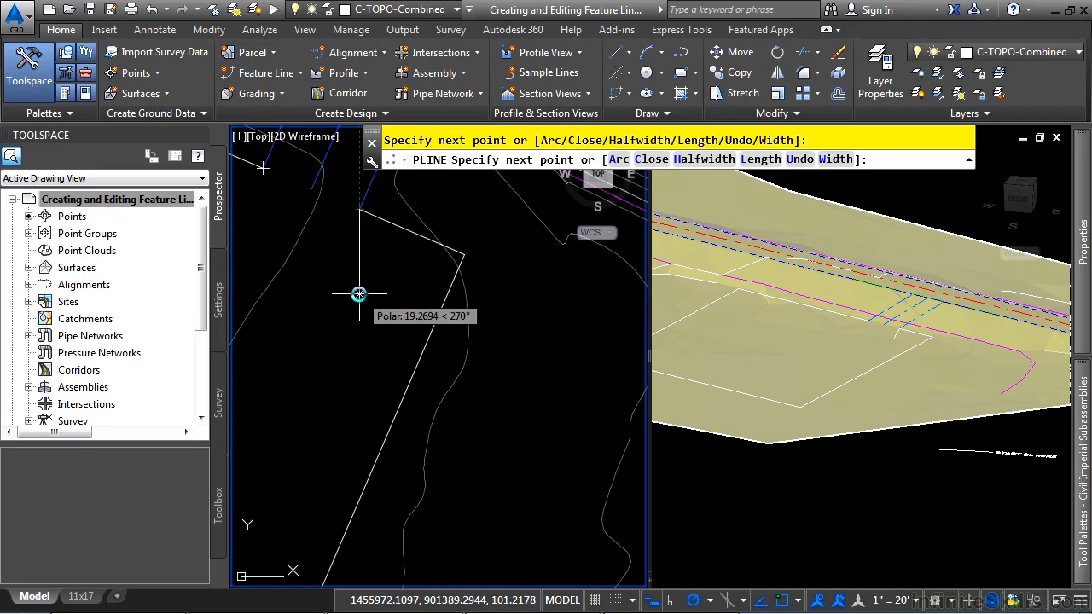
key("Return")
Draw a 3D polyline across the drive's south end, connecting the endpoints of the west edge, centerline and east edge lines.
middle_click_drag(359, 294, 504, 415)
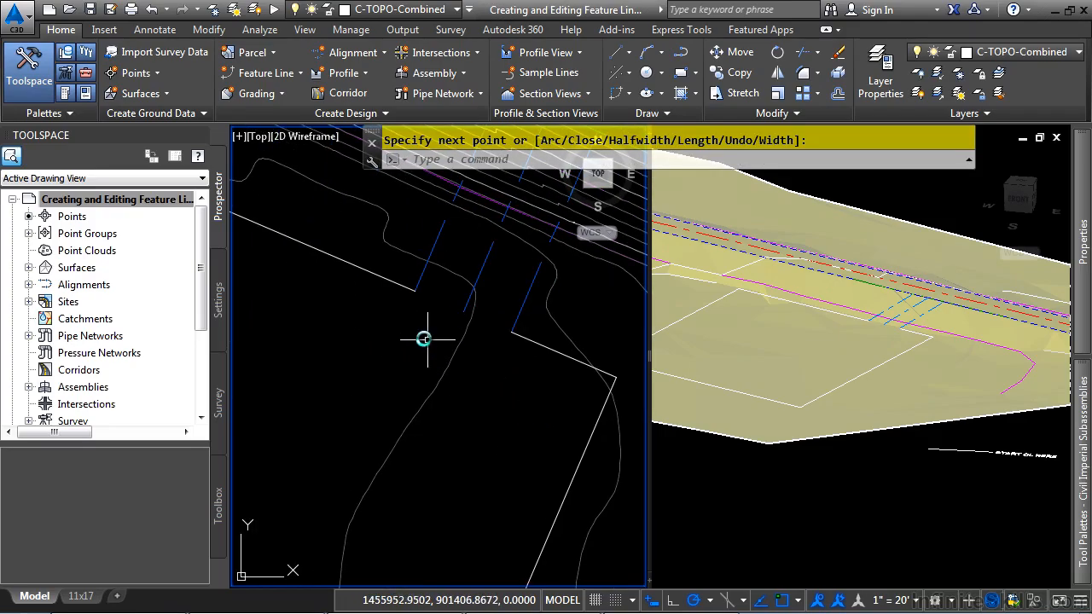
left_click(416, 291)
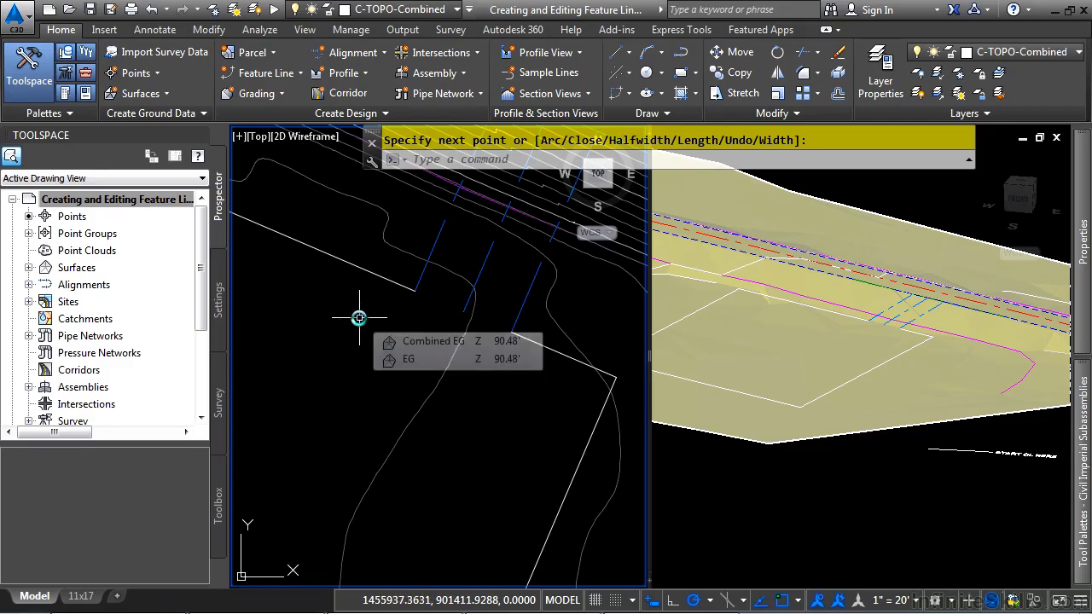
type("3p")
key("Return")
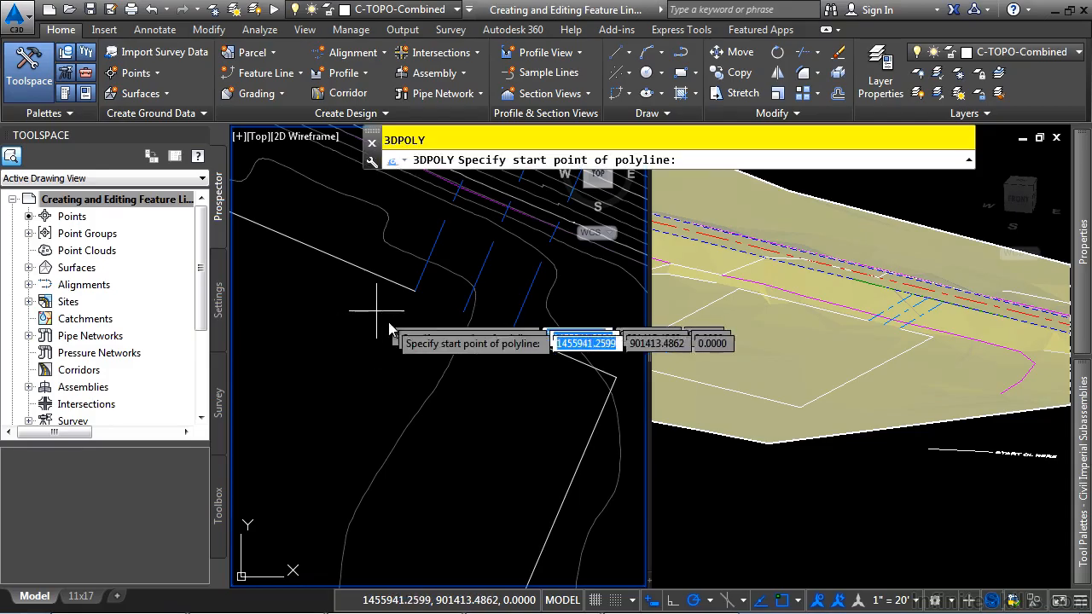
left_click(416, 291)
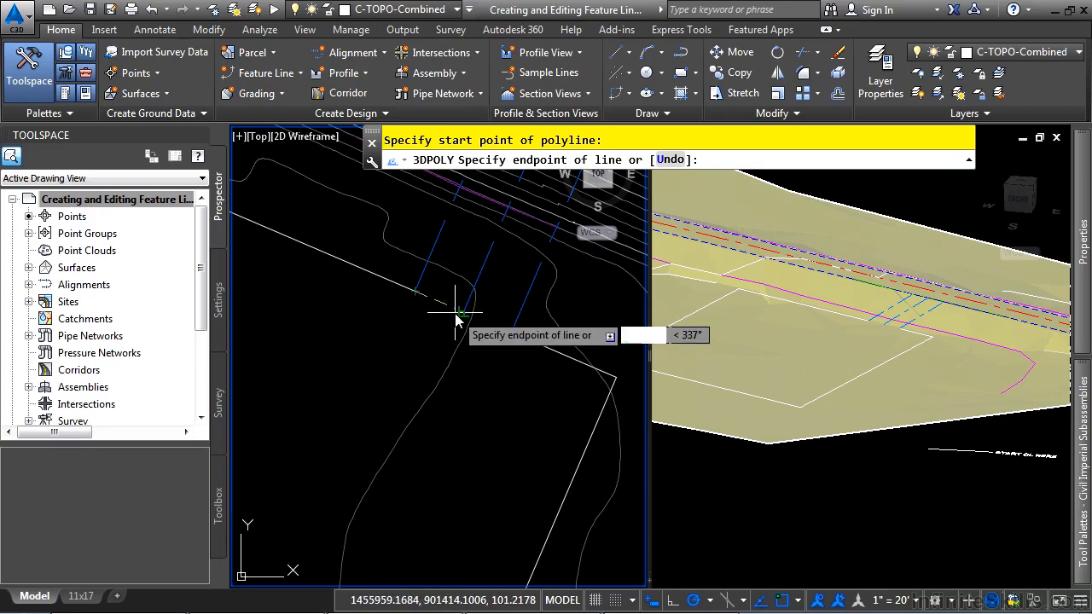
left_click(472, 312)
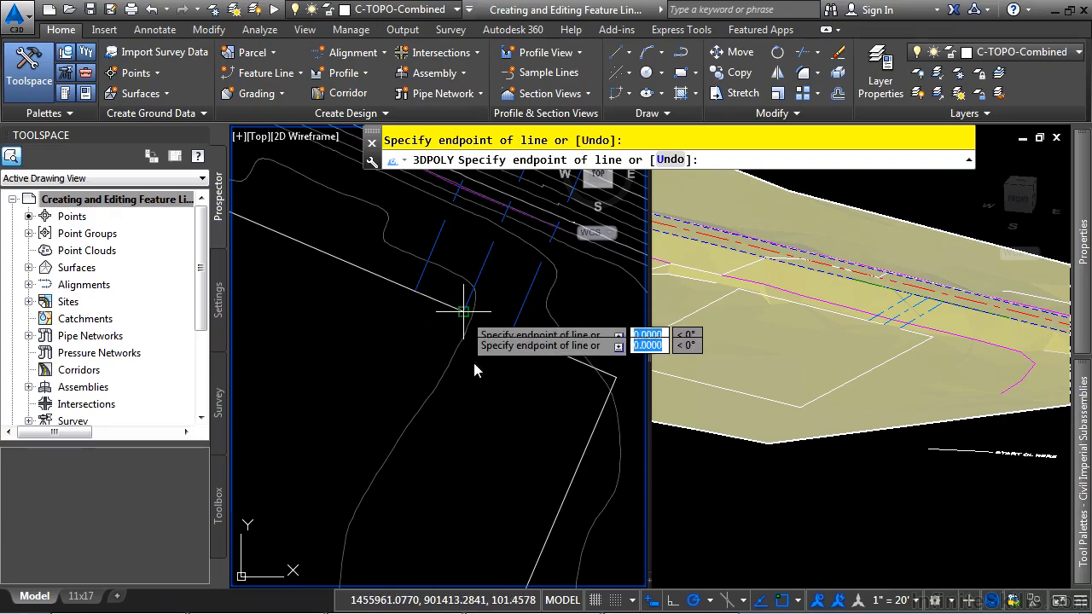
left_click(517, 339)
key("Return")
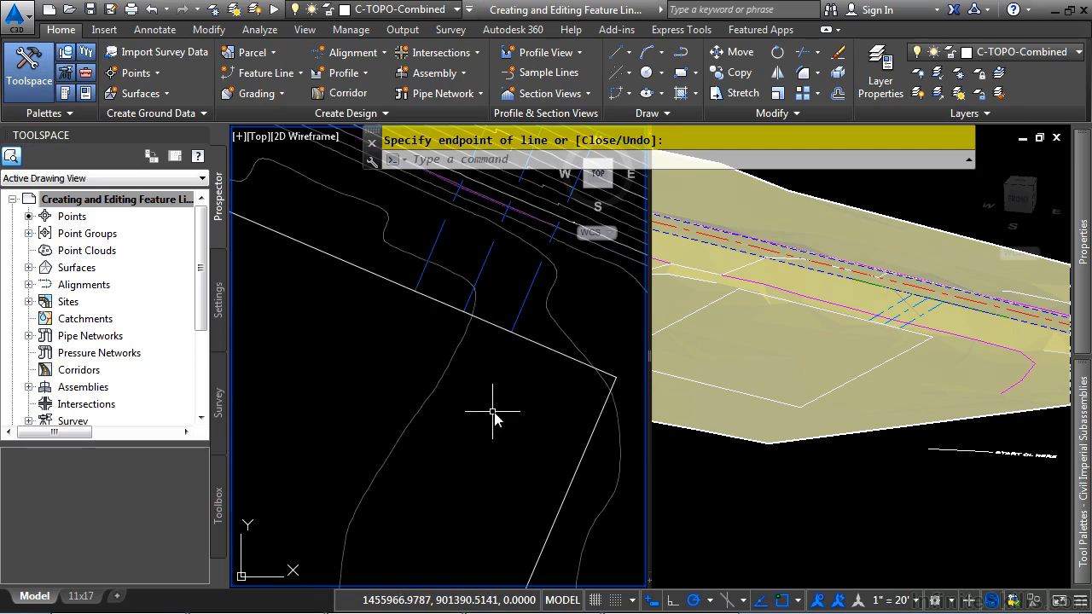
Convert the lot outline and the 3D polyline to feature lines in site Tourist Parking Lot, with style Basic Feature Line on layer C-TOPO-FEAT.
scroll(406, 361, "down", 2)
middle_click_drag(407, 361, 490, 334)
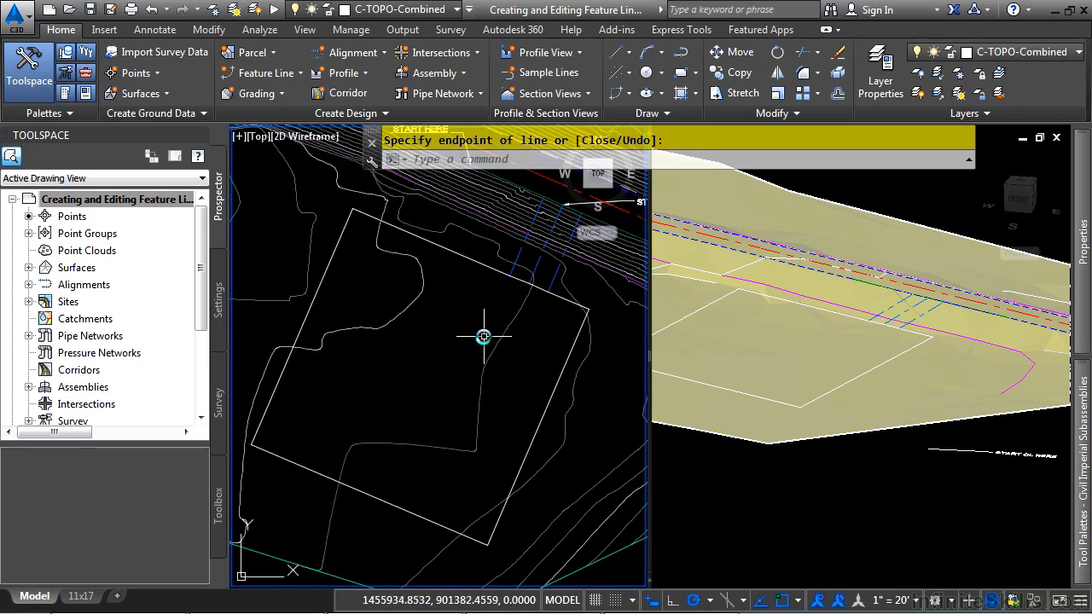
left_click(283, 76)
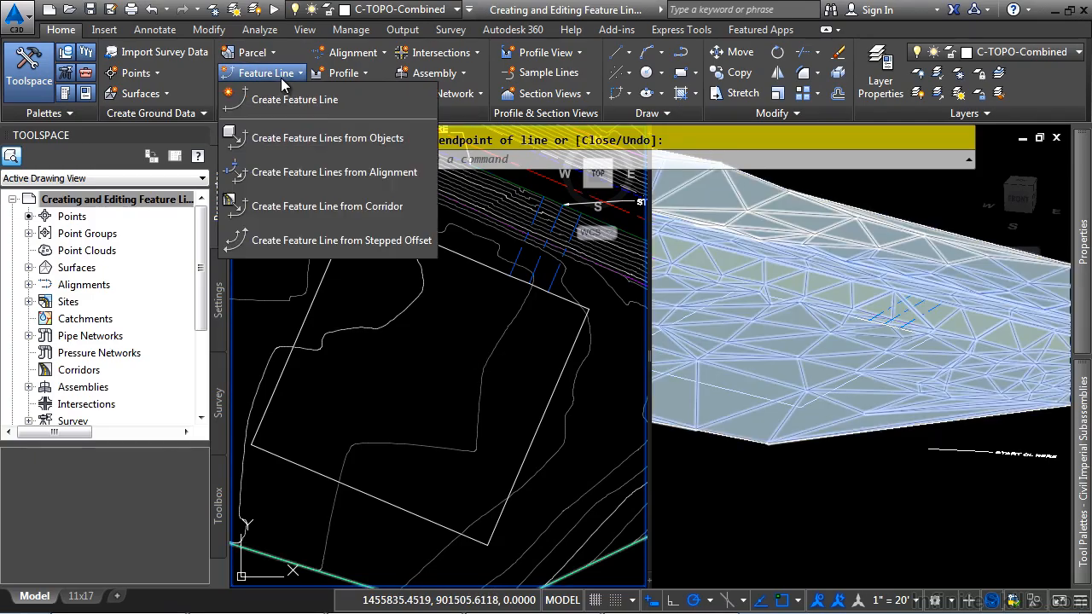
left_click(310, 143)
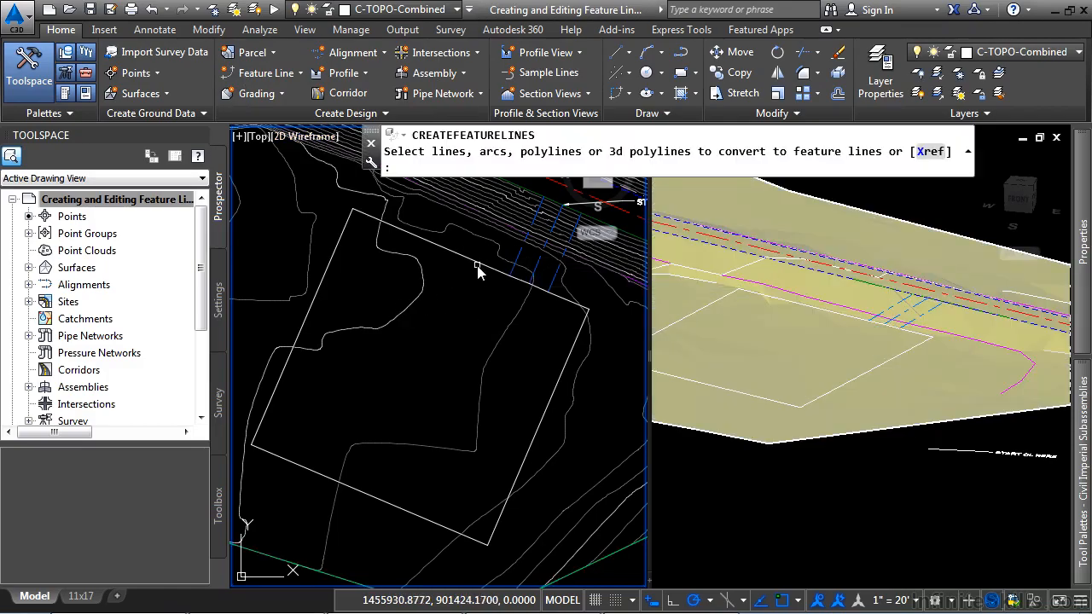
left_click(519, 289)
key("Return")
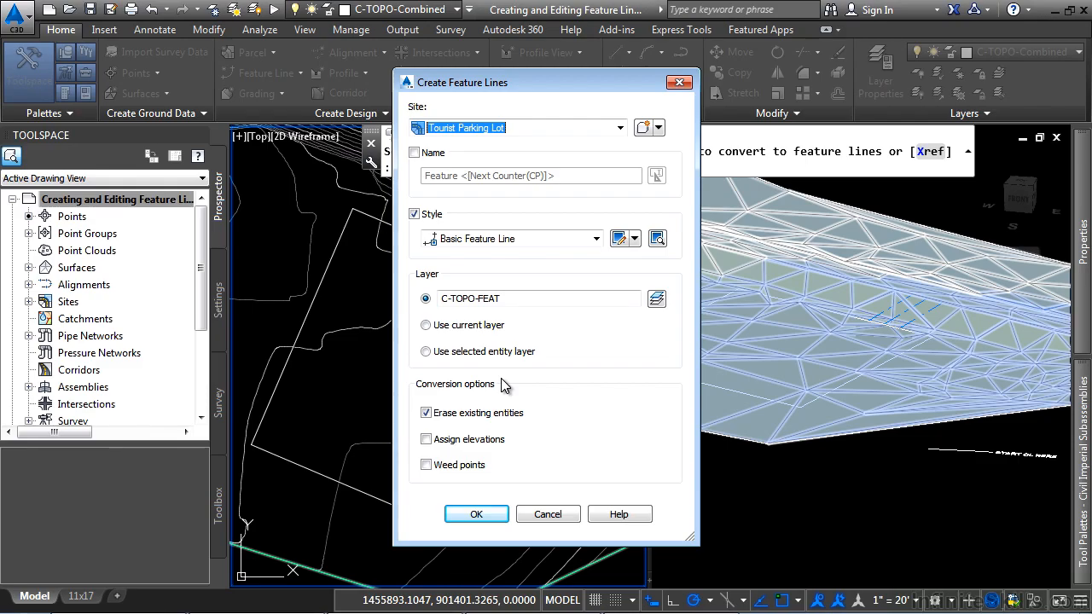
left_click(477, 514)
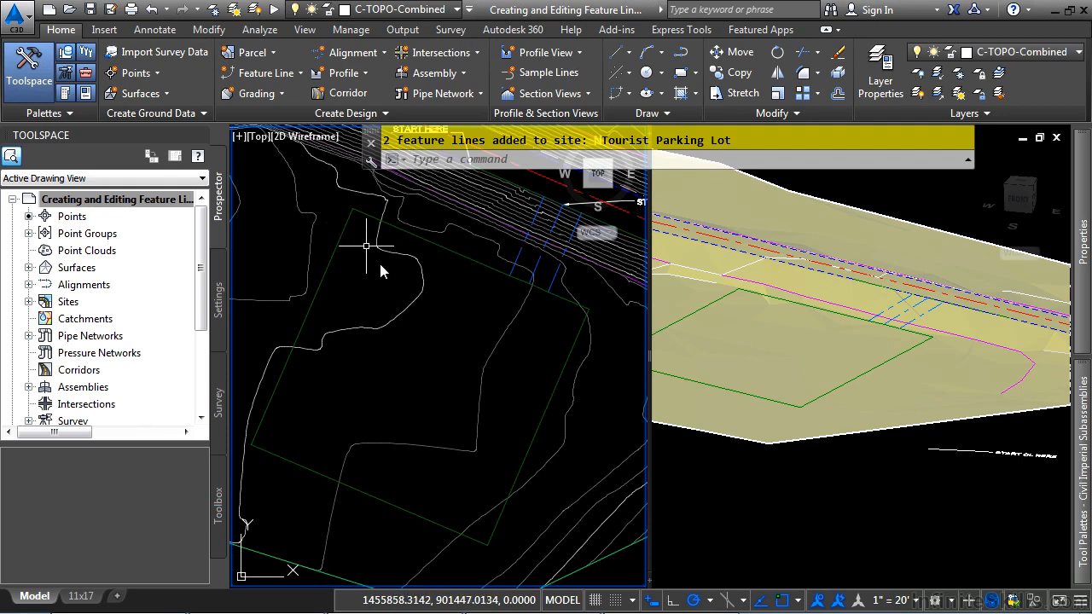
Open the parking lot outline feature line in the Elevation Editor and select station 0+00.
left_click(458, 254)
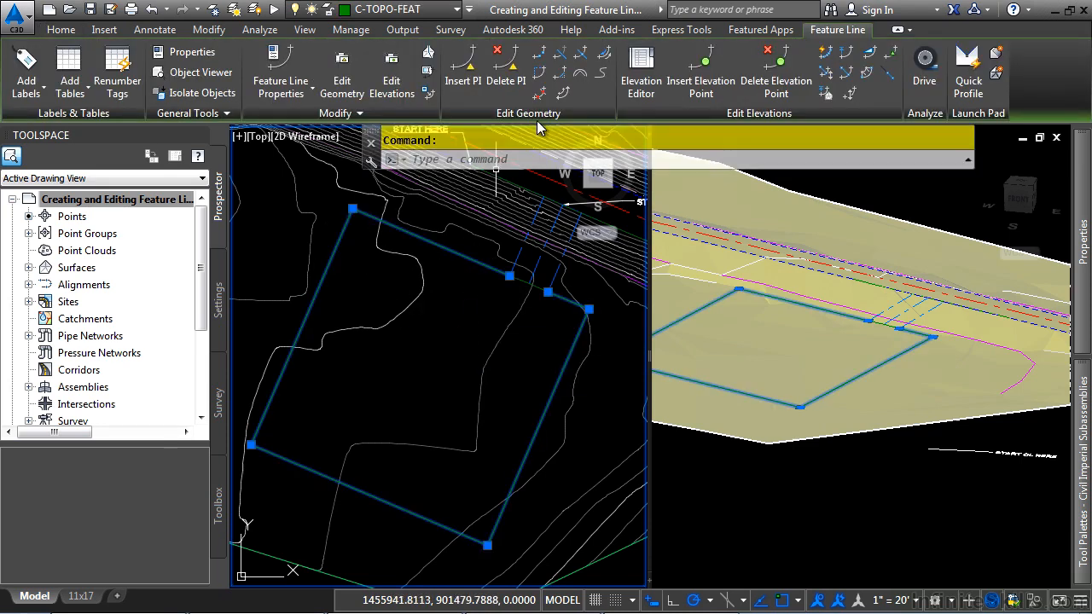
left_click(641, 81)
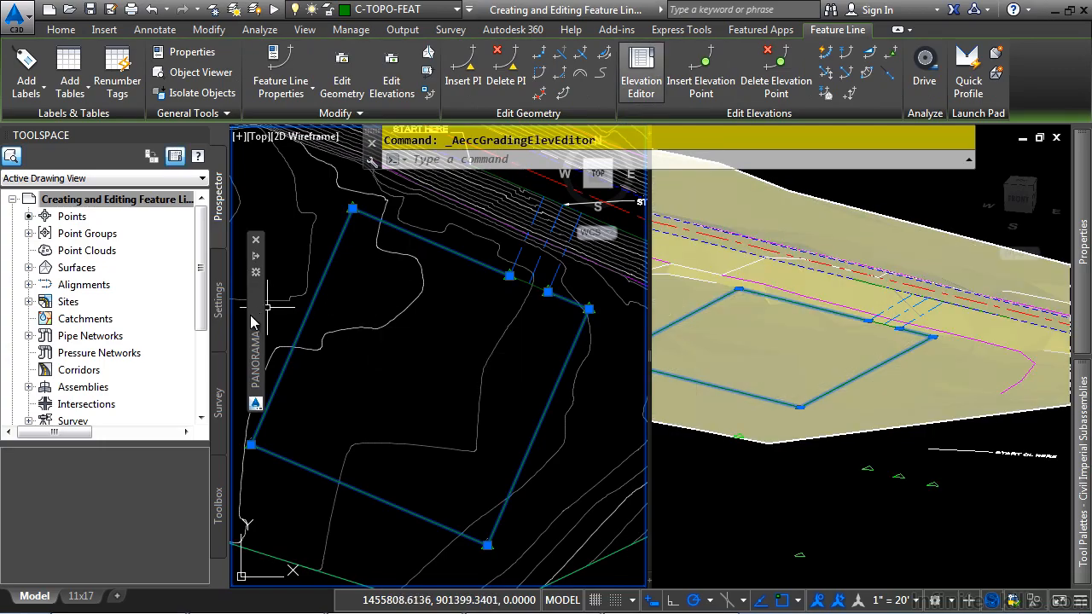
mouse_move(252, 323)
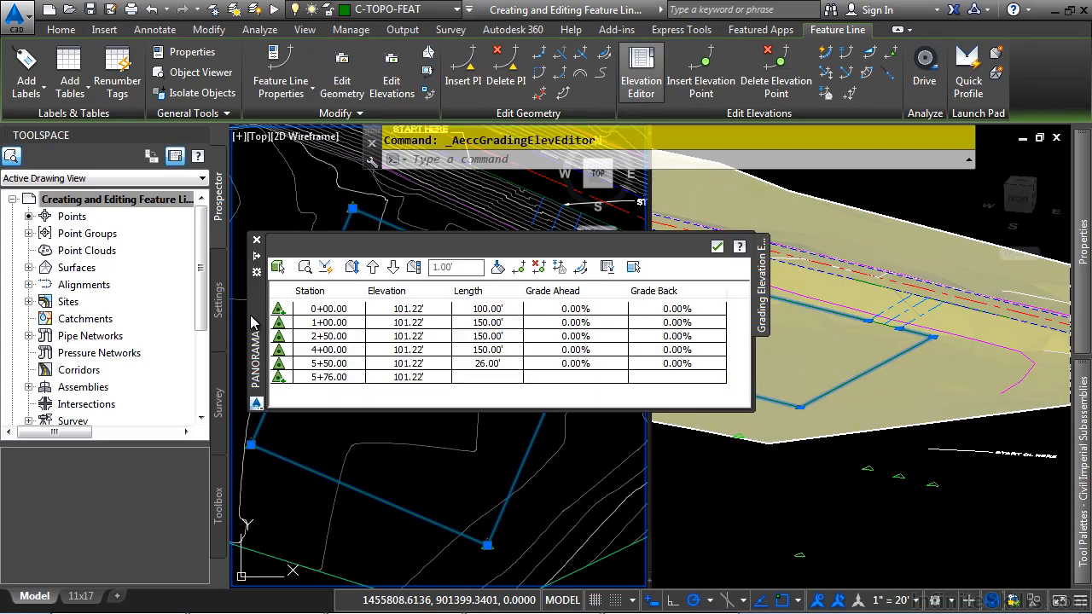
left_click(384, 311)
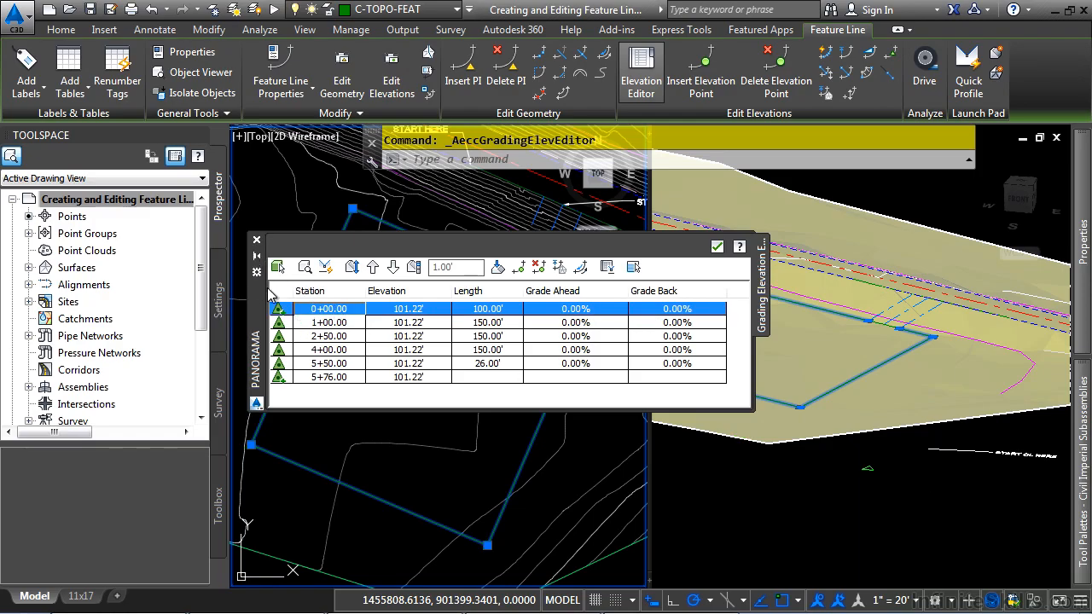
Match stations 0+00, 1+00 and 2+50 in the Elevation Editor with their corners on the lot outline.
mouse_move(397, 467)
middle_mouse_down()
mouse_move(591, 517)
mouse_move(523, 428)
middle_mouse_up()
scroll(512, 488, "down", 2)
middle_click_drag(522, 531, 456, 568)
left_click_drag(271, 355, 244, 196)
left_click(292, 154)
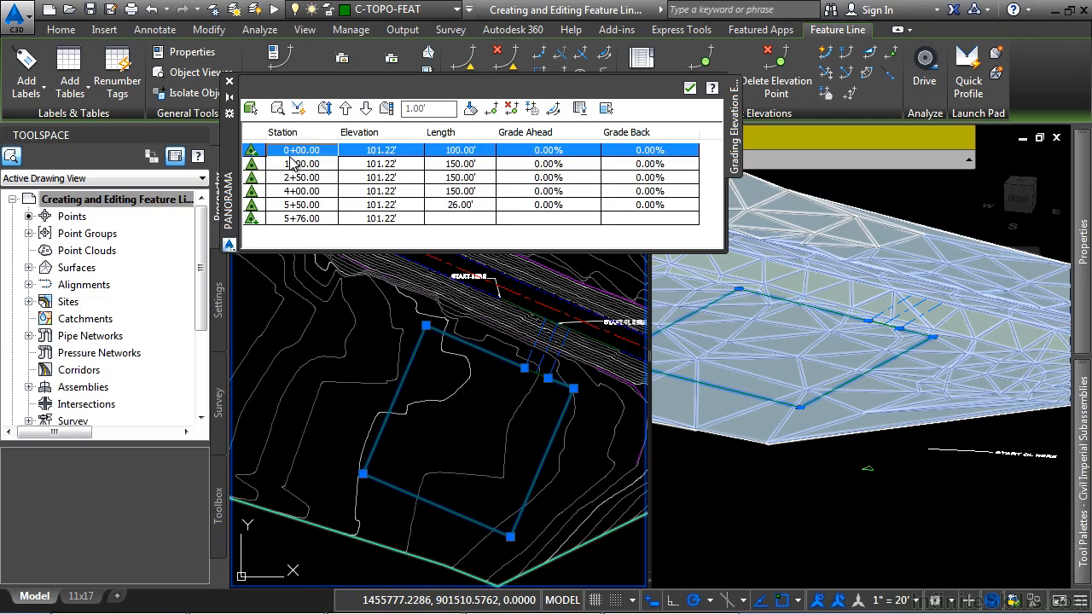
left_click(286, 165)
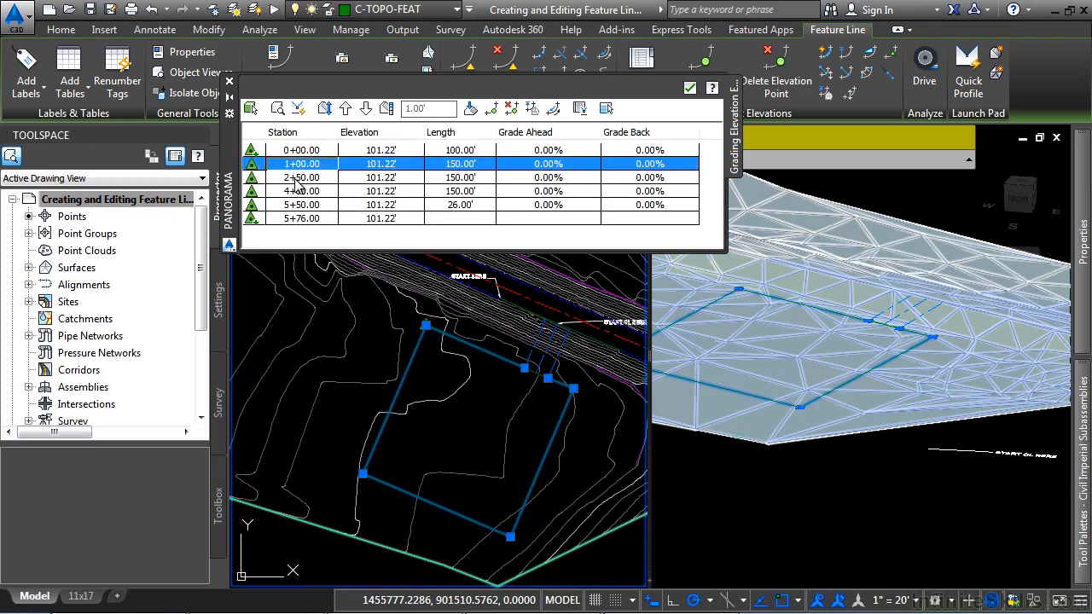
left_click(295, 177)
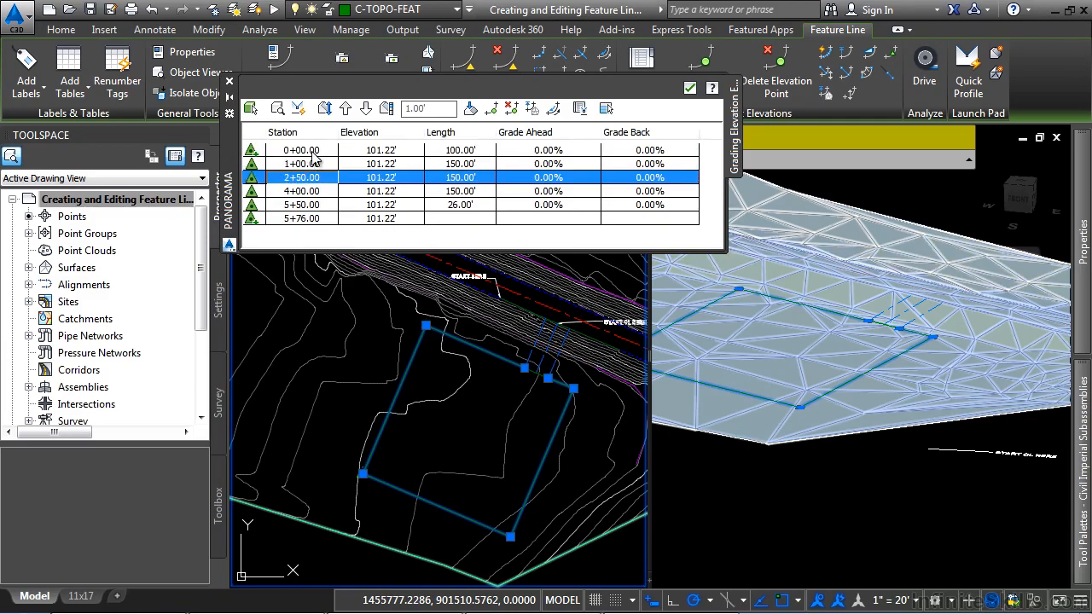
left_click(312, 153)
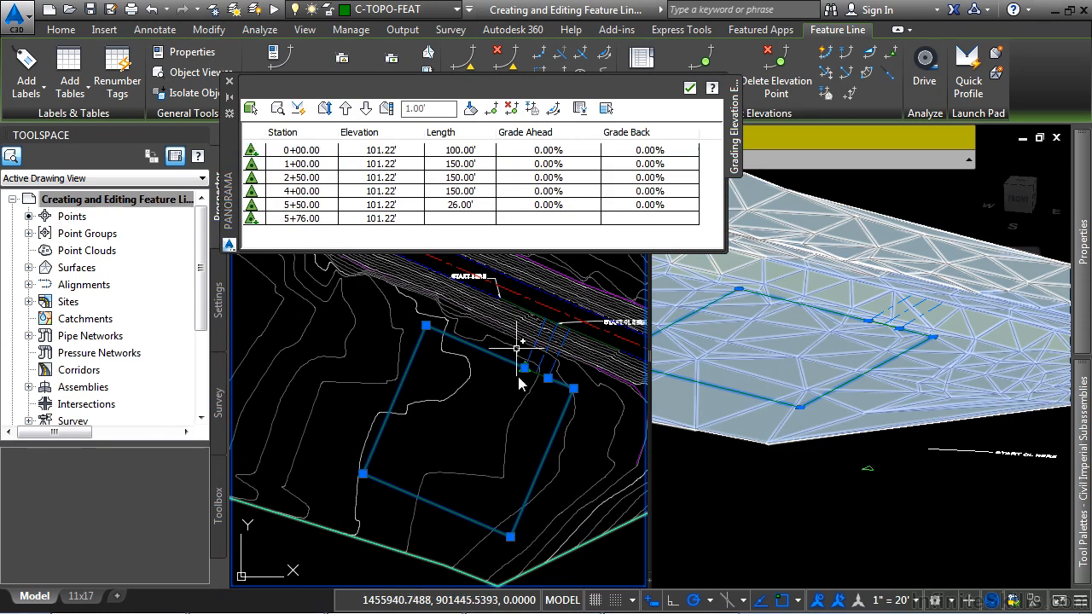
Select the drive's west edge feature line and examine its south endpoint against the lot outline's start point.
scroll(500, 378, "up", 6)
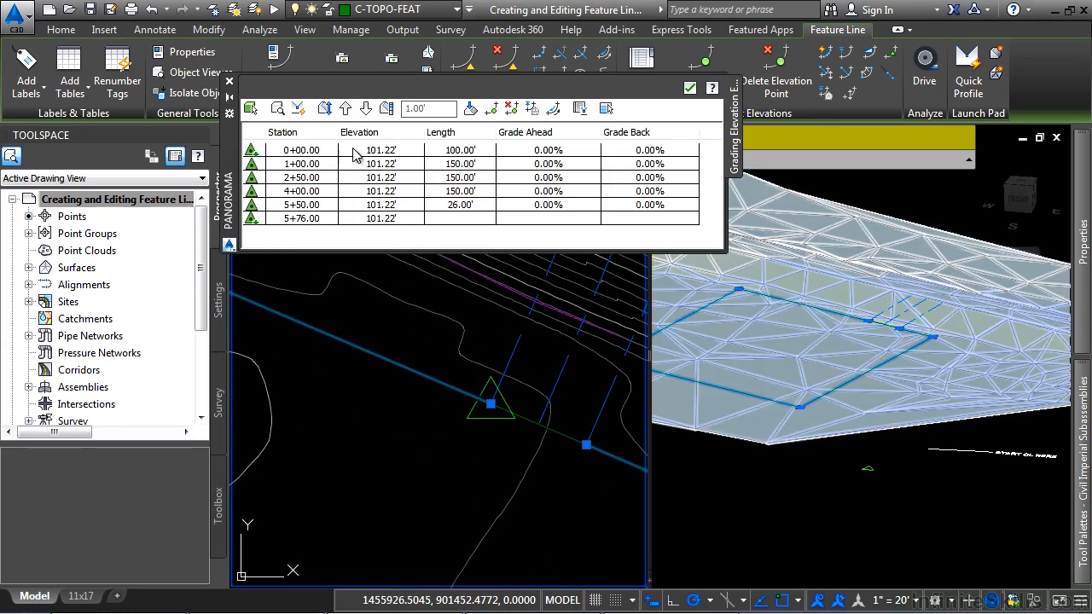
key("Escape")
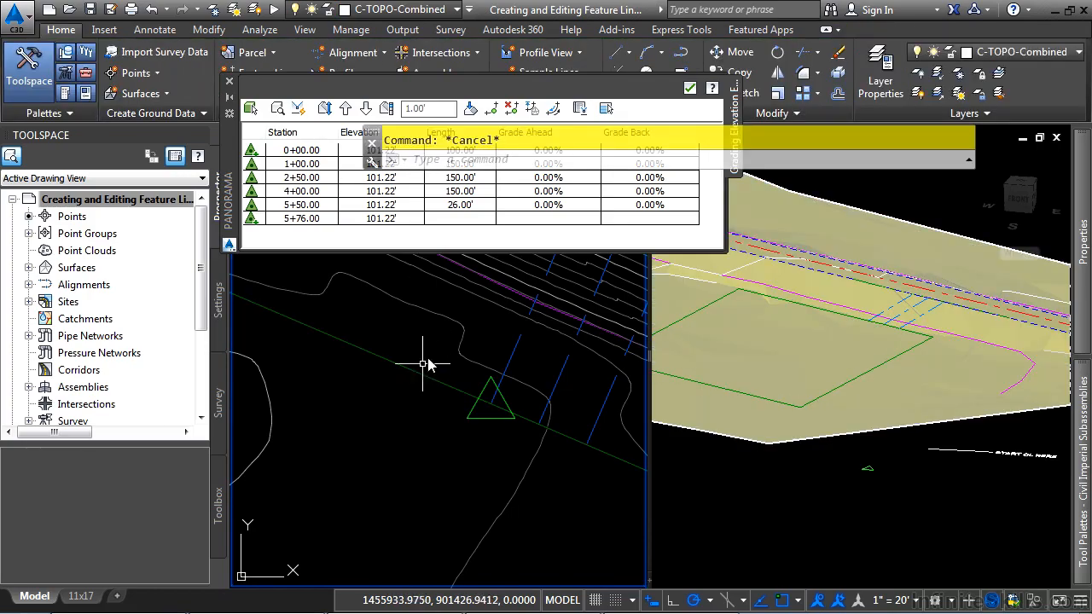
left_click(515, 353)
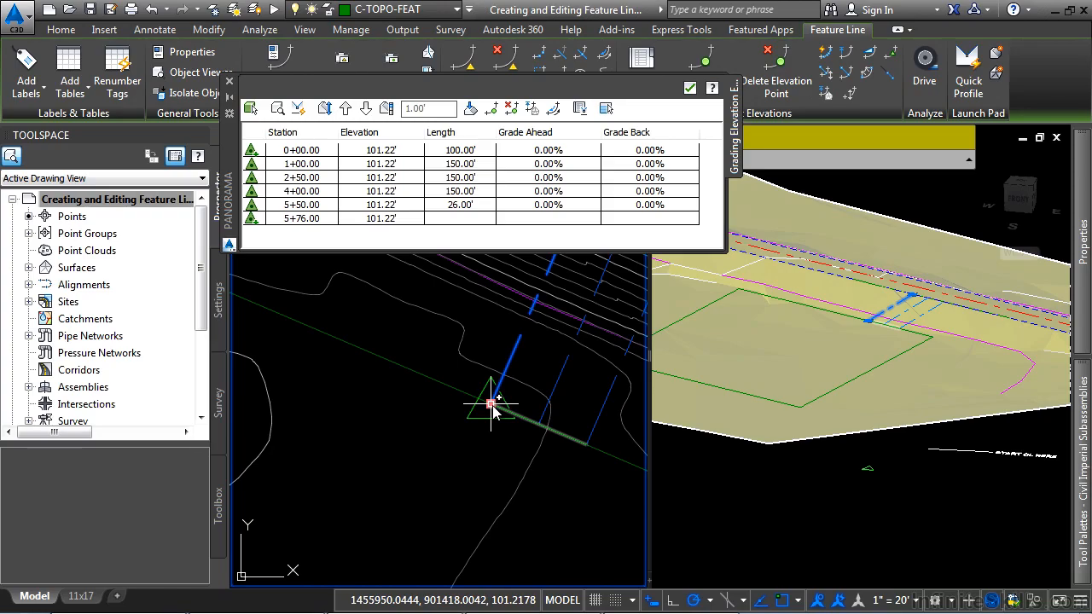
Set the lot outline's grade ahead at station 0+00 to -2.00%.
scroll(379, 452, "down", 3)
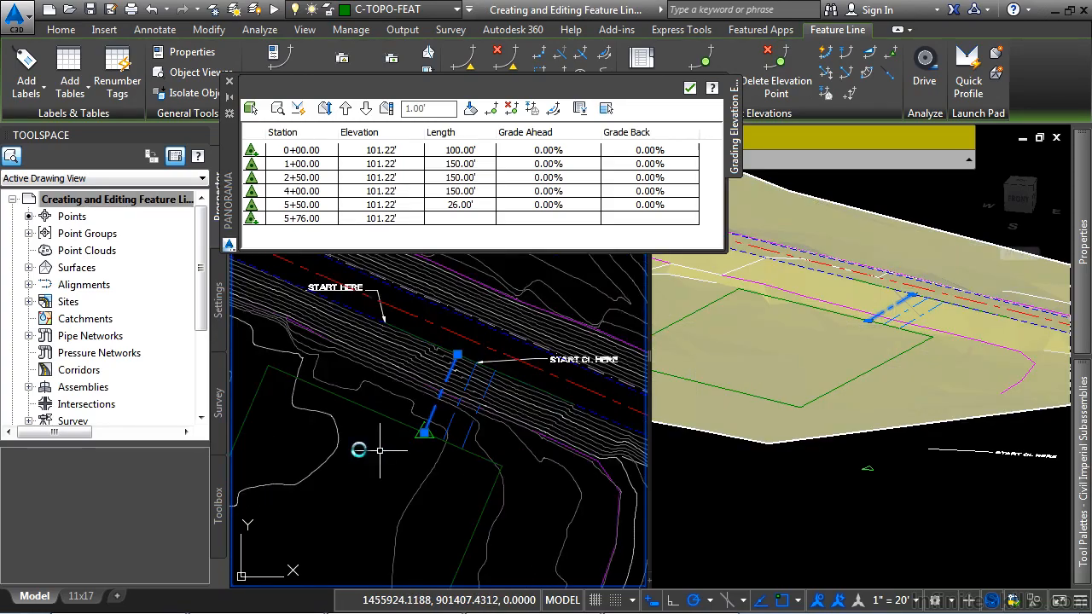
middle_click_drag(349, 444, 499, 422)
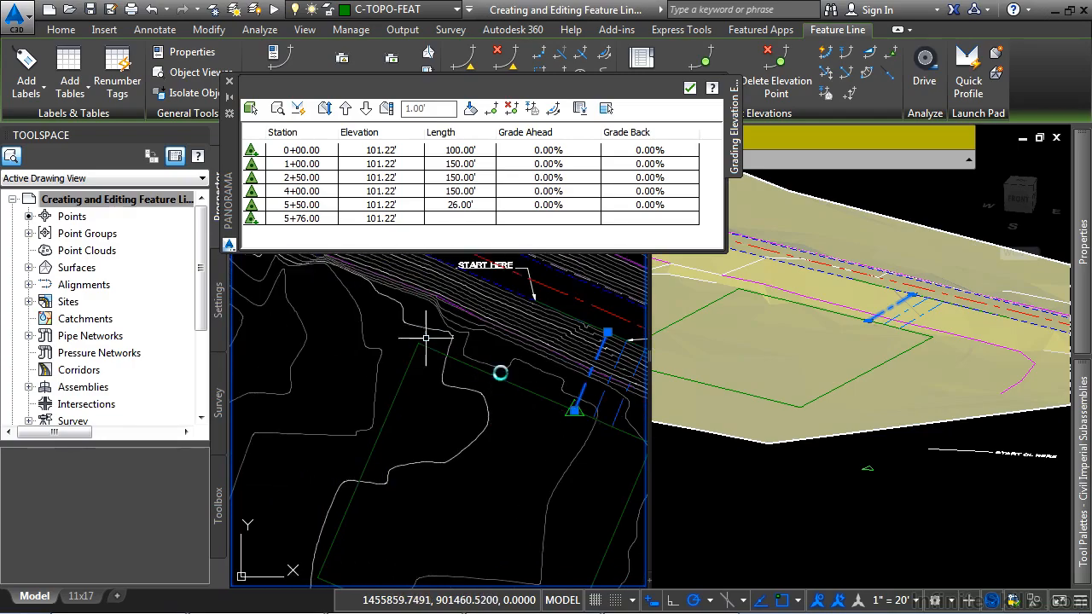
left_click(574, 151)
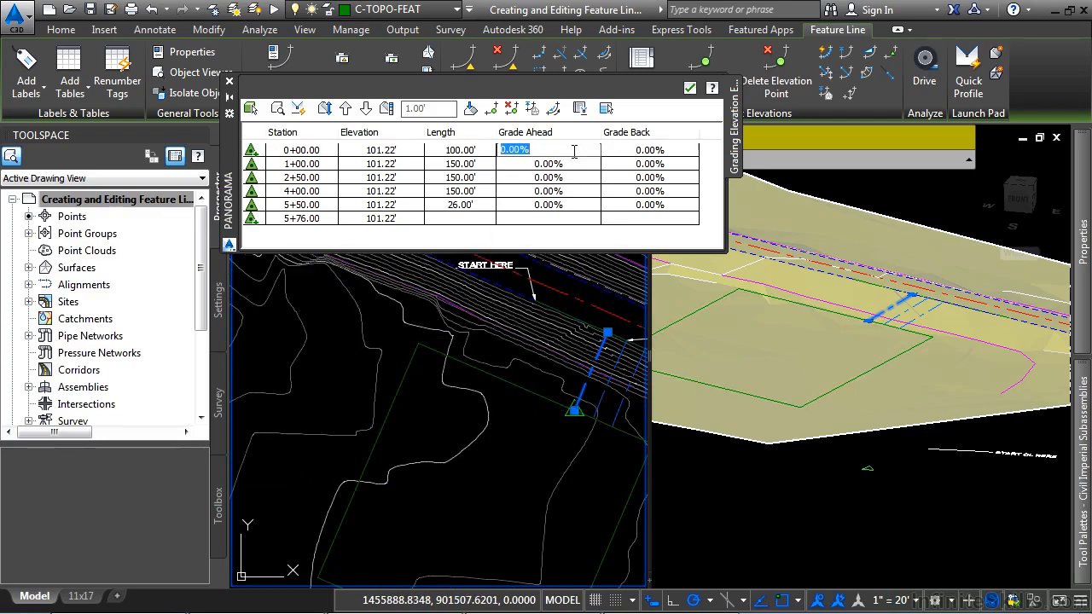
key("Return")
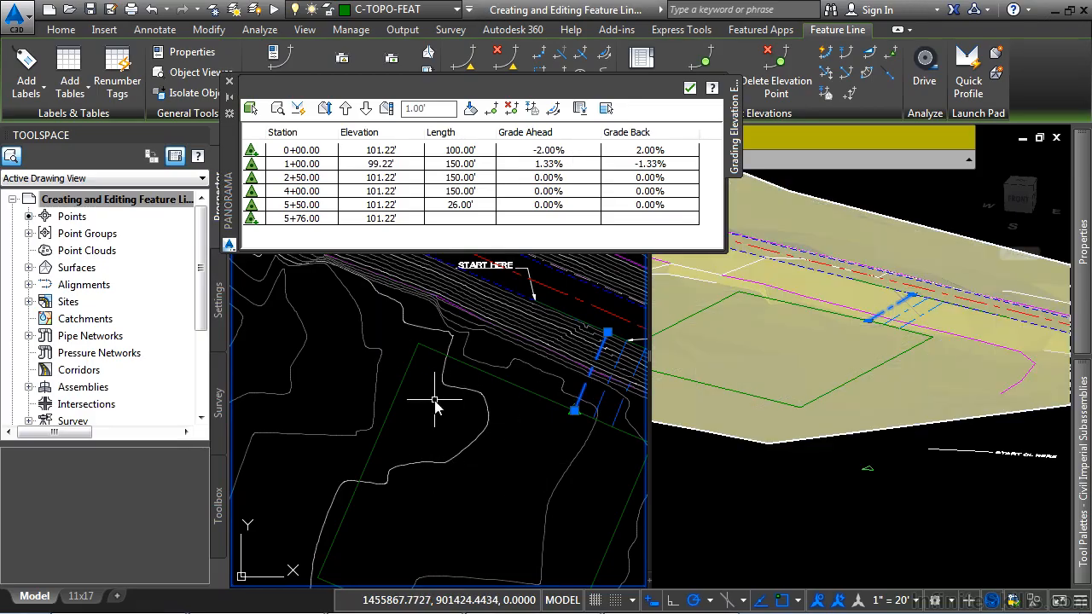
Open the grade ahead at station 5+50, the lot outline's northeast corner, for editing.
left_click(319, 211)
middle_click_drag(523, 442, 370, 410)
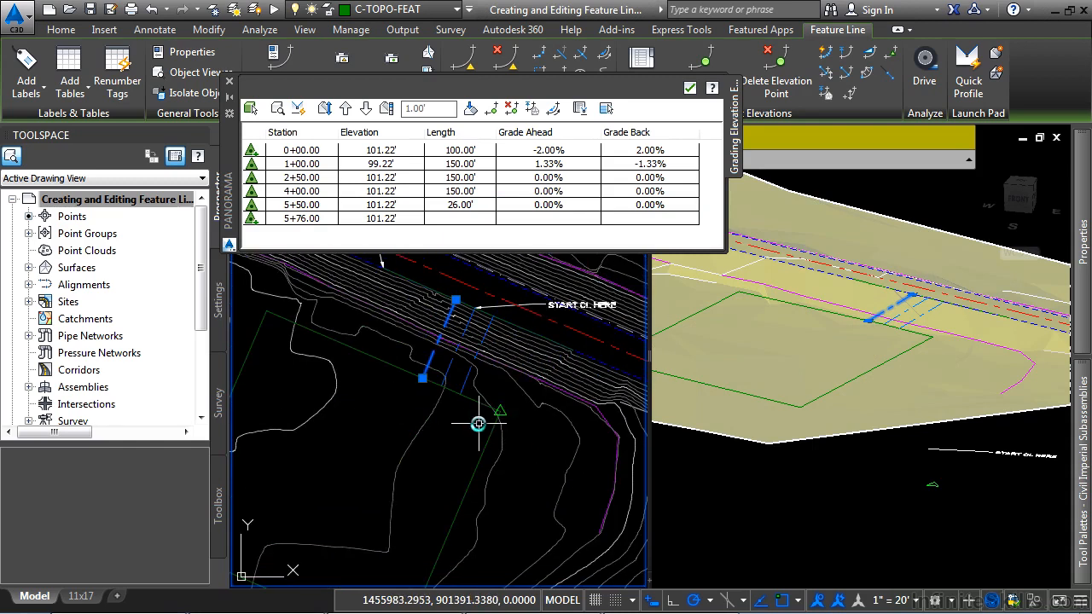
double_click(570, 203)
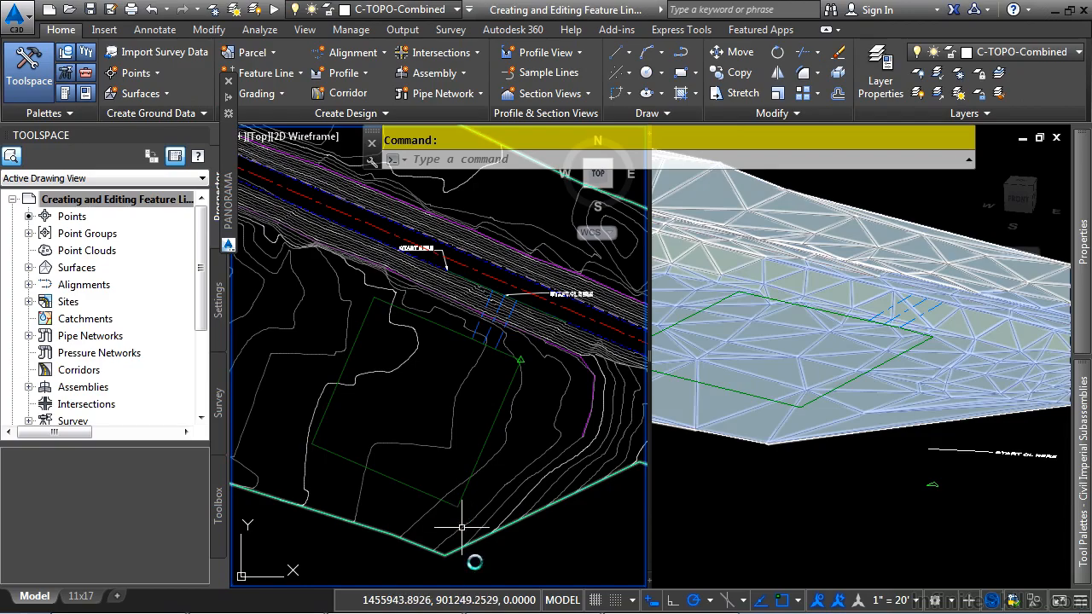
Set a -2% grade along the lot outline from its northwest corner to its southeast corner, keeping the start elevation.
left_click(428, 318)
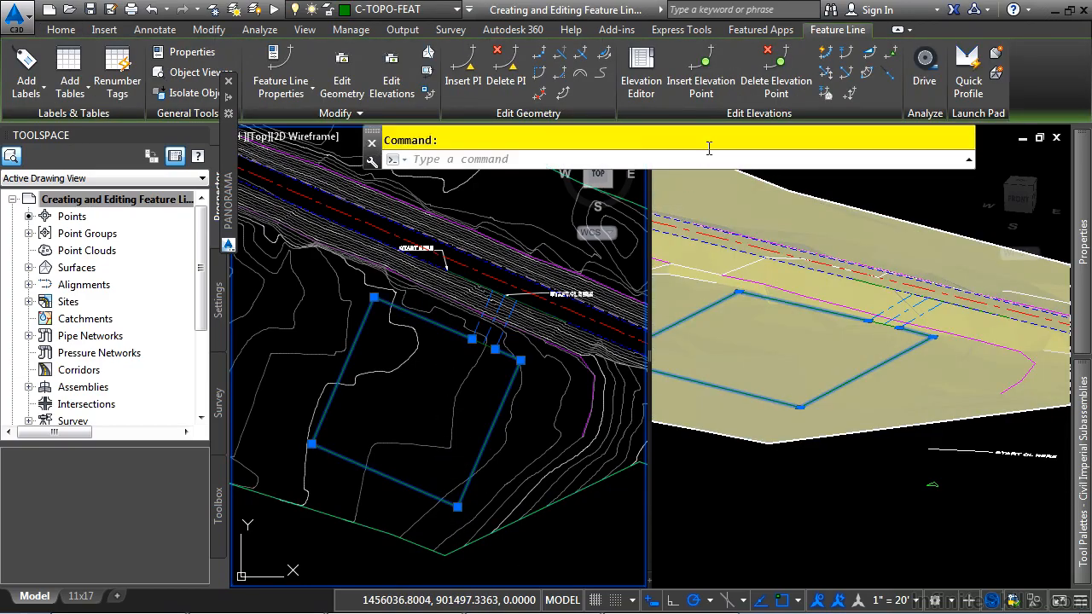
left_click(872, 54)
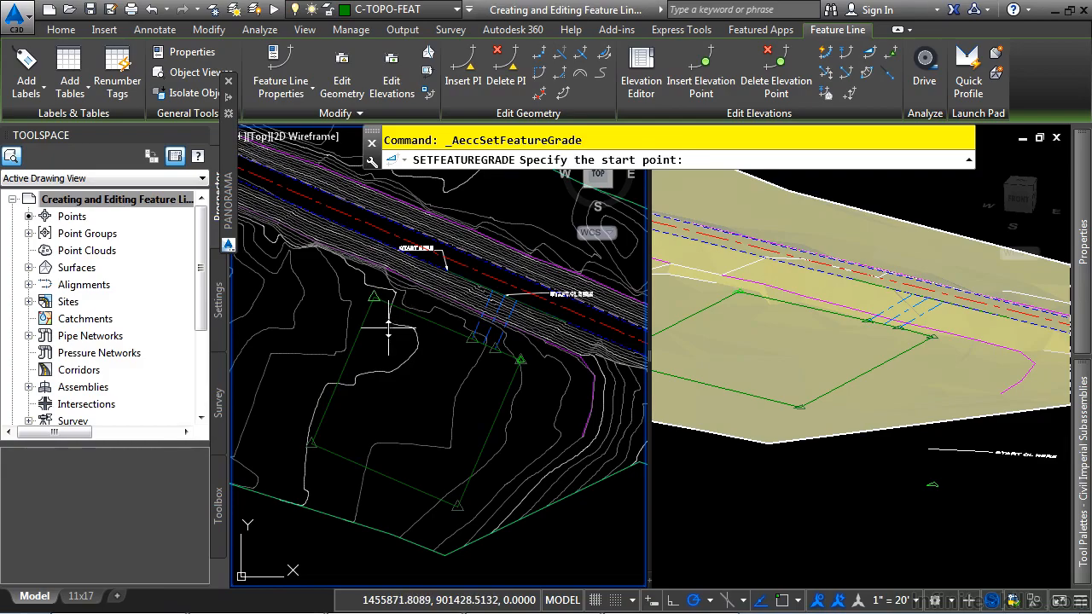
left_click(355, 360)
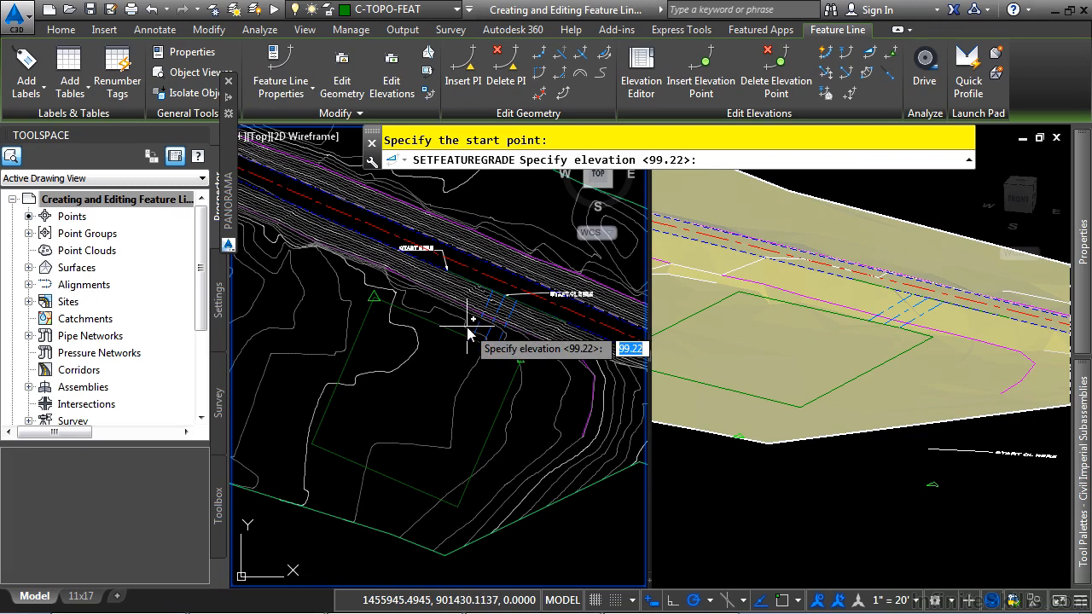
key("Return")
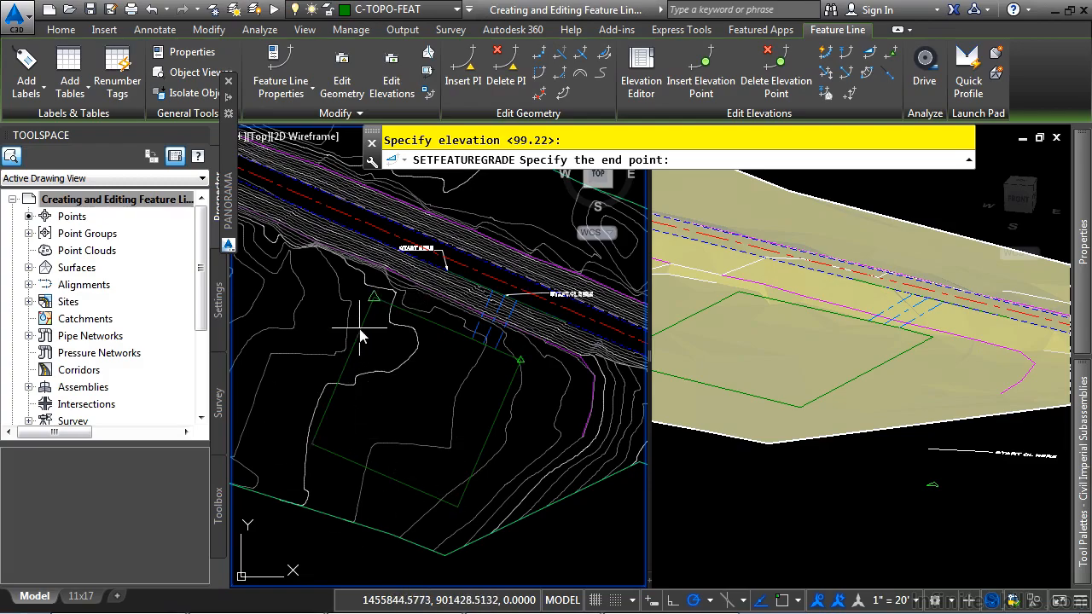
left_click(460, 513)
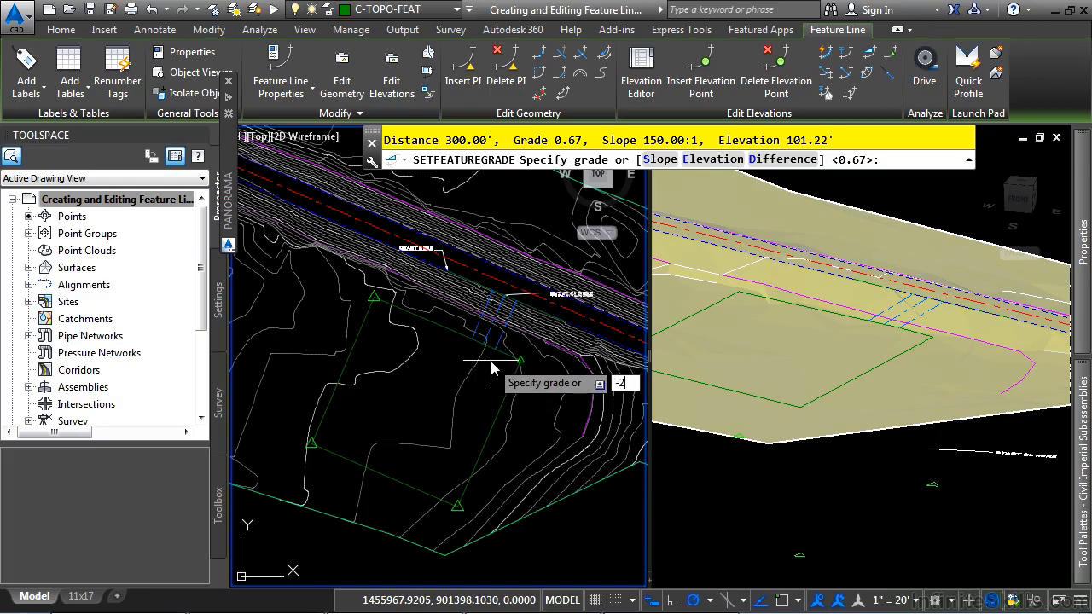
type("-2")
key("Return")
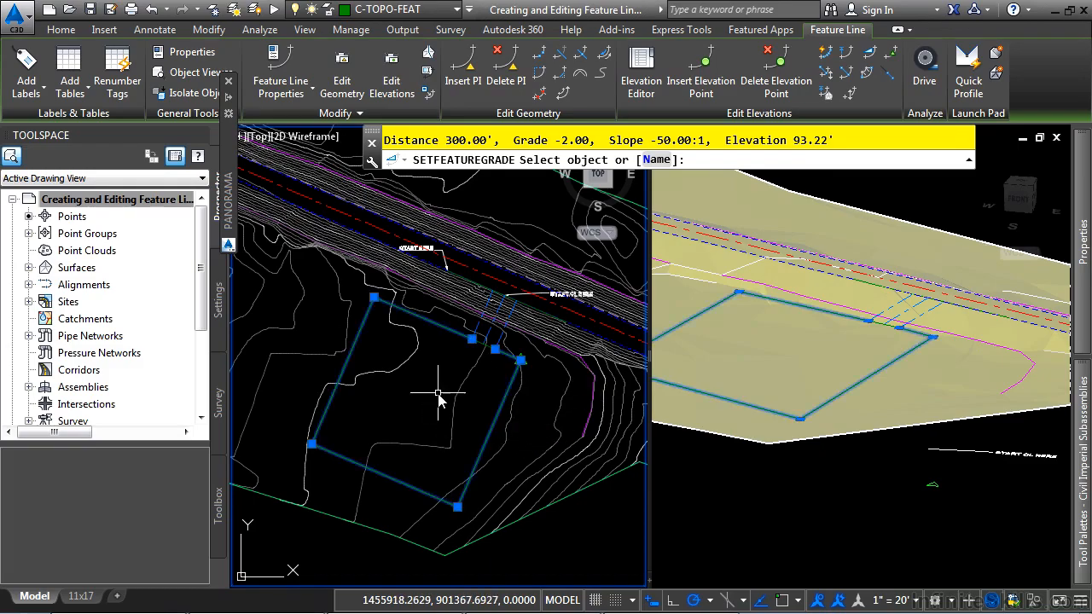
key("Escape")
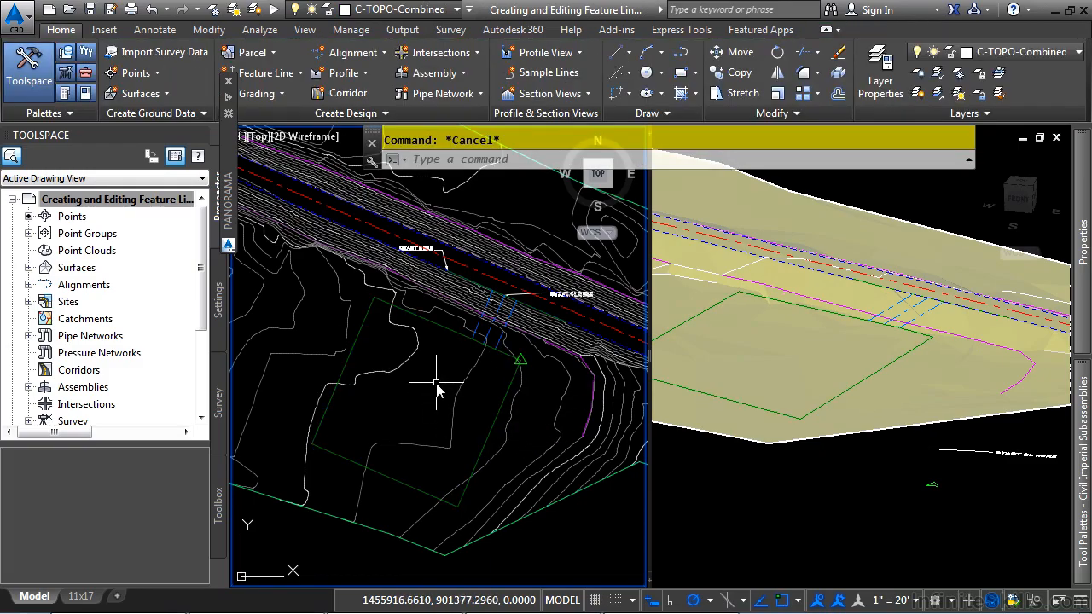
Open the feature line editing tools without selecting an object and show both the geometry and elevation tools.
mouse_move(236, 223)
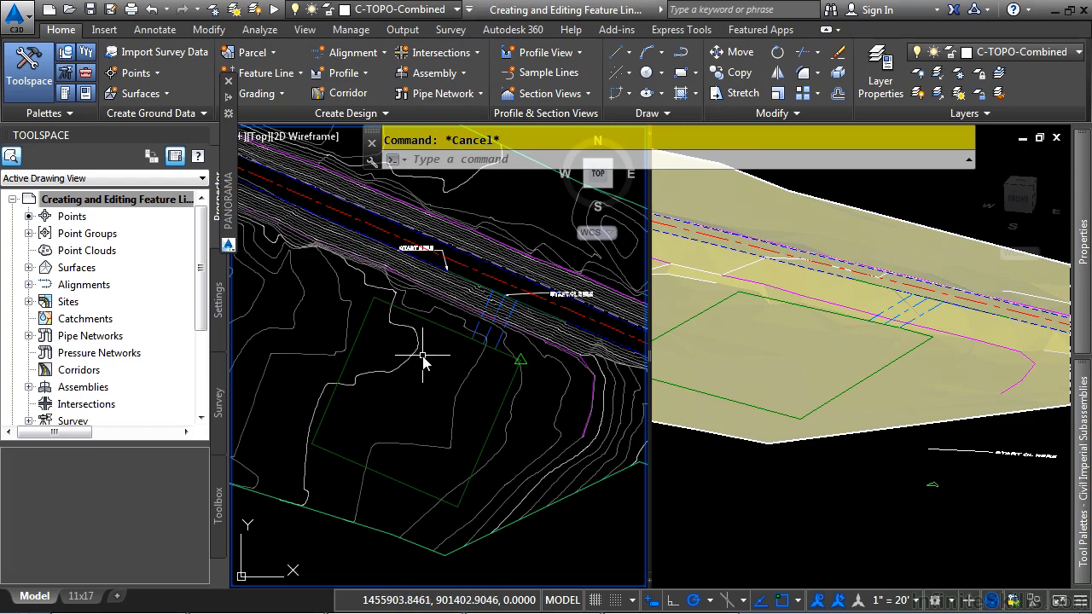
left_click(222, 35)
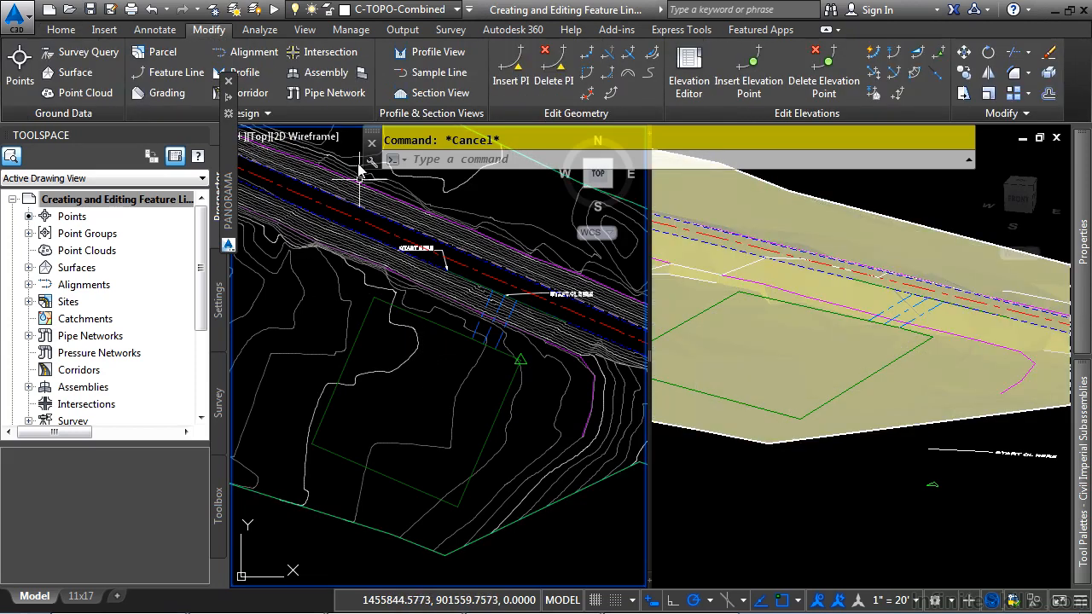
left_click(177, 73)
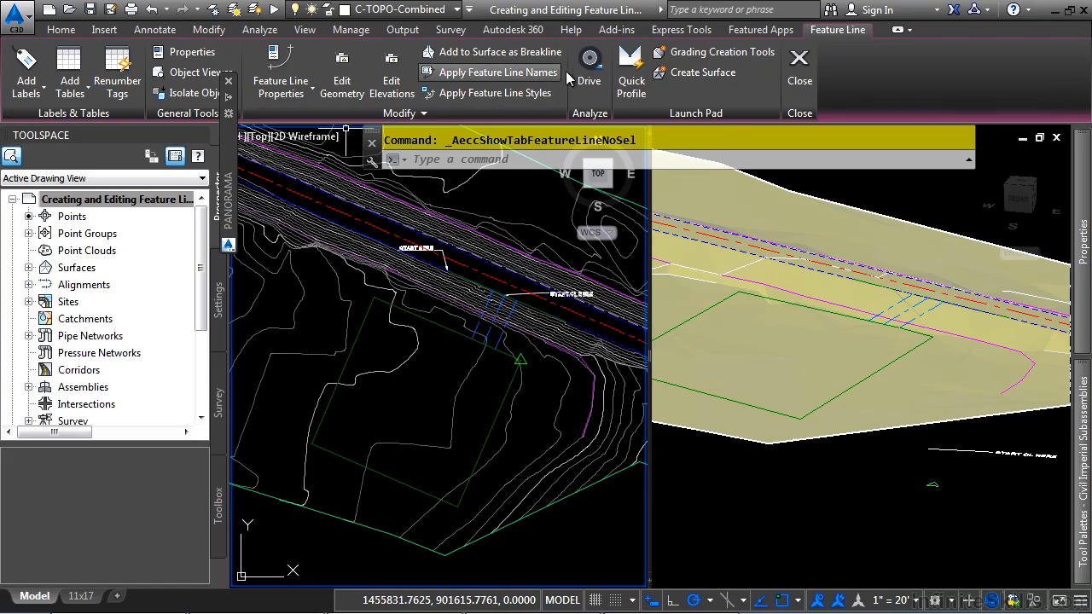
left_click(392, 85)
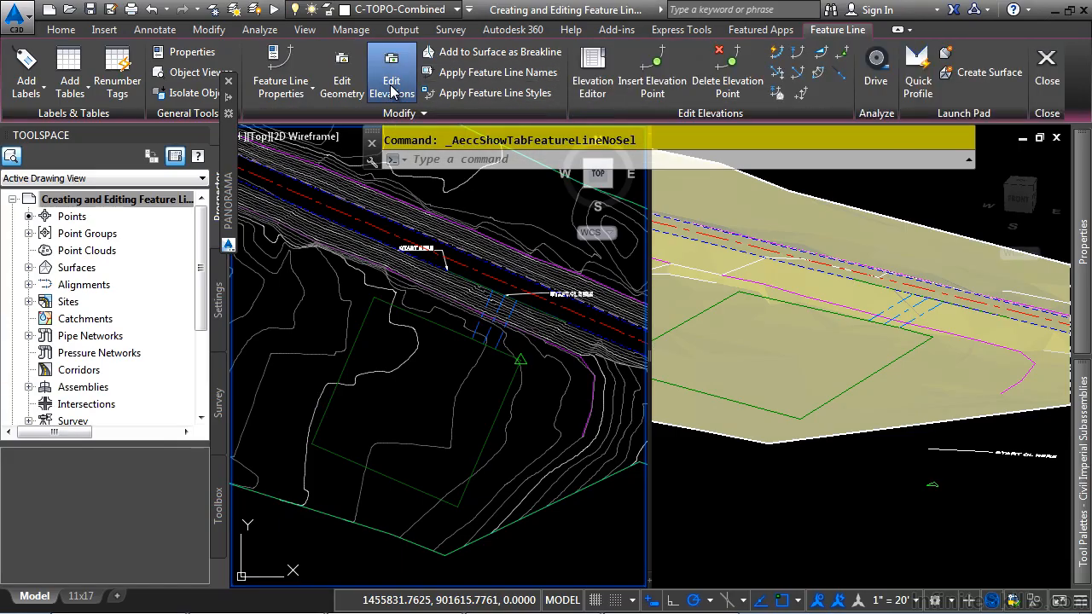
left_click(342, 85)
left_click(404, 87)
left_click(400, 95)
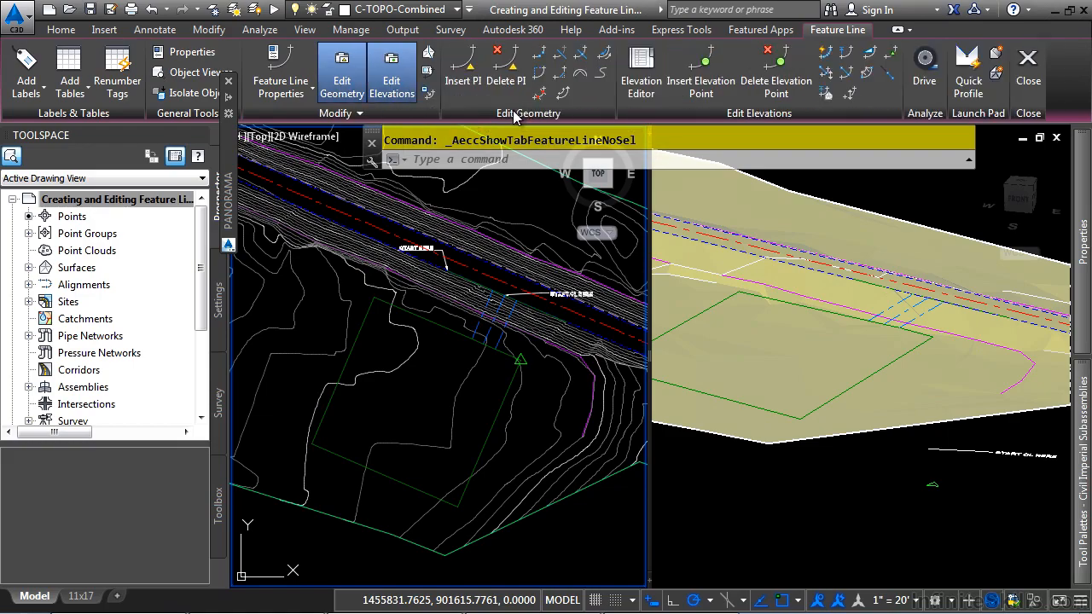
Set the grade of the lot outline's east edge to -2% with Quick Elevation Edit.
left_click(824, 57)
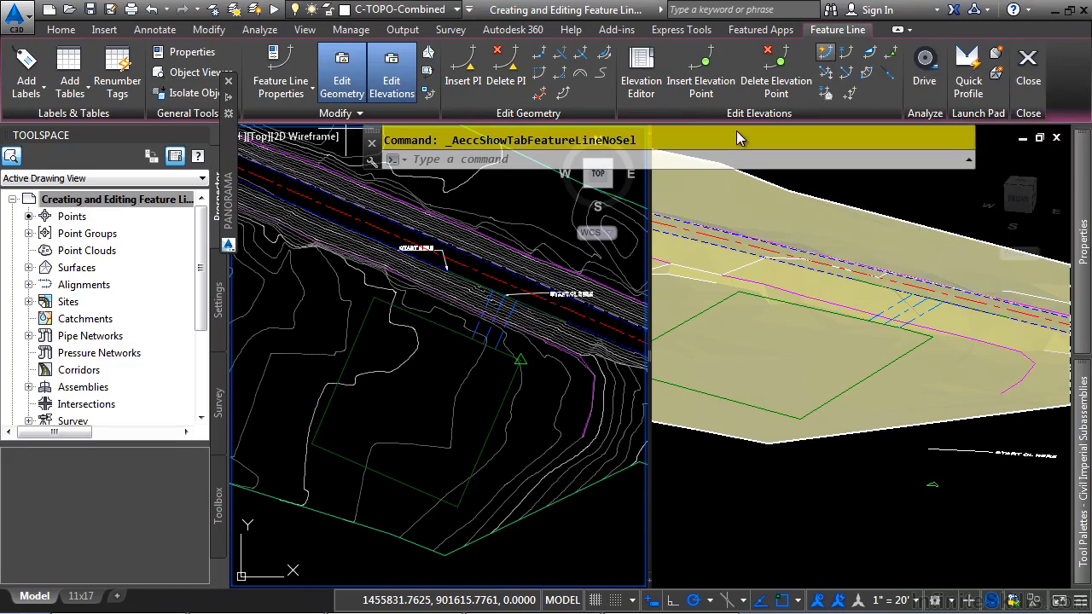
left_click(493, 437)
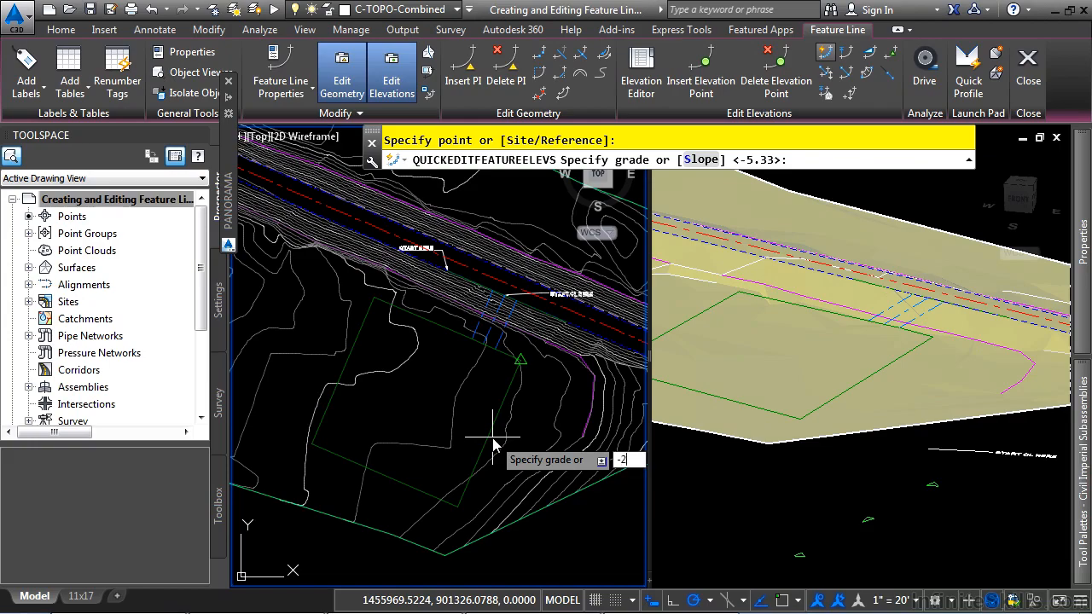
key("Return")
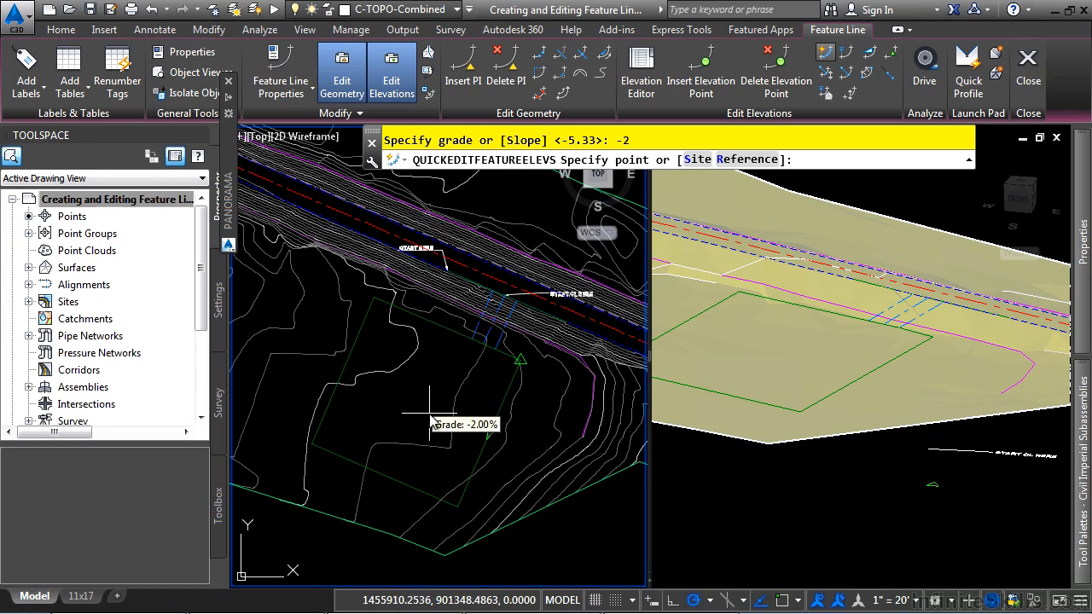
key("Escape")
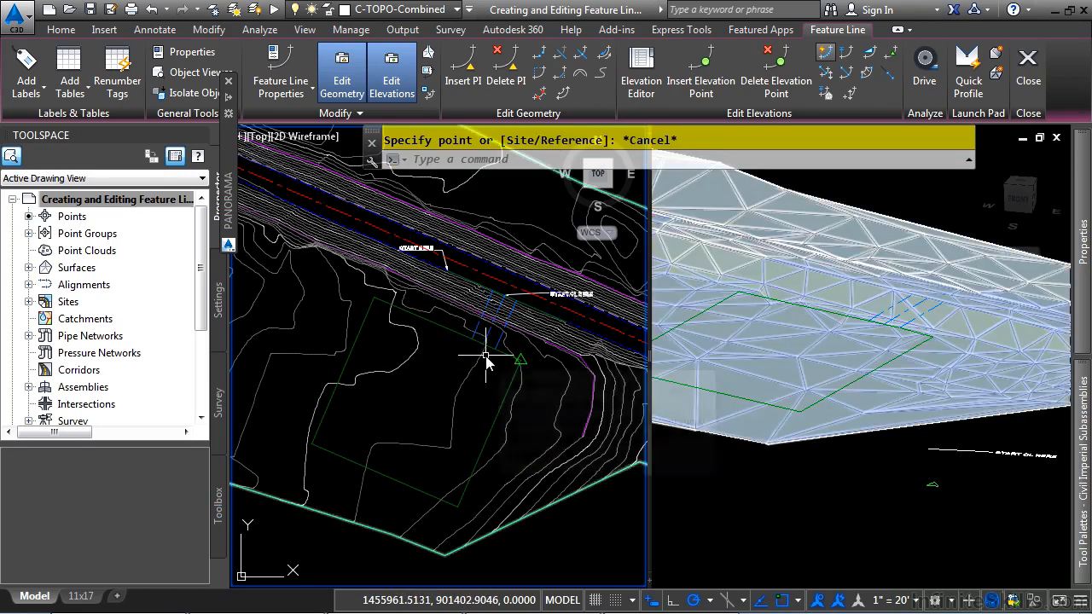
Break the road edge feature line at the north endpoint of the drive's west edge.
scroll(500, 312, "up", 3)
scroll(500, 260, "up", 2)
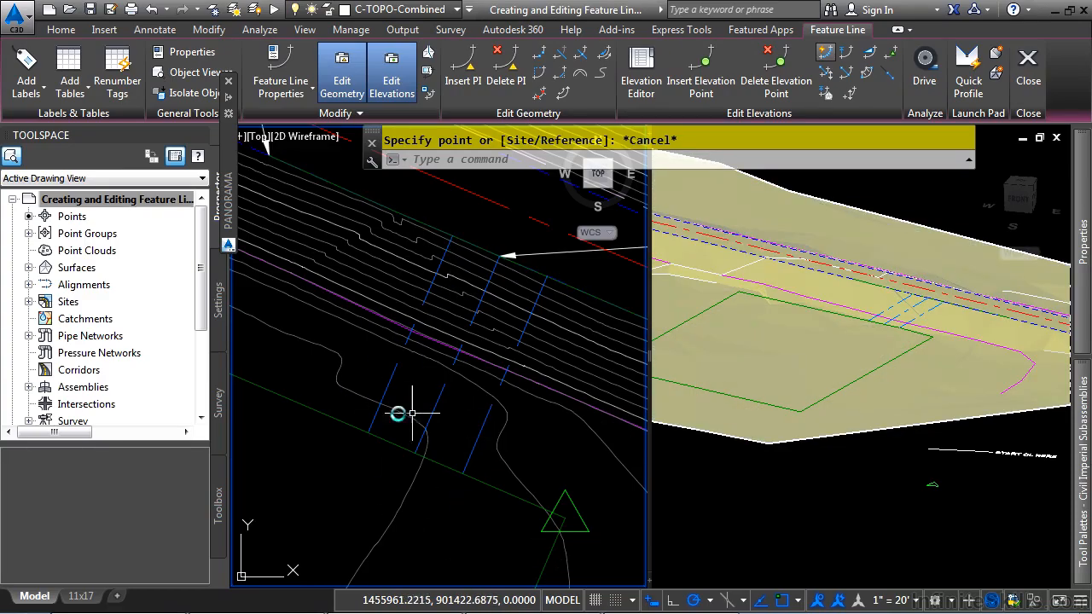
scroll(474, 260, "up", 3)
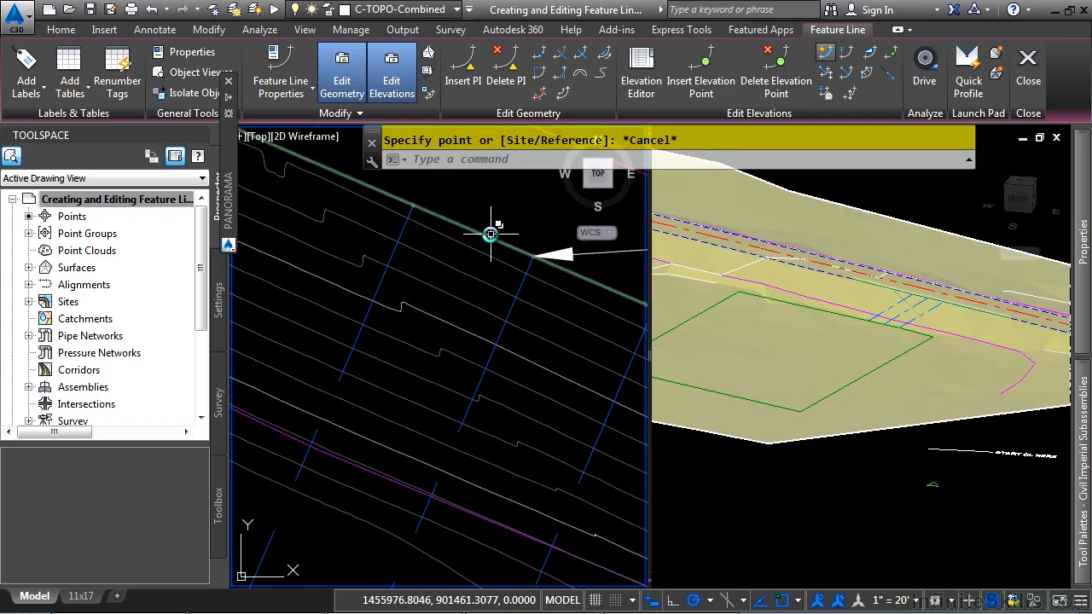
left_click(539, 53)
left_click(502, 248)
left_click(556, 287)
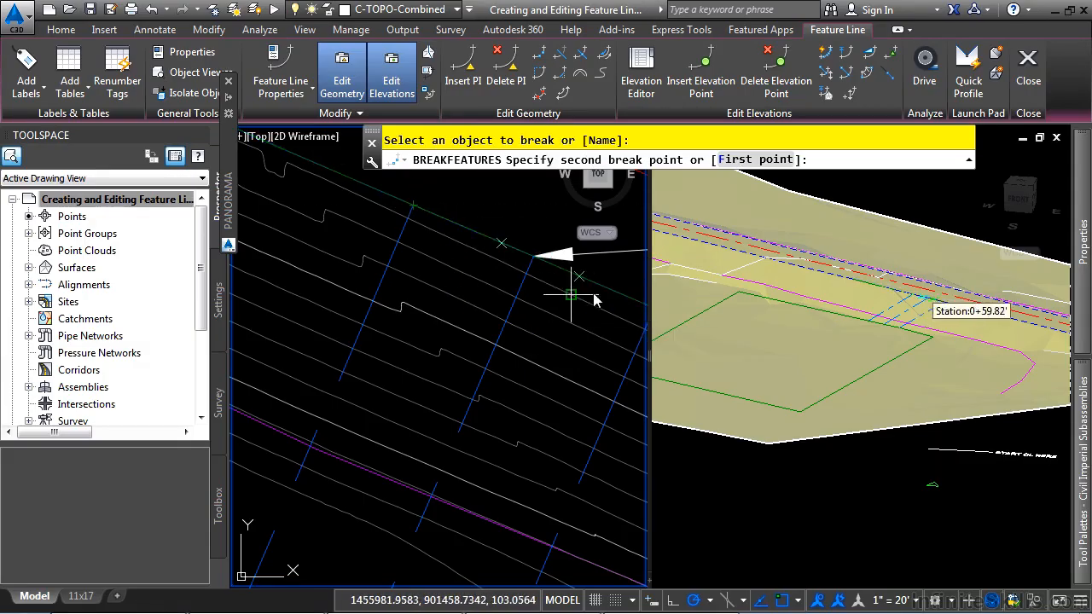
middle_click_drag(572, 295, 495, 275)
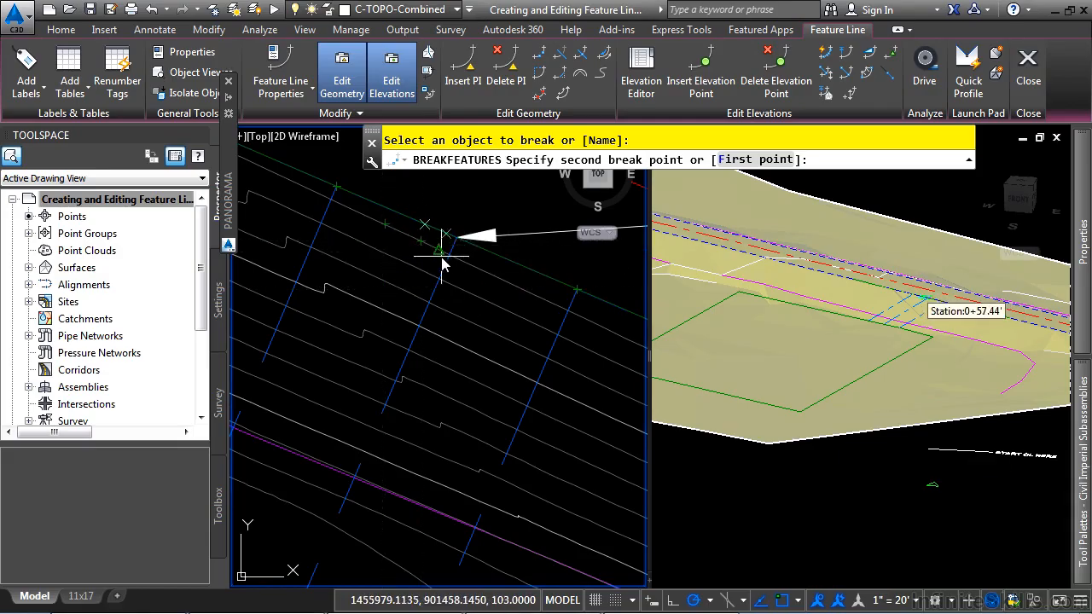
left_click(756, 160)
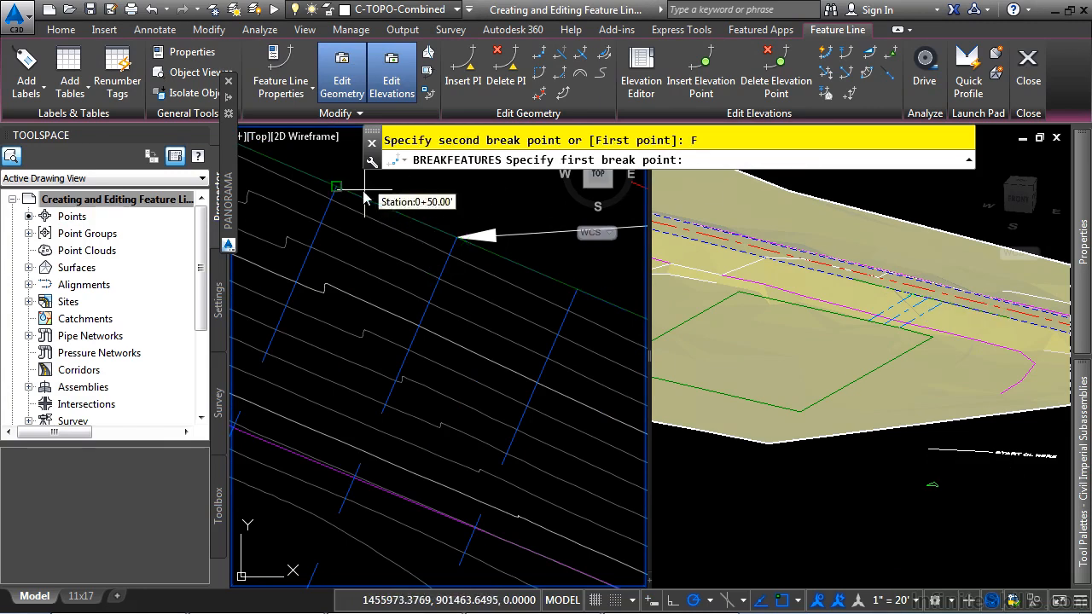
left_click(350, 196)
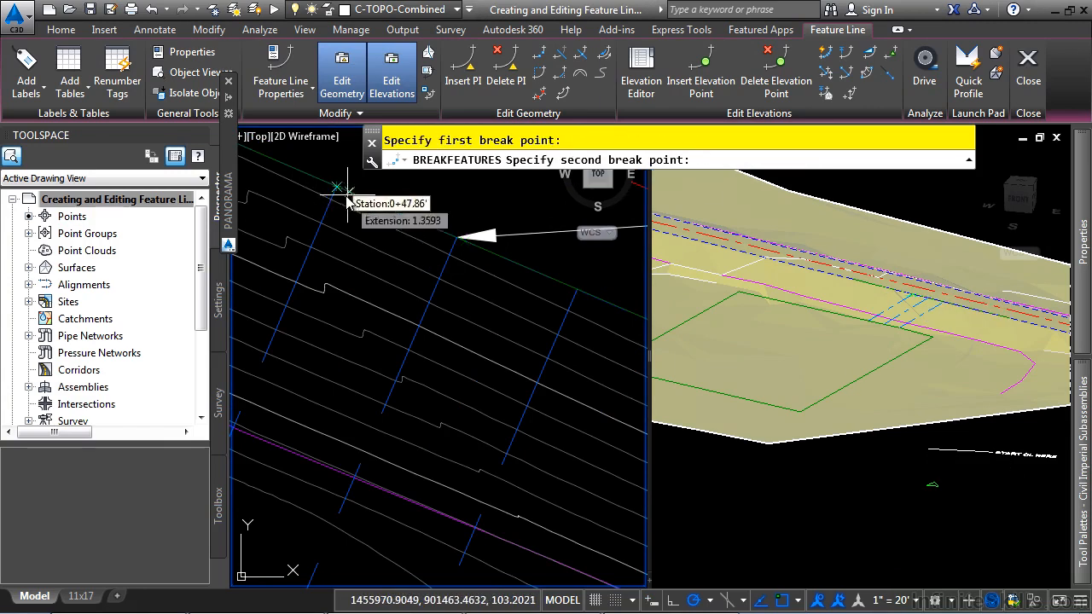
key("Escape")
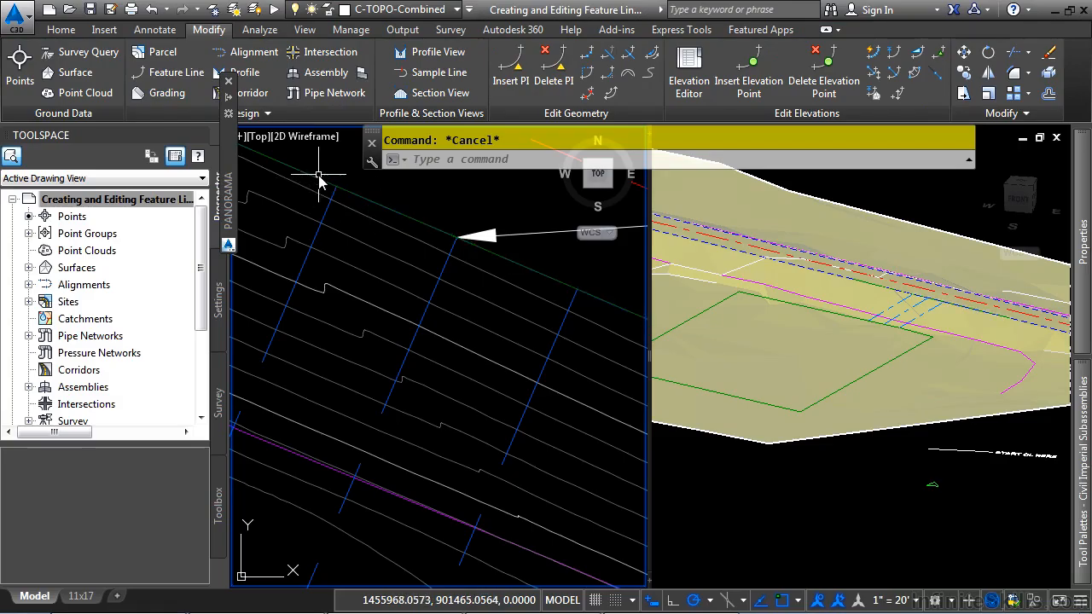
Break the road edge feature line at a single point, the north endpoint of the drive's east edge.
middle_click_drag(540, 342, 453, 327)
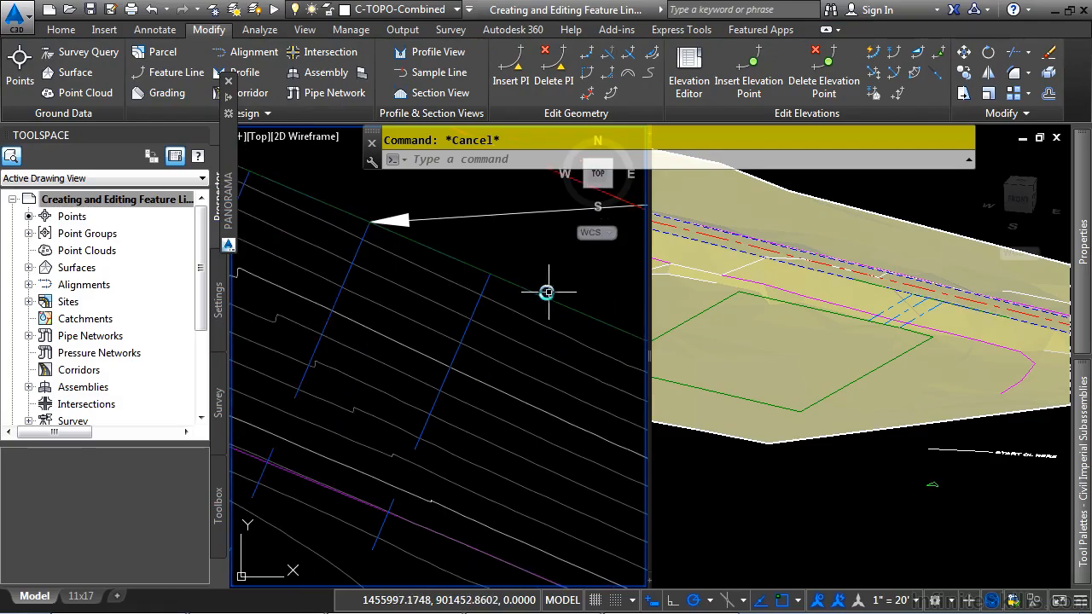
left_click(586, 57)
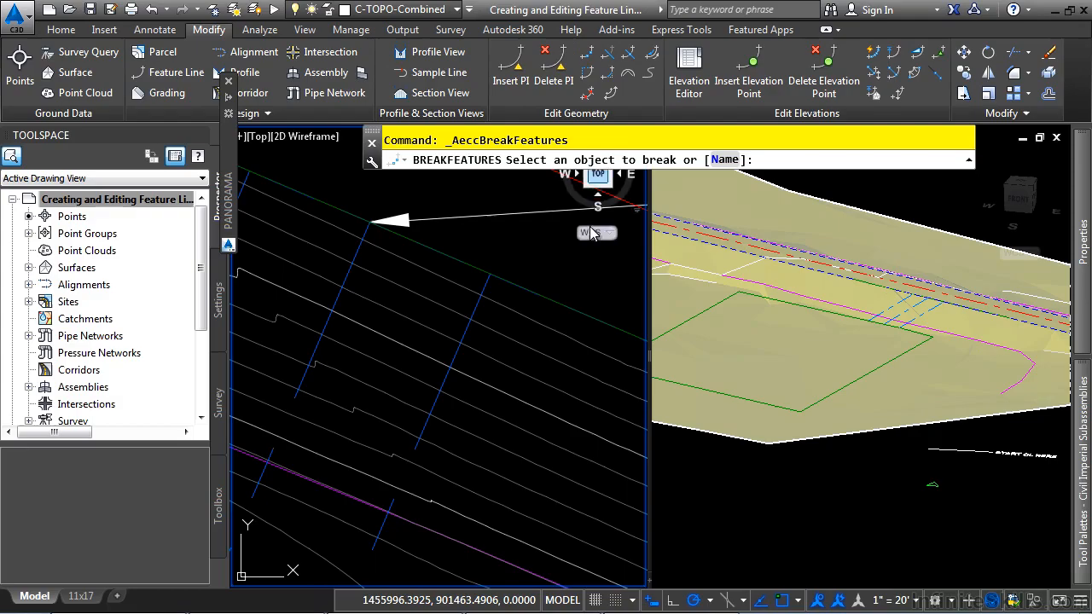
left_click(555, 309)
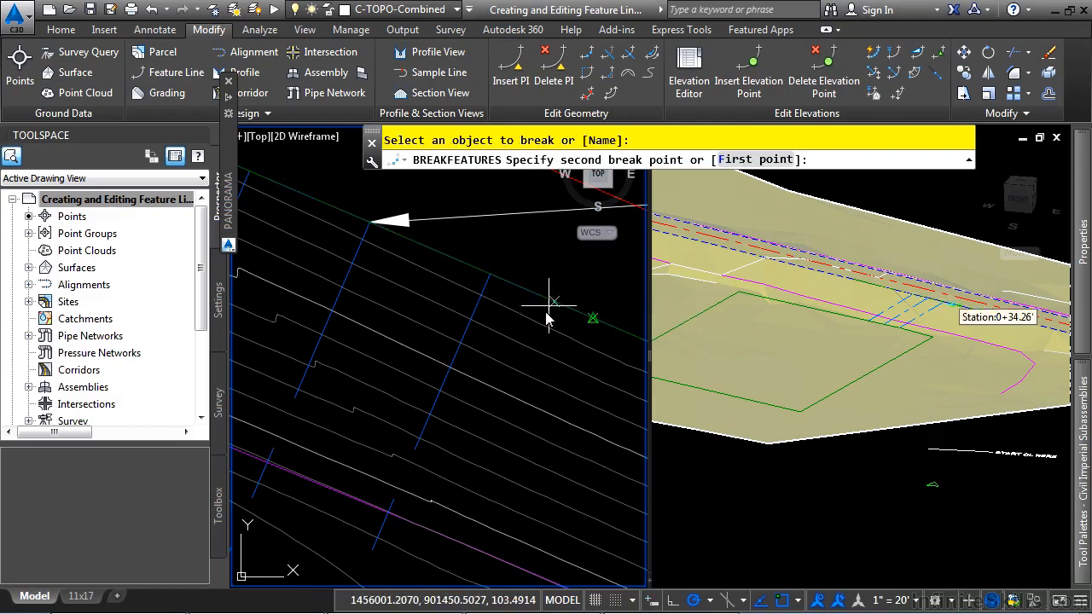
left_click(750, 160)
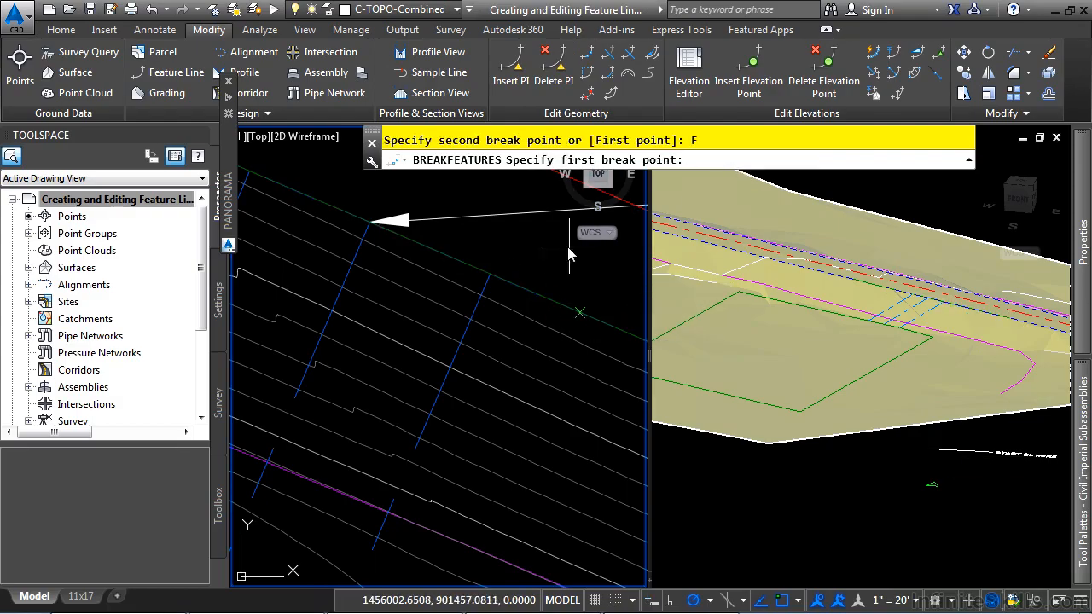
left_click(489, 274)
left_click(489, 275)
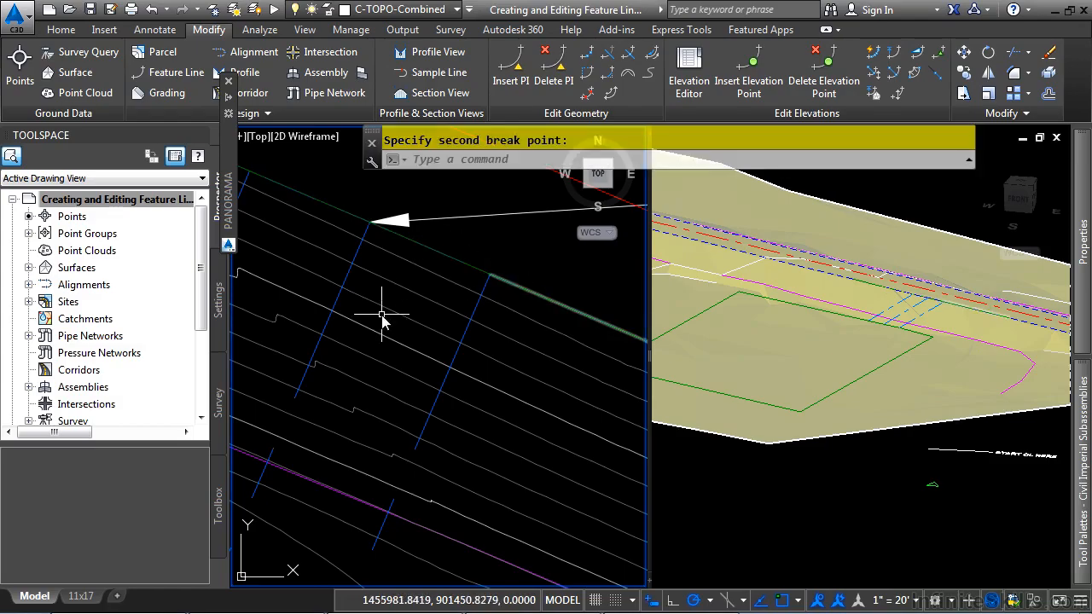
key("Escape")
Stretch the north endpoint of the drive's east edge feature line onto the endpoint of the broken road edge line.
scroll(444, 315, "down", 2)
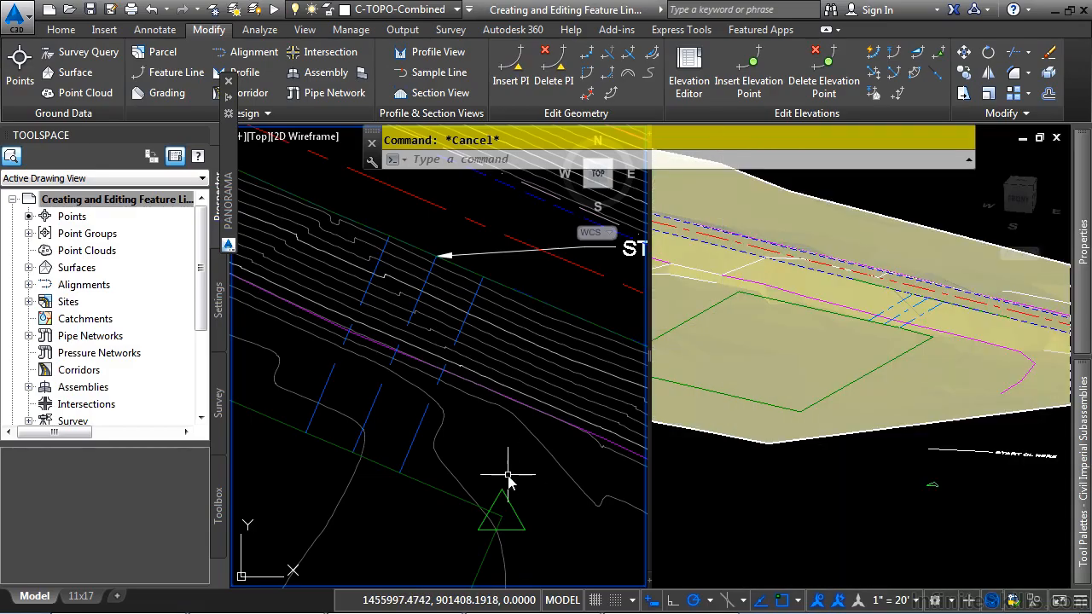
scroll(483, 282, "up", 2)
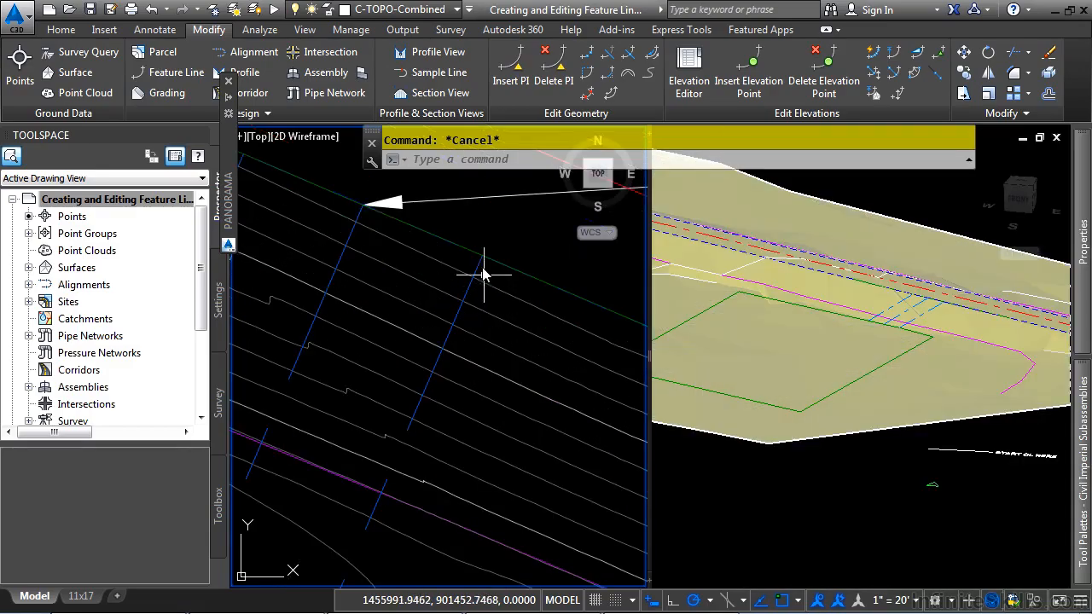
left_click(480, 271)
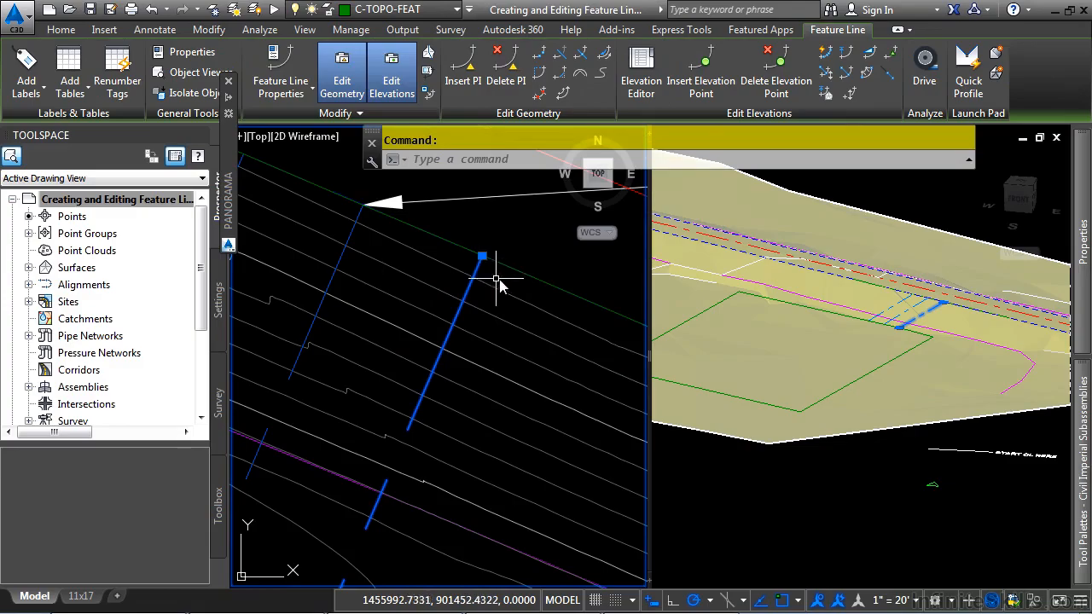
scroll(492, 282, "up", 2)
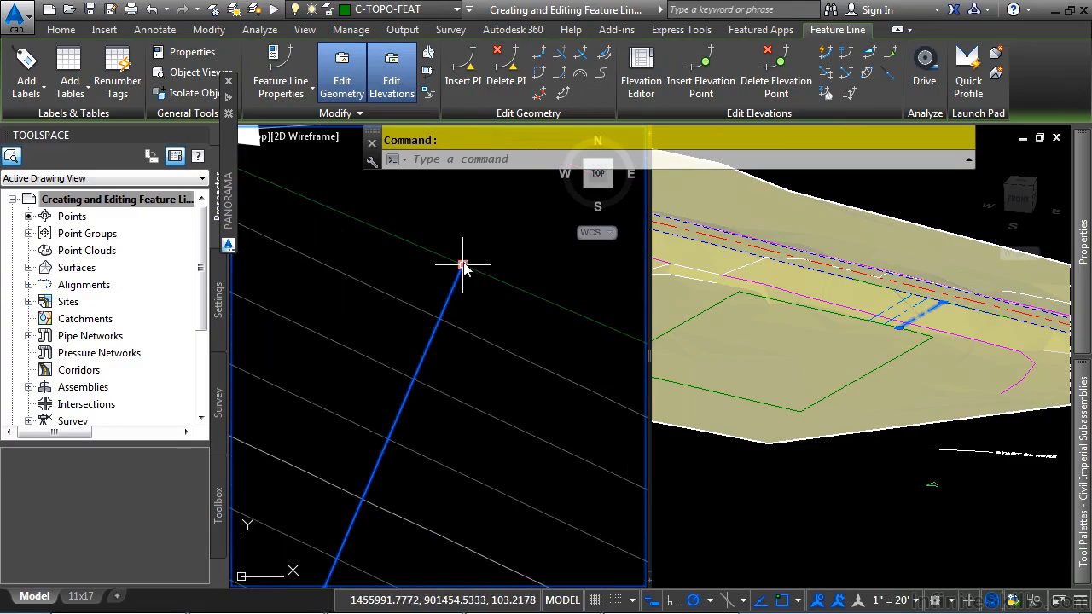
left_click(462, 265)
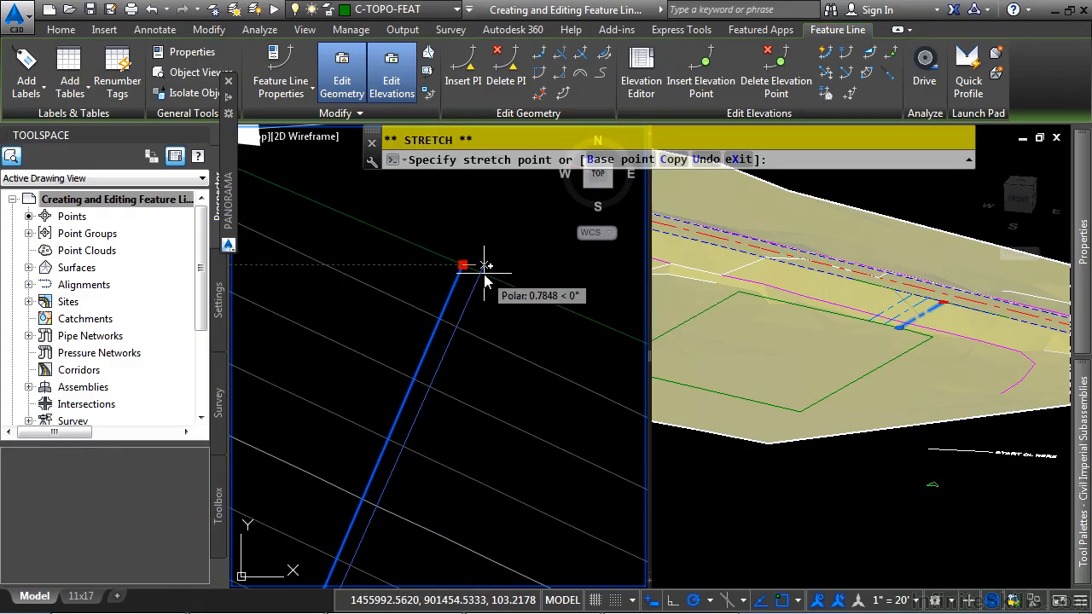
right_click(484, 282, "shift")
left_click(551, 317)
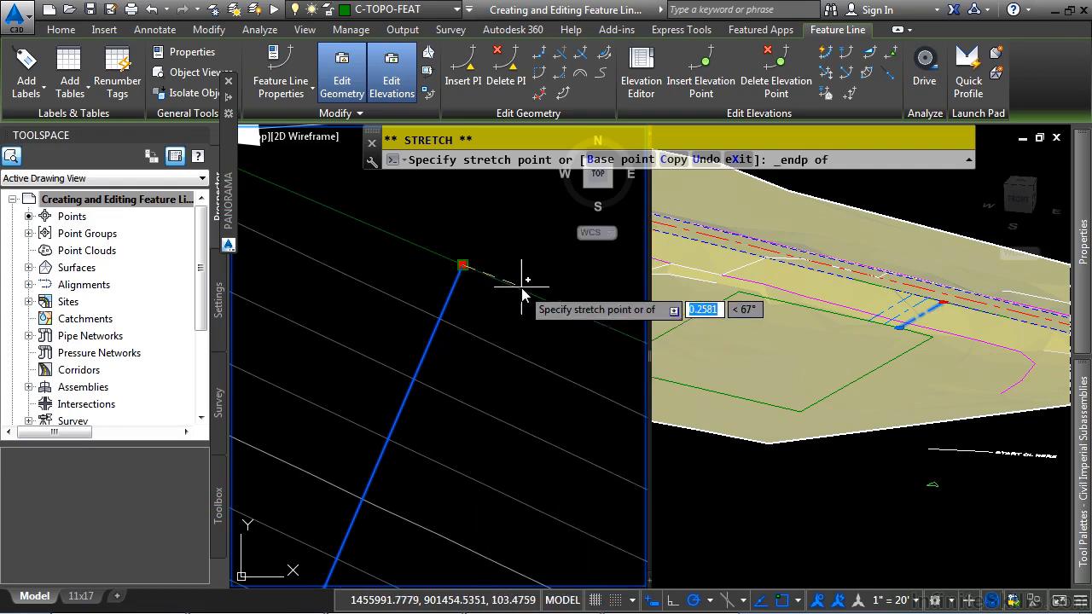
left_click(522, 288)
Stretch the north endpoint of the drive's west edge feature line onto the endpoint of the broken road edge line.
scroll(465, 313, "down", 4)
middle_click_drag(359, 320, 556, 403)
left_click(411, 300)
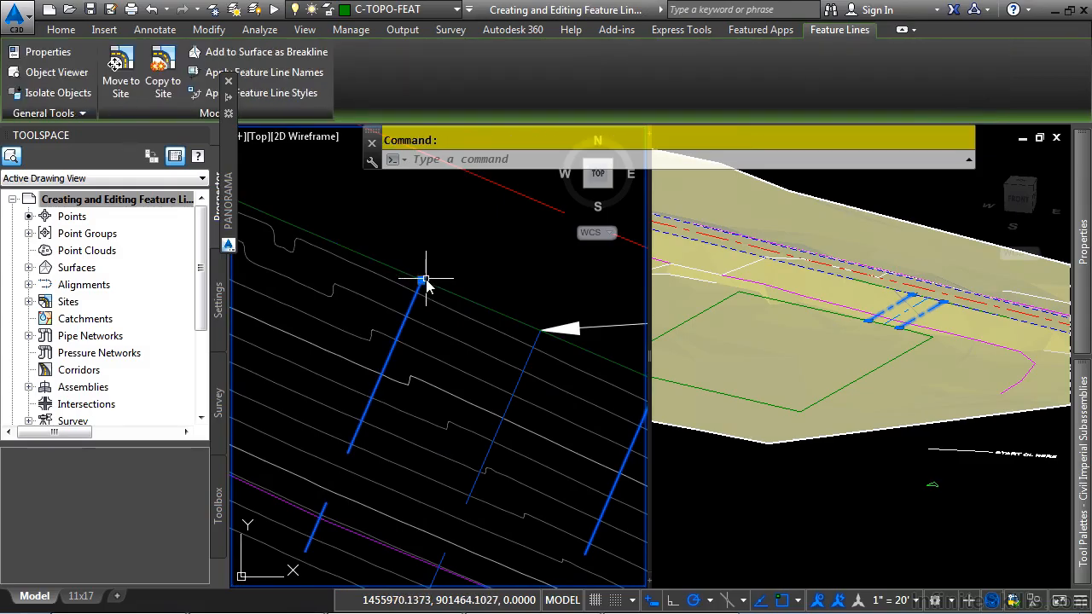
left_click(421, 280)
right_click(474, 264, "shift")
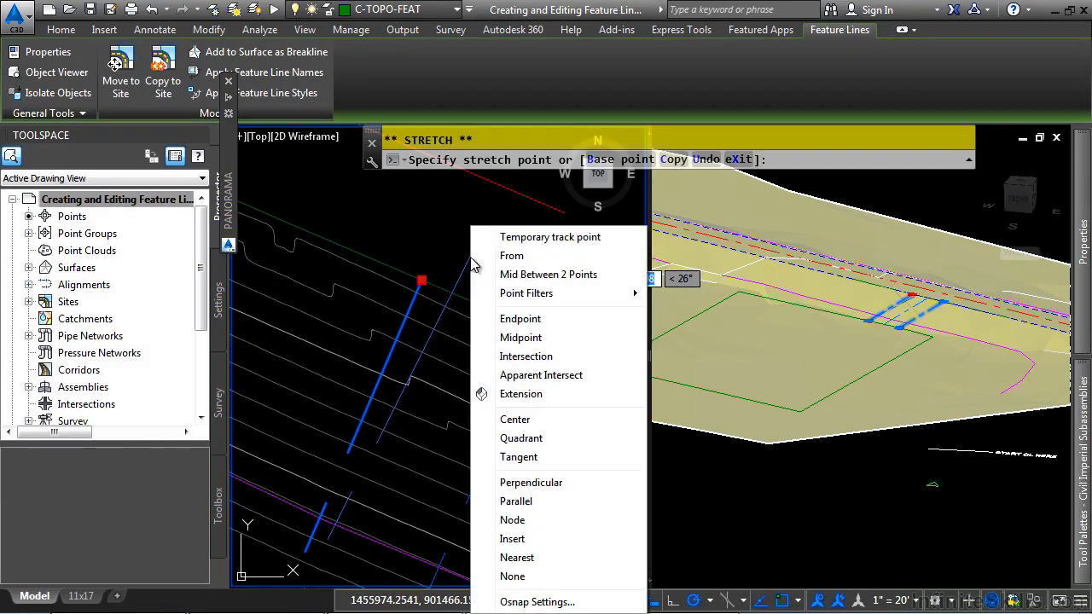
left_click(522, 319)
left_click(399, 240)
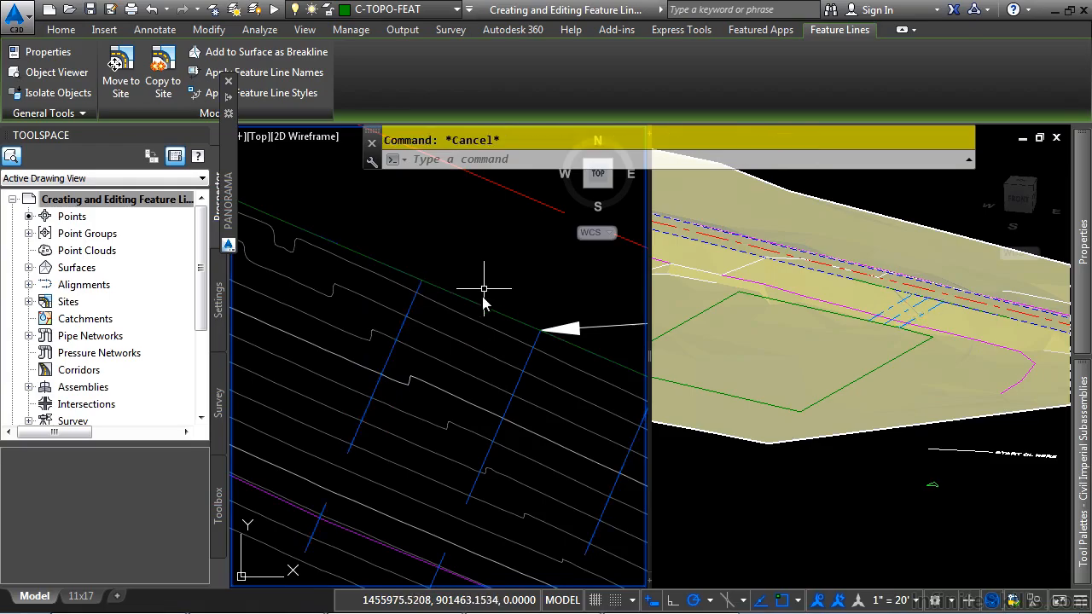
key("Escape")
Join the road edge feature line east of the drive with the drive's east edge feature line.
scroll(549, 434, "down", 3)
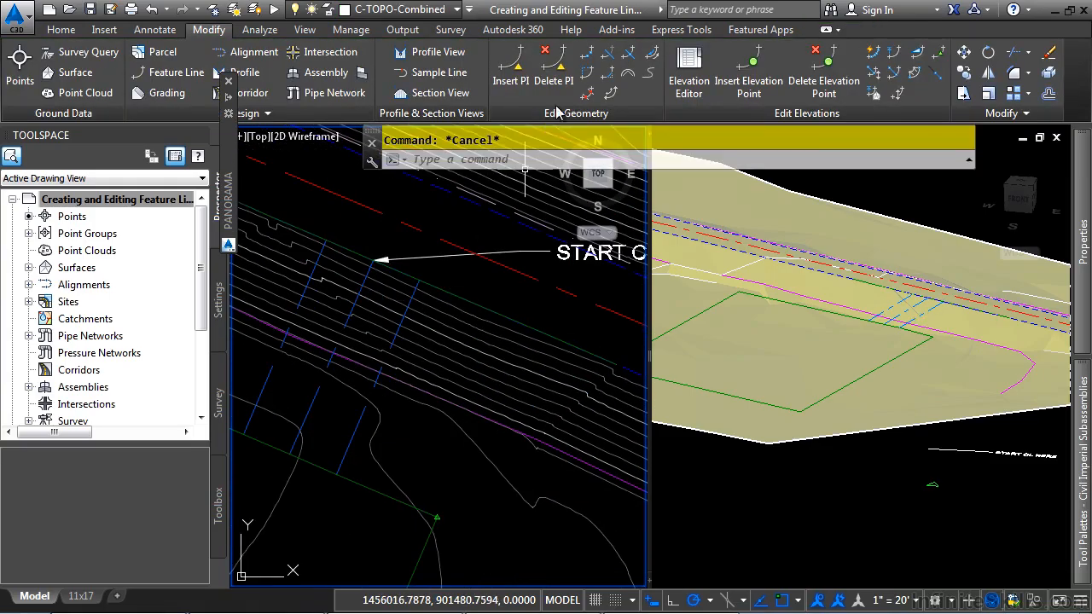
left_click(623, 56)
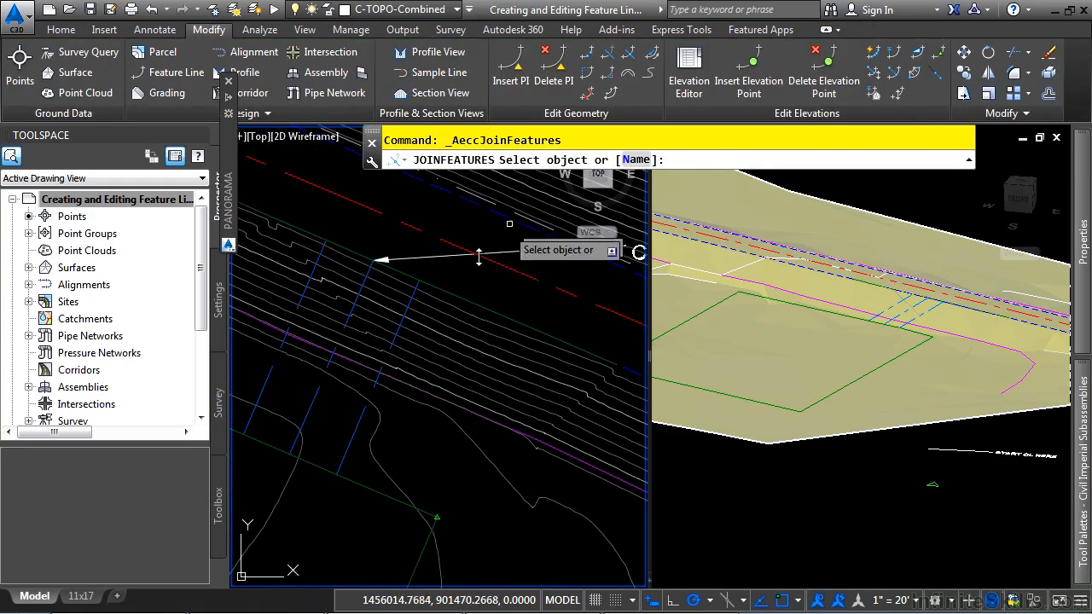
left_click(453, 295)
left_click(505, 335)
left_click(410, 304)
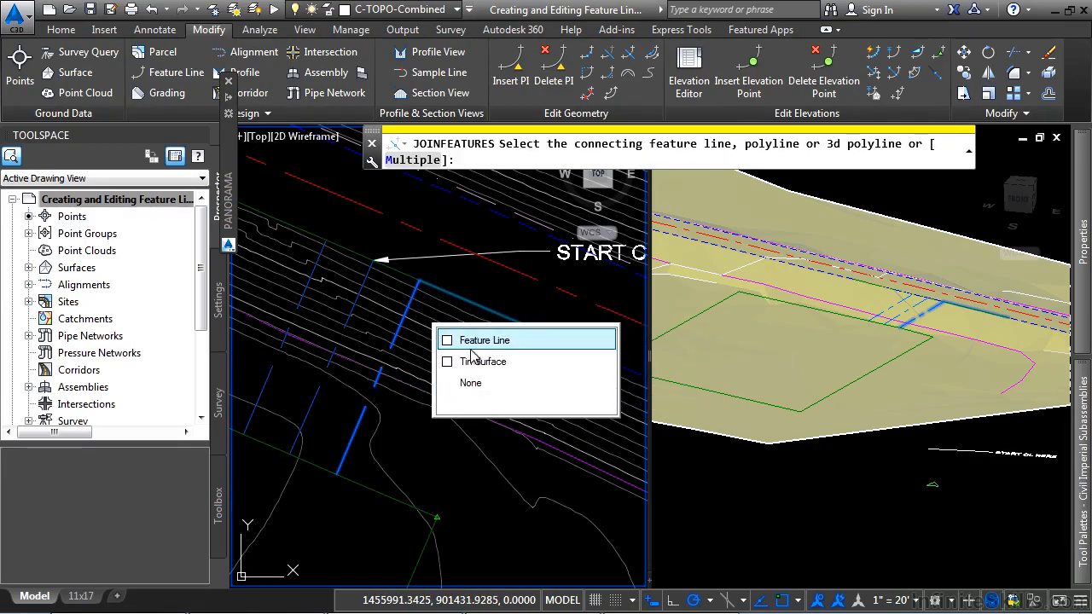
left_click(480, 341)
Join the parking lot outline, the drive's west edge and the road edge line west of the drive to the same feature line.
scroll(293, 522, "down", 2)
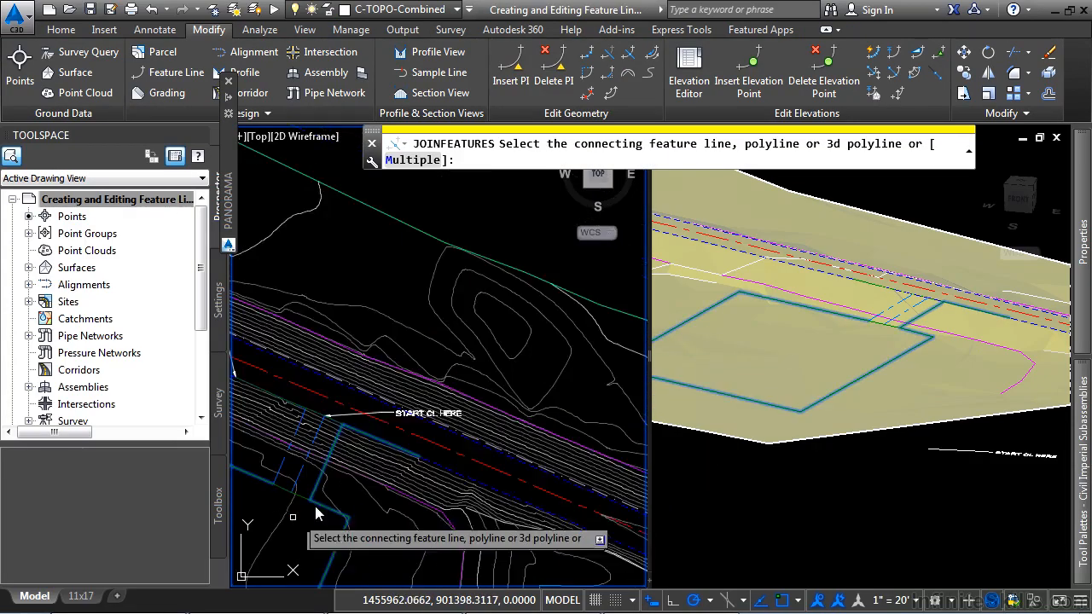
scroll(294, 518, "down", 2)
middle_click_drag(307, 510, 503, 411)
left_click(465, 371)
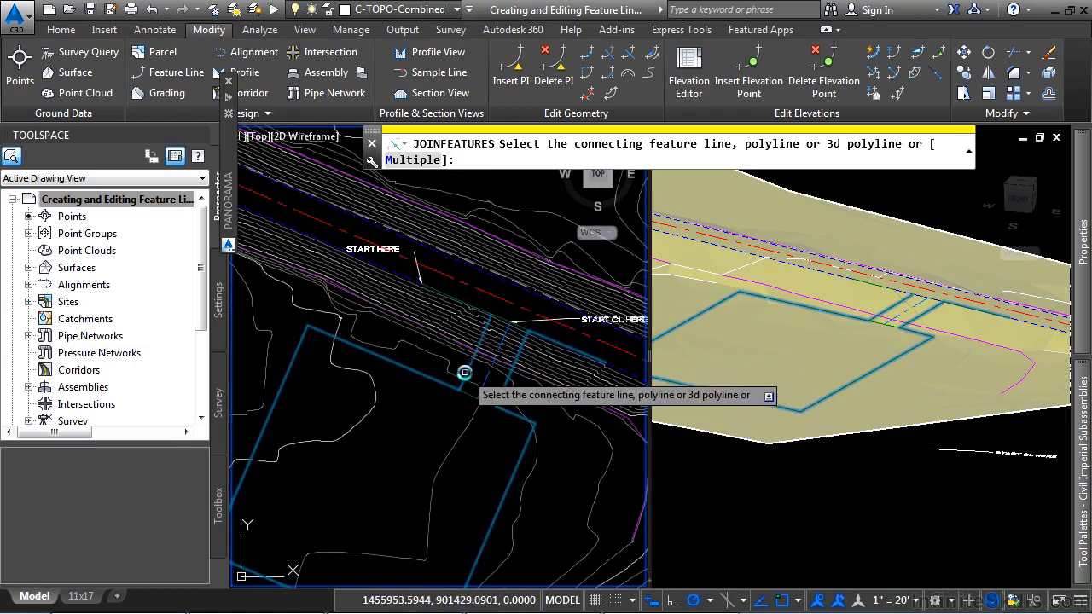
scroll(476, 309, "up", 2)
left_click(498, 312)
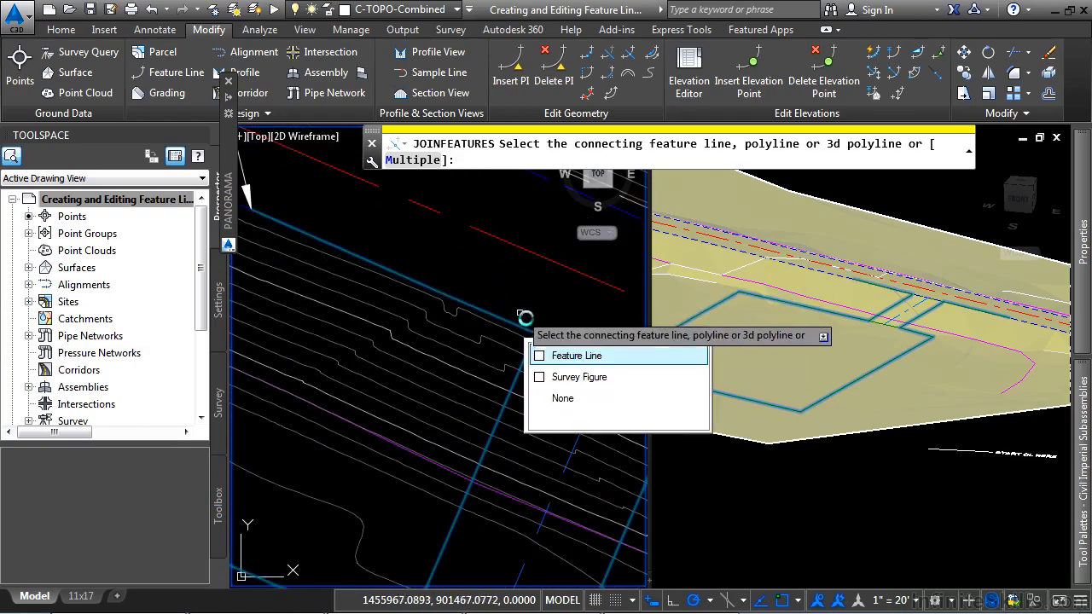
left_click(541, 356)
scroll(478, 381, "down", 2)
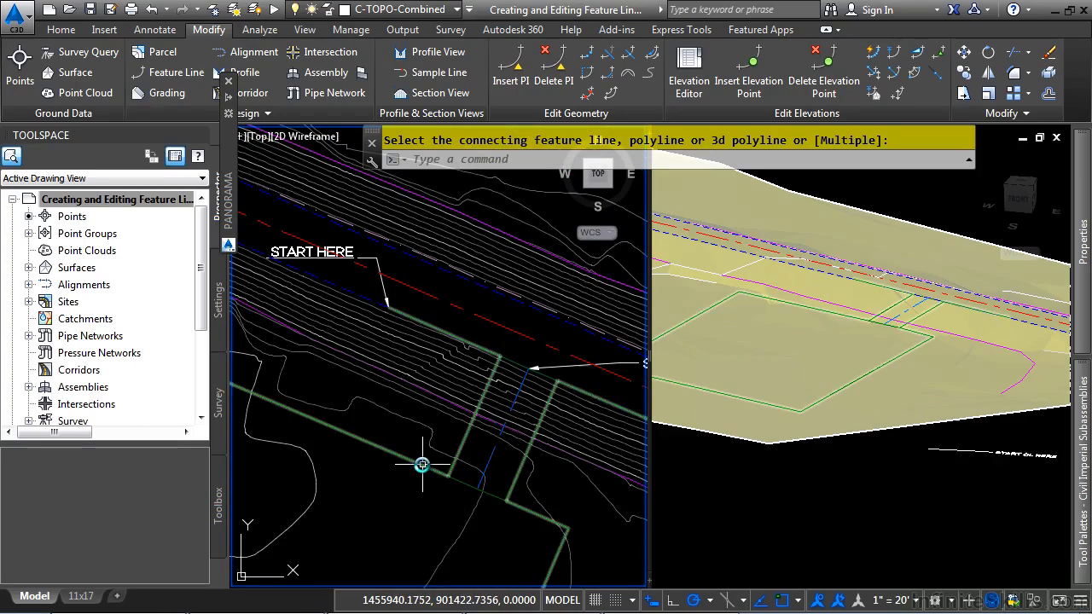
Fillet the corners of the parking lot outline on the joined feature line with a 20 ft radius.
scroll(422, 465, "down", 3)
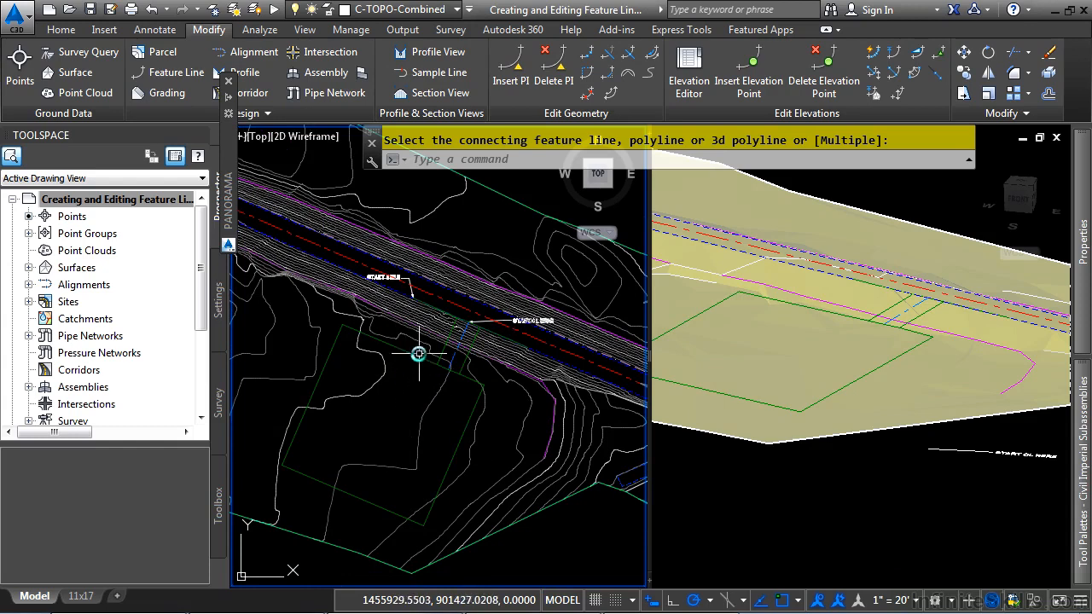
left_click(611, 75)
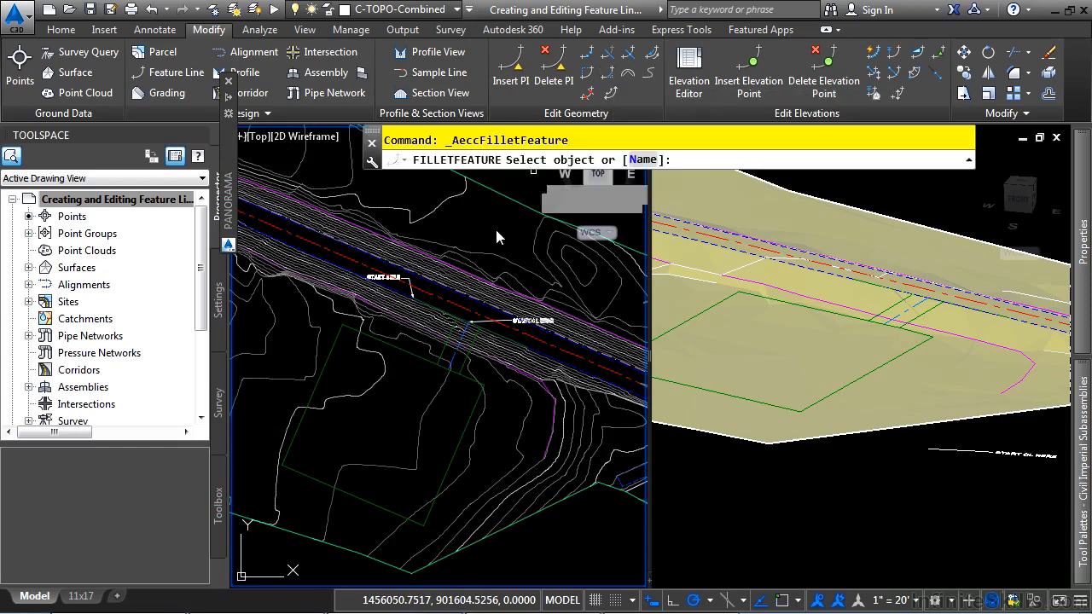
left_click(436, 359)
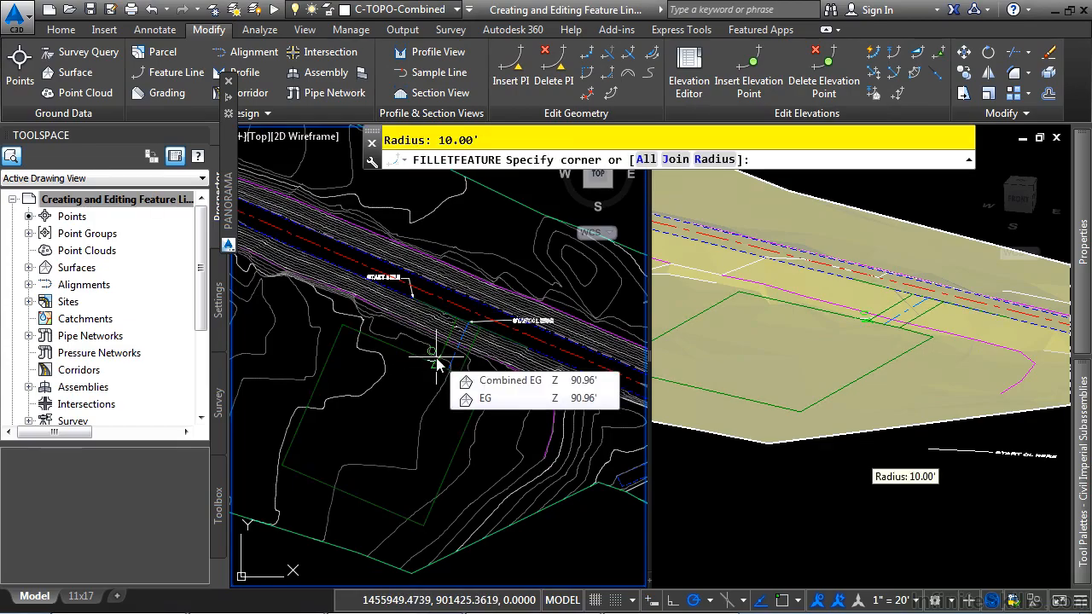
left_click(715, 160)
type("20")
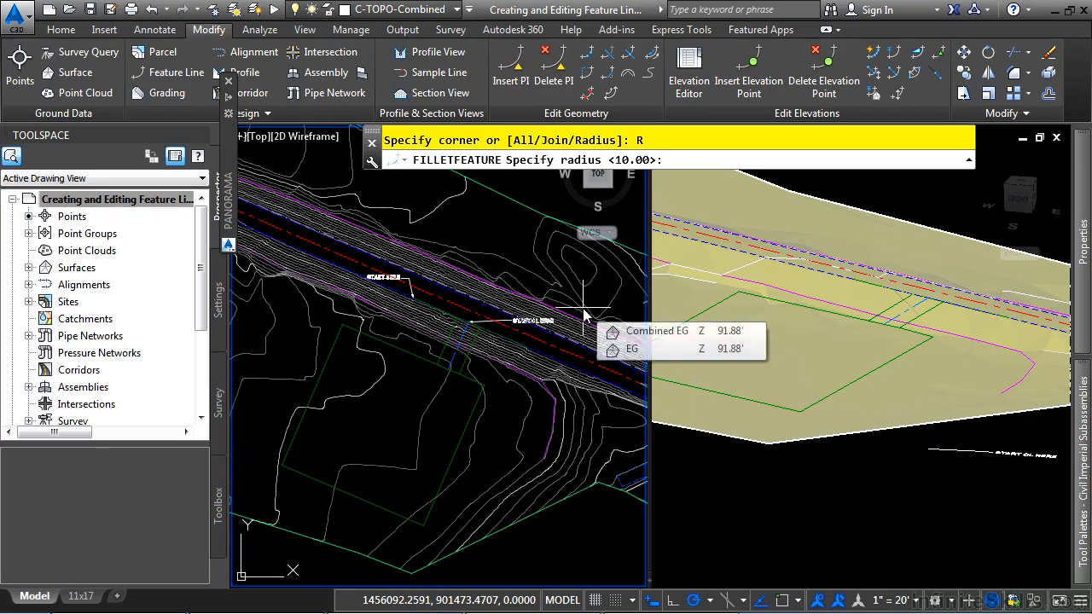
key("Return")
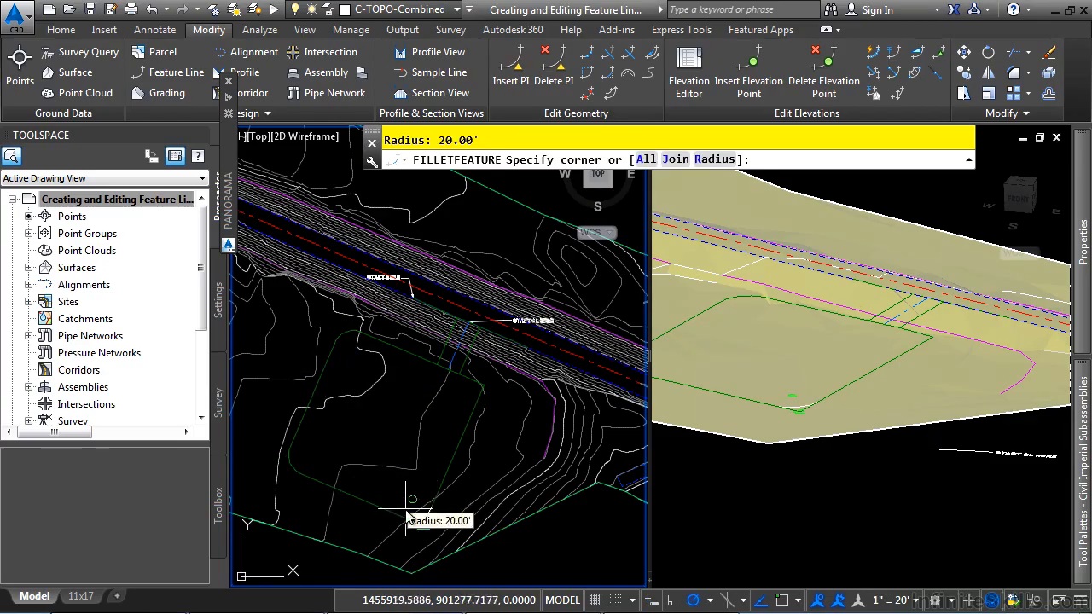
scroll(390, 517, "up", 3)
middle_click_drag(523, 260, 447, 427)
scroll(446, 427, "up", 2)
left_click(492, 390)
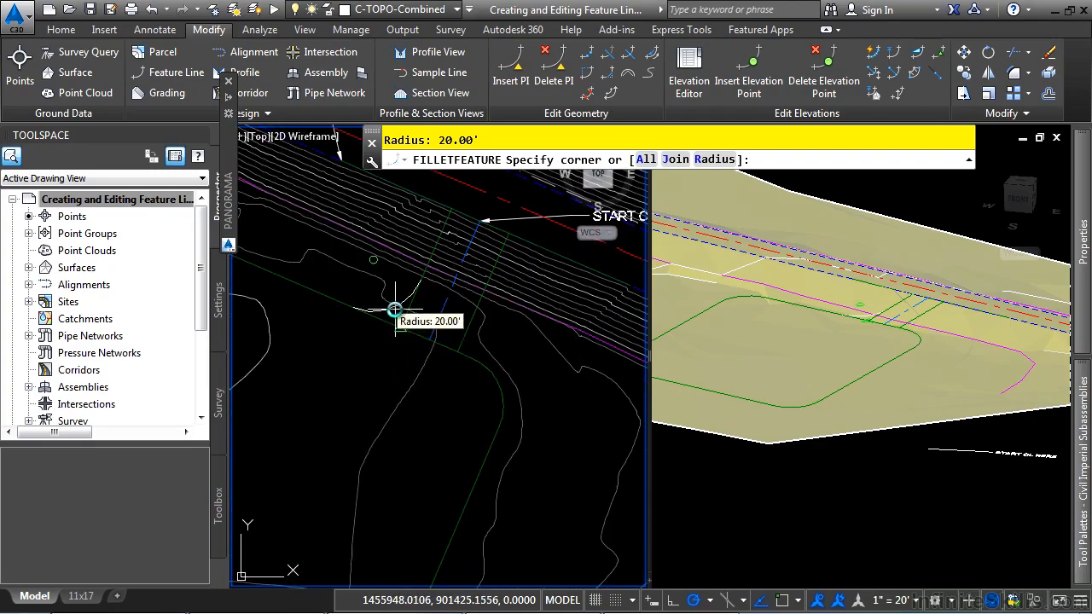
Fillet the two corners where the drive meets the parking lot with a 15 ft radius.
left_click(726, 159)
key("Return")
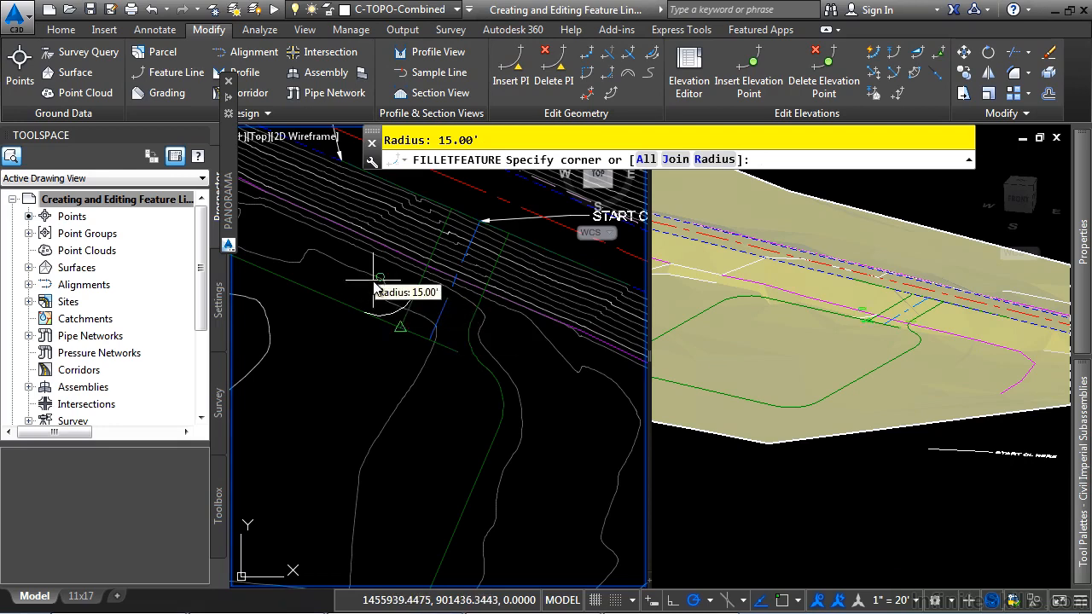
middle_click_drag(378, 287, 367, 396)
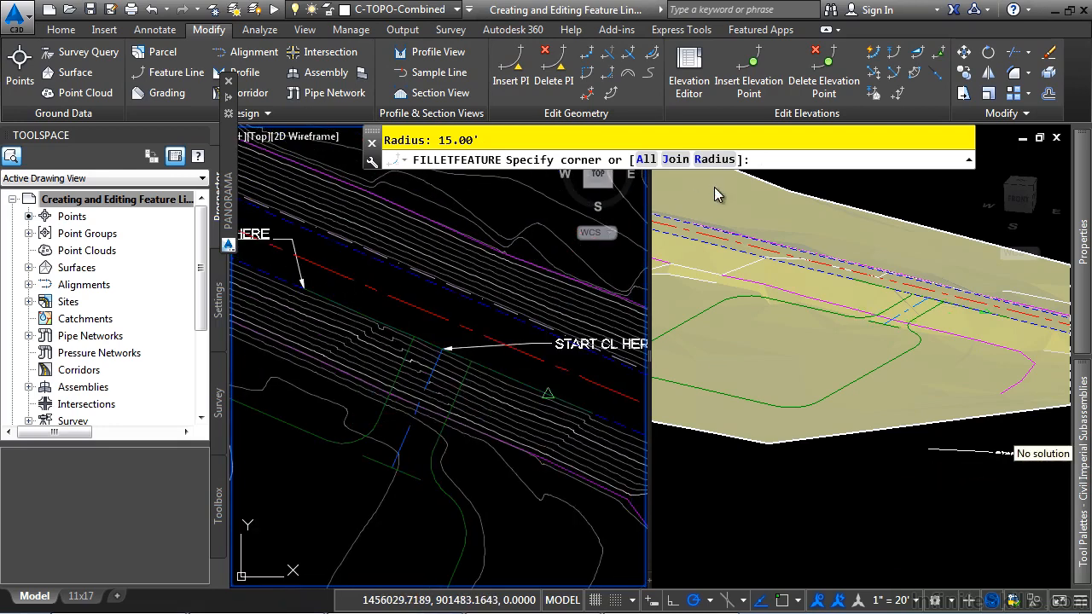
Fillet the two corners where the drive edges meet the road edge with a 25 ft radius.
left_click(715, 160)
type("25")
key("Return")
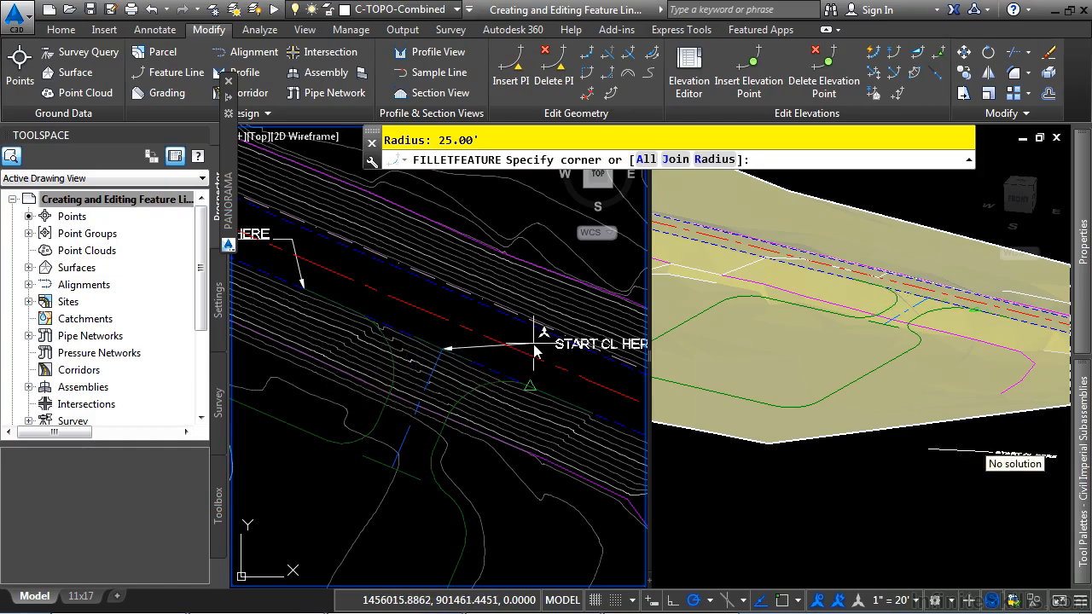
key("Return")
key("Escape")
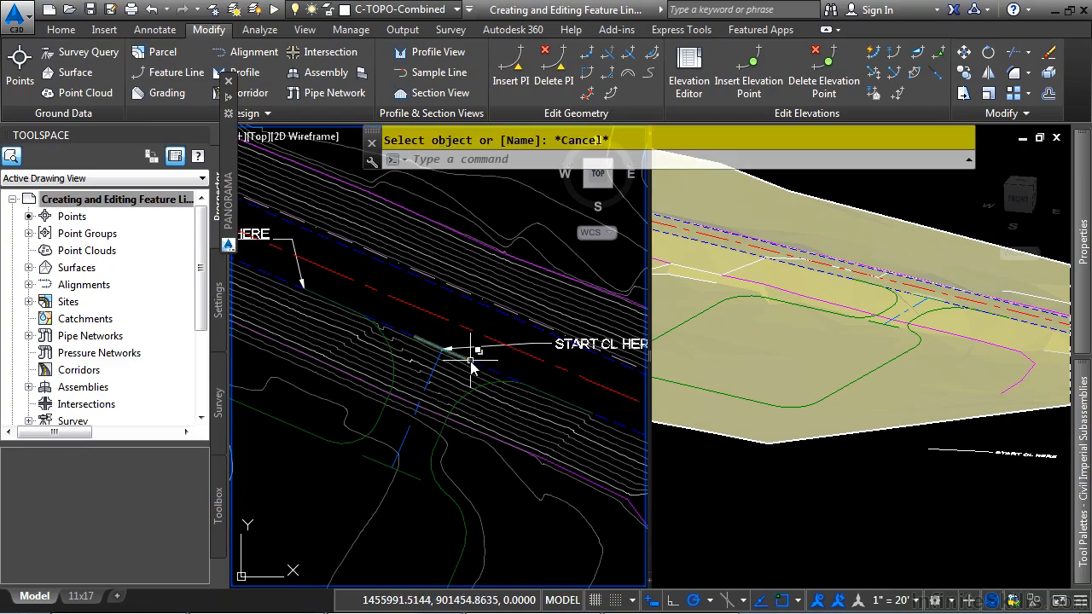
Stretch both ends of the road edge segment across the drive entrance to the endpoints of the adjoining fillet curves.
scroll(471, 363, "up", 3)
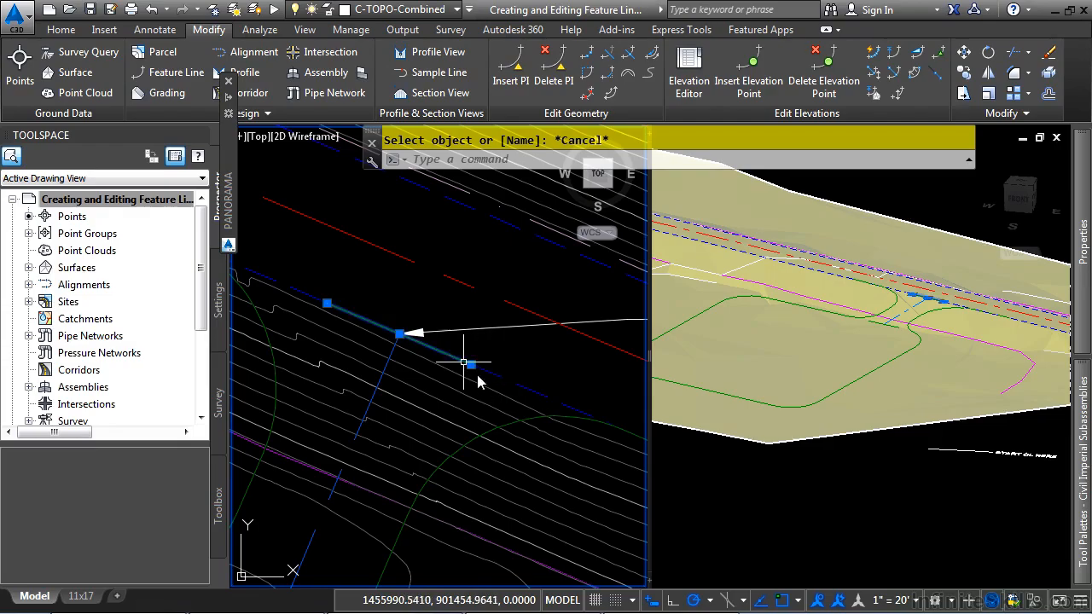
left_click(471, 366)
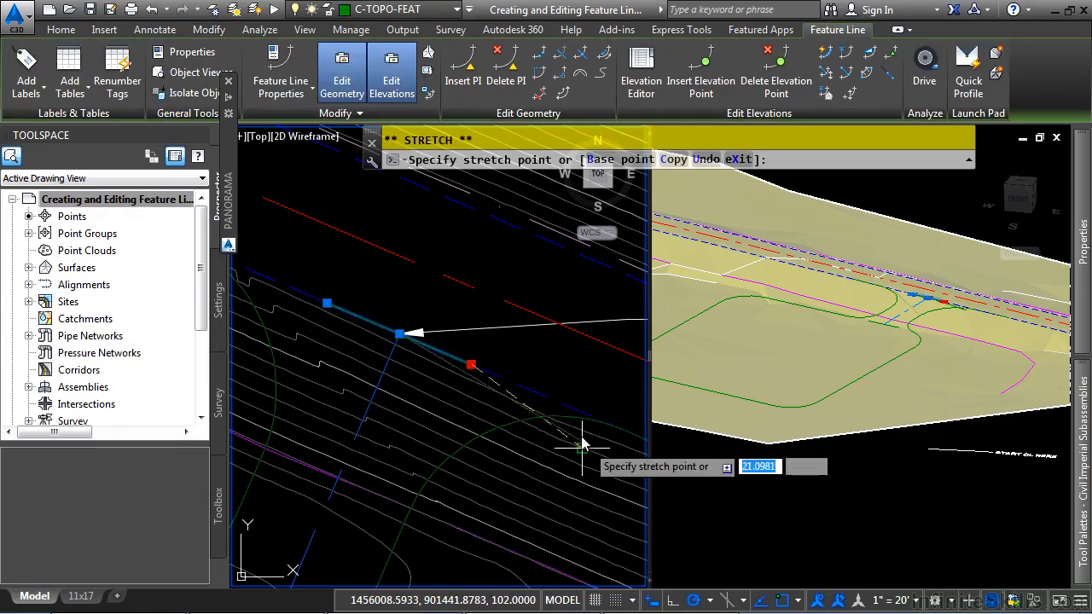
middle_click_drag(585, 447, 515, 394)
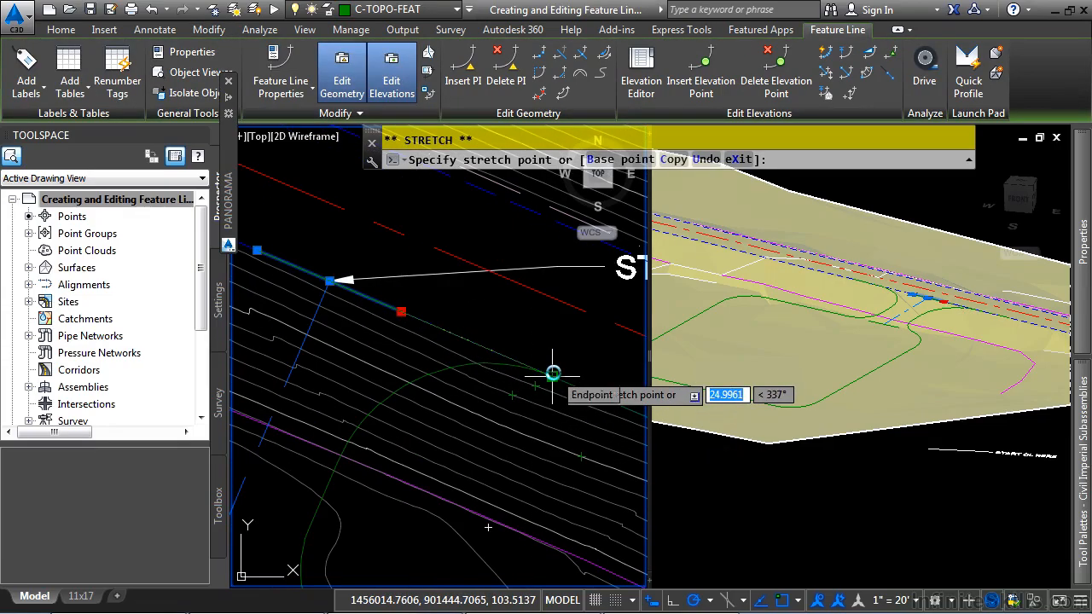
left_click(553, 373)
middle_click_drag(375, 318, 541, 437)
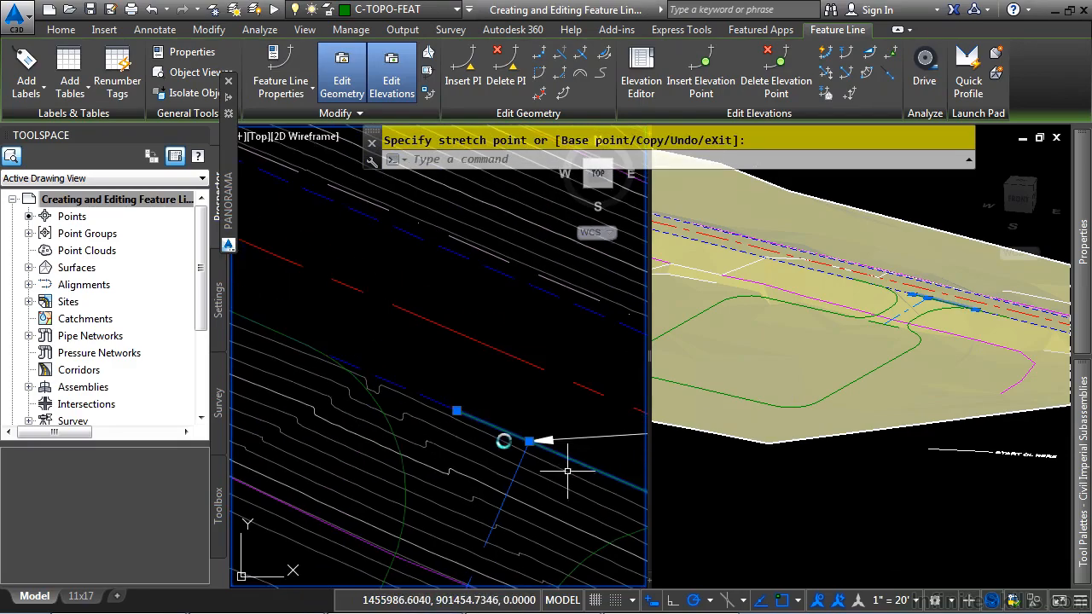
left_click(457, 409)
left_click(308, 346)
Insert elevation points at a 5 ft increment along the road edge segment across the drive entrance.
scroll(457, 397, "down", 4)
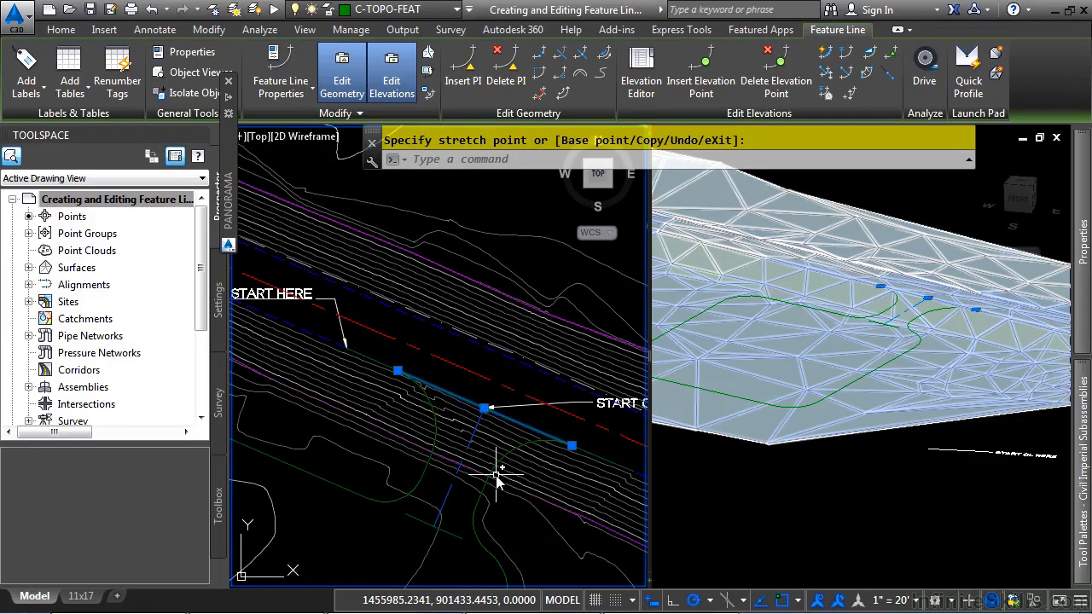
middle_click_drag(505, 448, 451, 393)
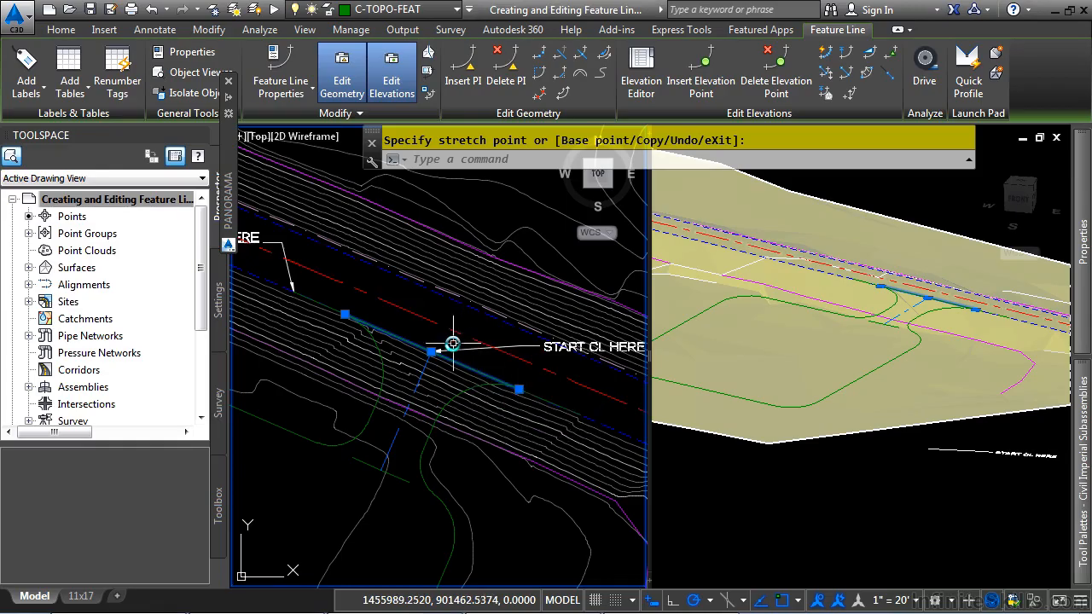
left_click(519, 389)
left_click(707, 92)
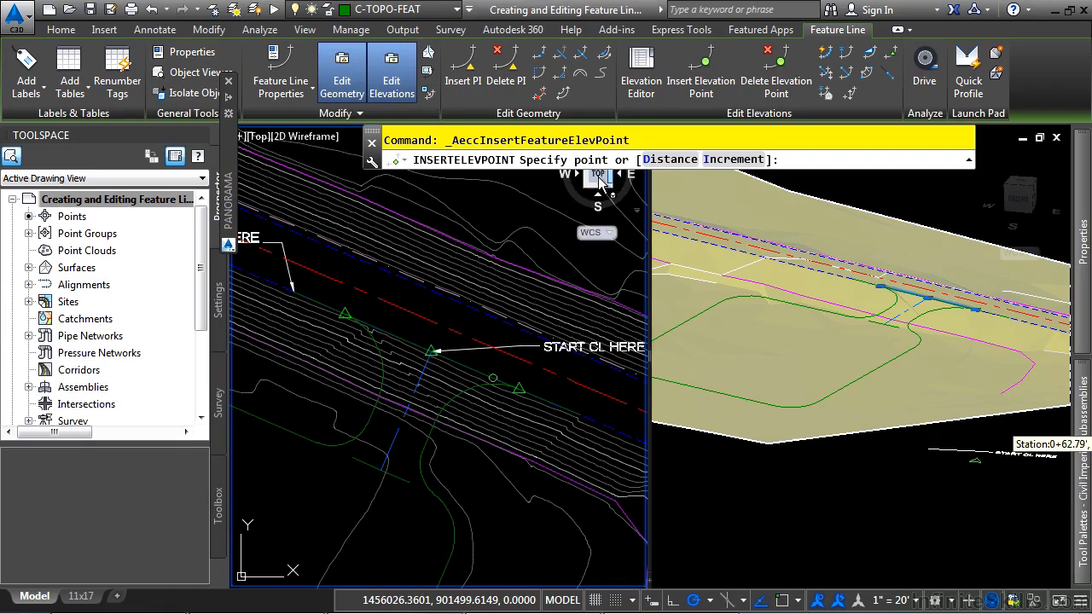
left_click(735, 162)
type("5")
key("Return")
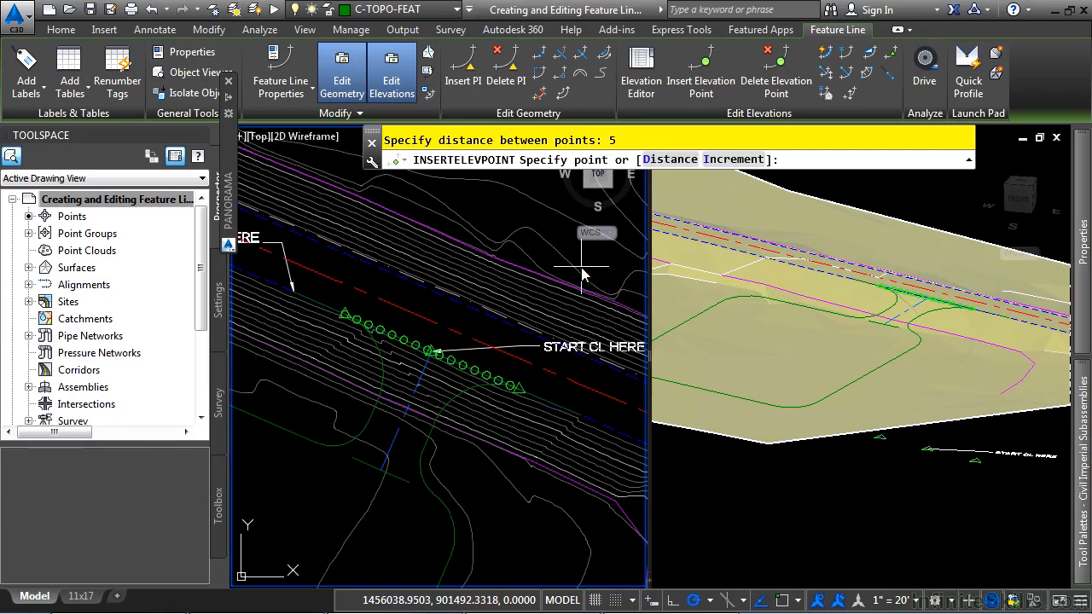
key("Escape")
Stretch both ends of the lot edge segment between the drive edges to the endpoints of the adjoining fillet curves.
middle_click_drag(370, 482, 439, 427)
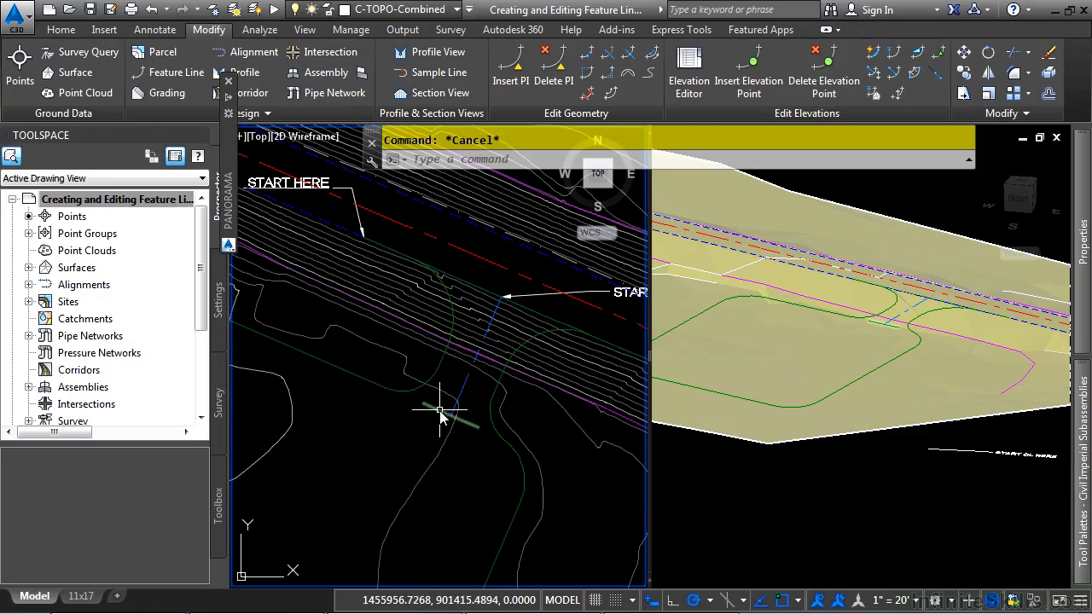
left_click(440, 414)
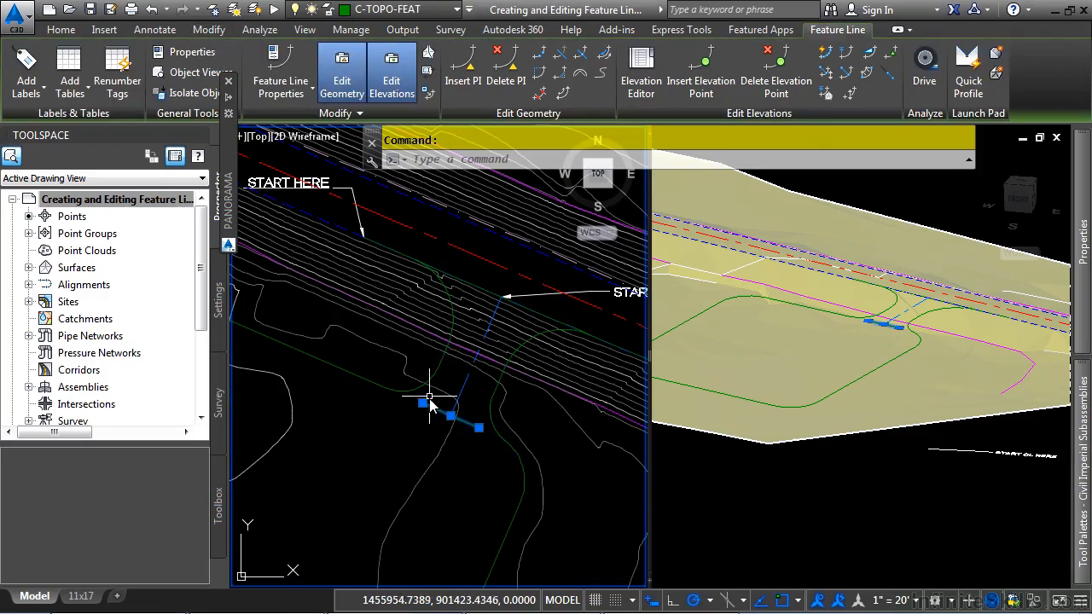
left_click(422, 403)
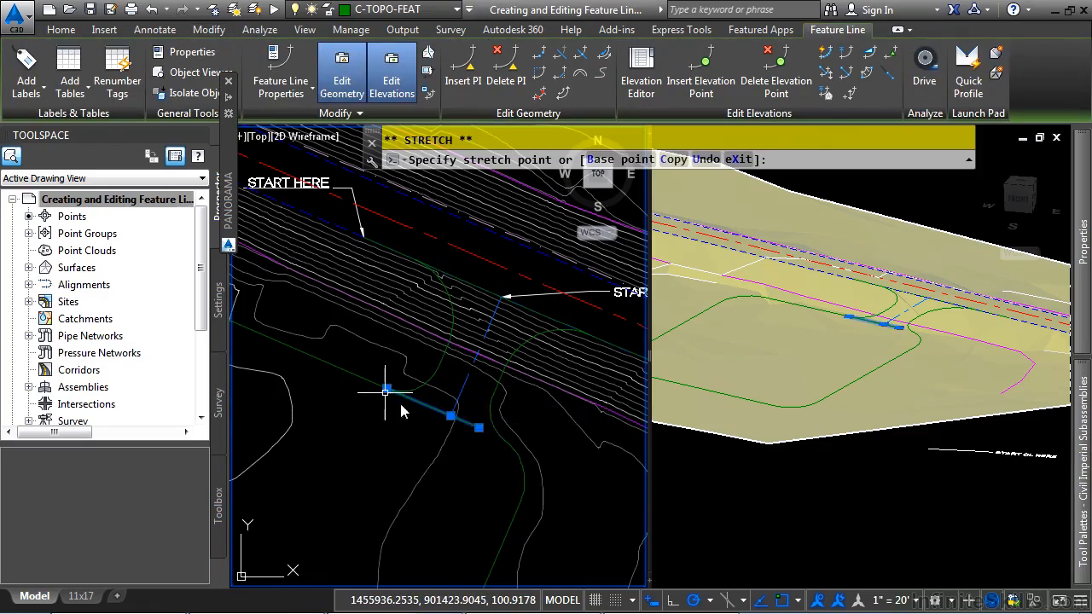
left_click(387, 390)
left_click(479, 427)
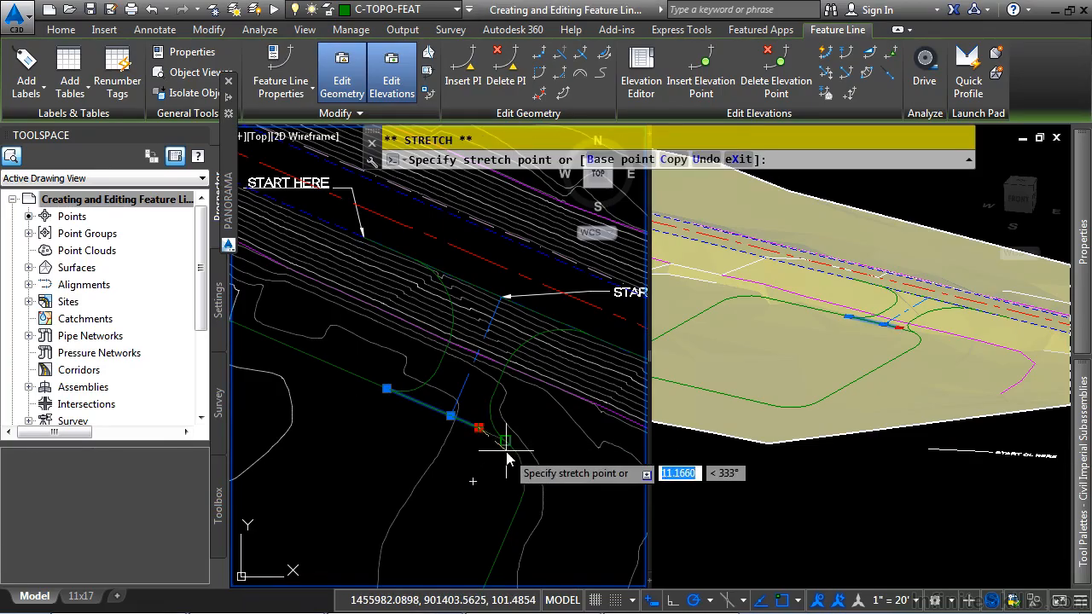
left_click(506, 452)
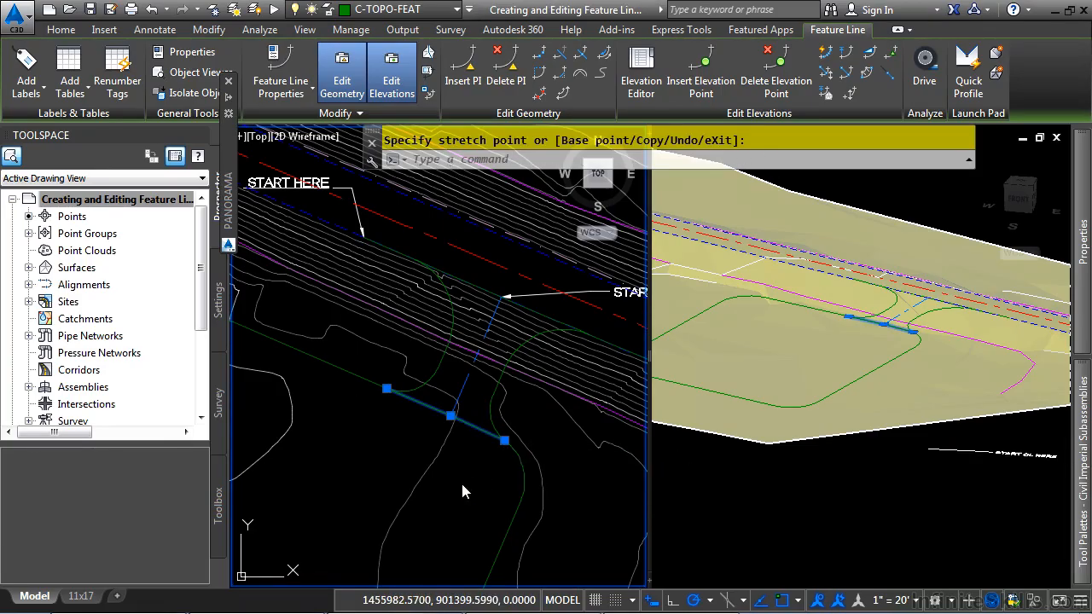
Insert elevation points at a 5 ft increment along the lot edge segment at the foot of the drive.
left_click(701, 72)
left_click(740, 162)
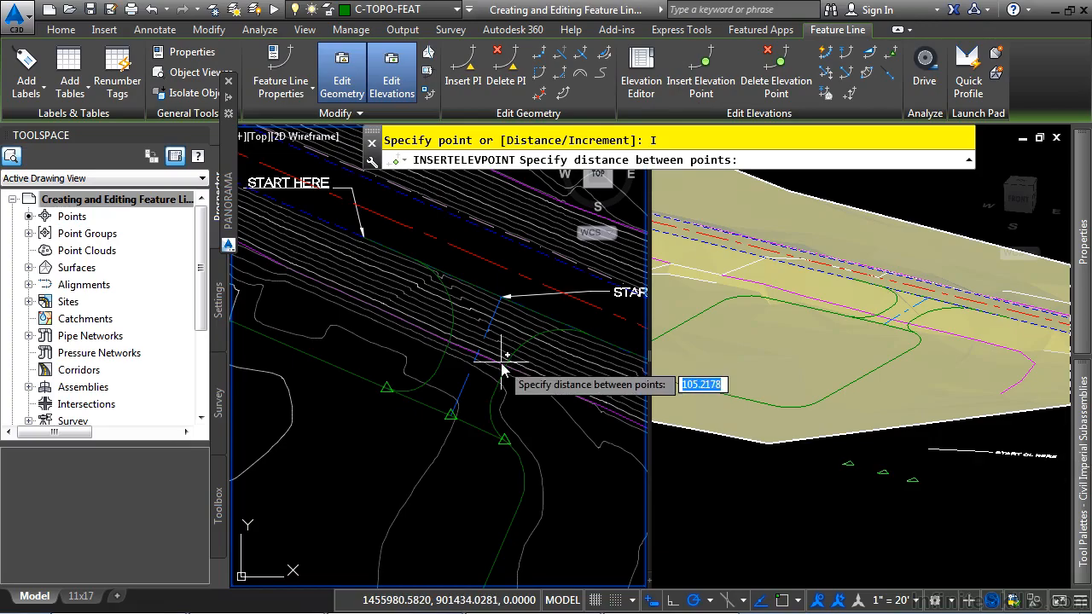
key("Return")
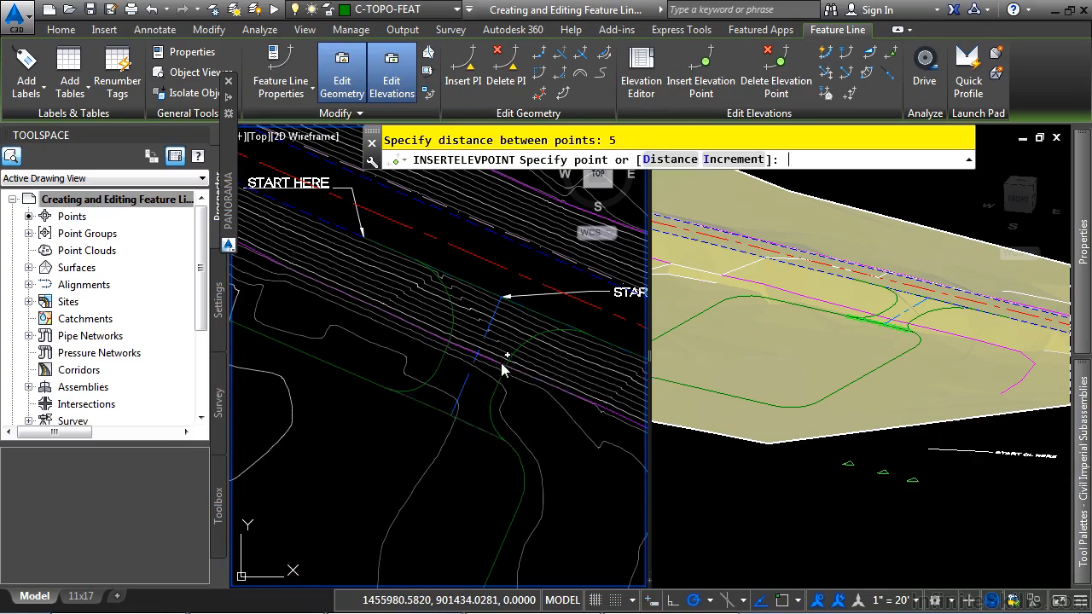
key("Return")
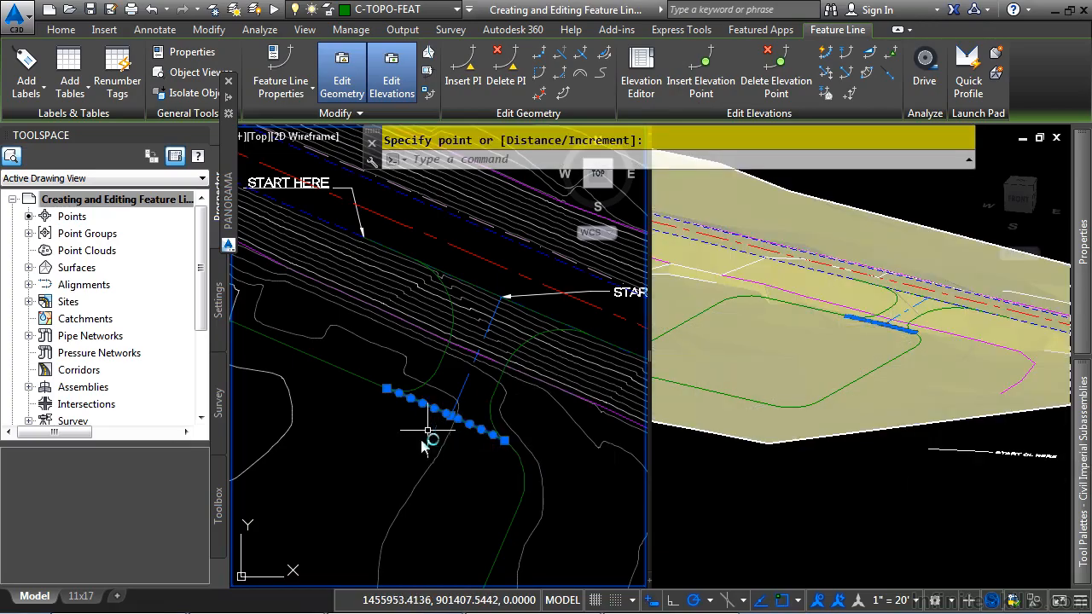
Select all similar feature lines, open them in the Object Viewer and inspect the lot and drive in 3D.
left_click(367, 380)
right_click(381, 421)
left_click(443, 410)
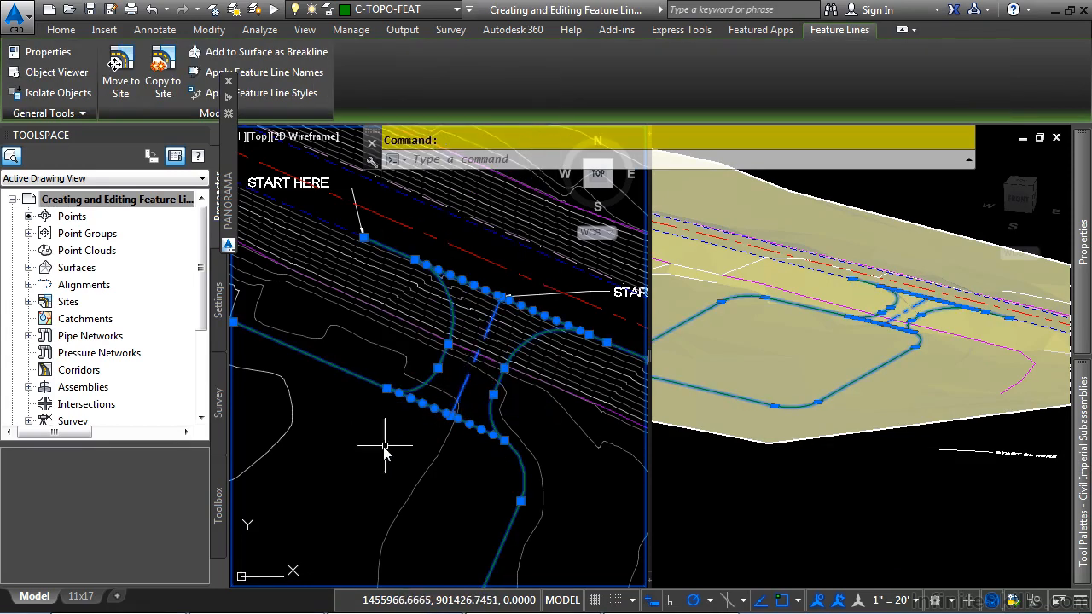
scroll(467, 387, "down", 5)
right_click(446, 450)
left_click(504, 418)
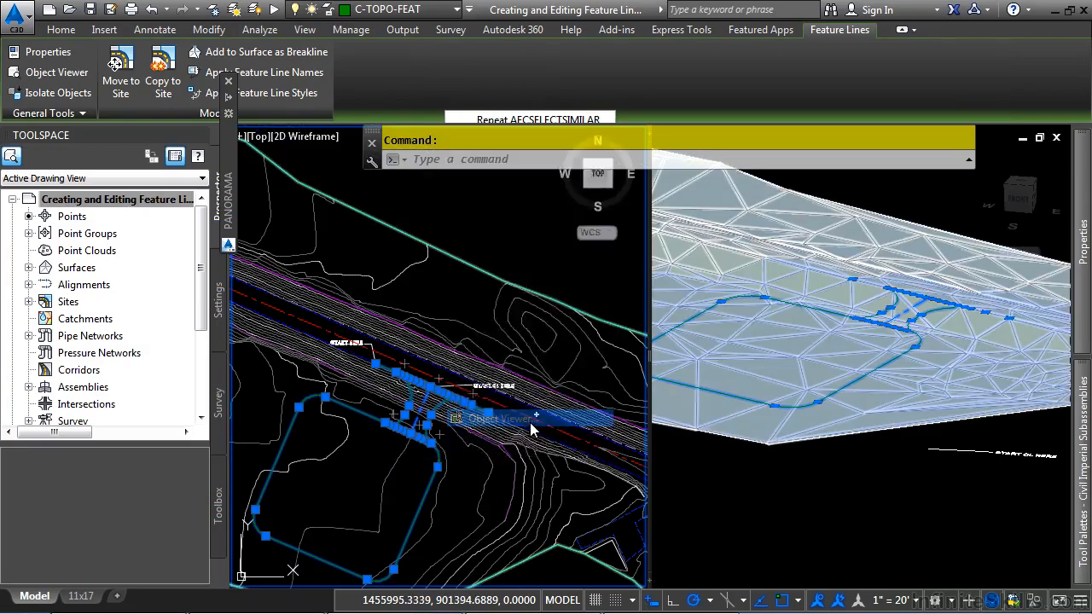
left_click_drag(498, 478, 405, 344)
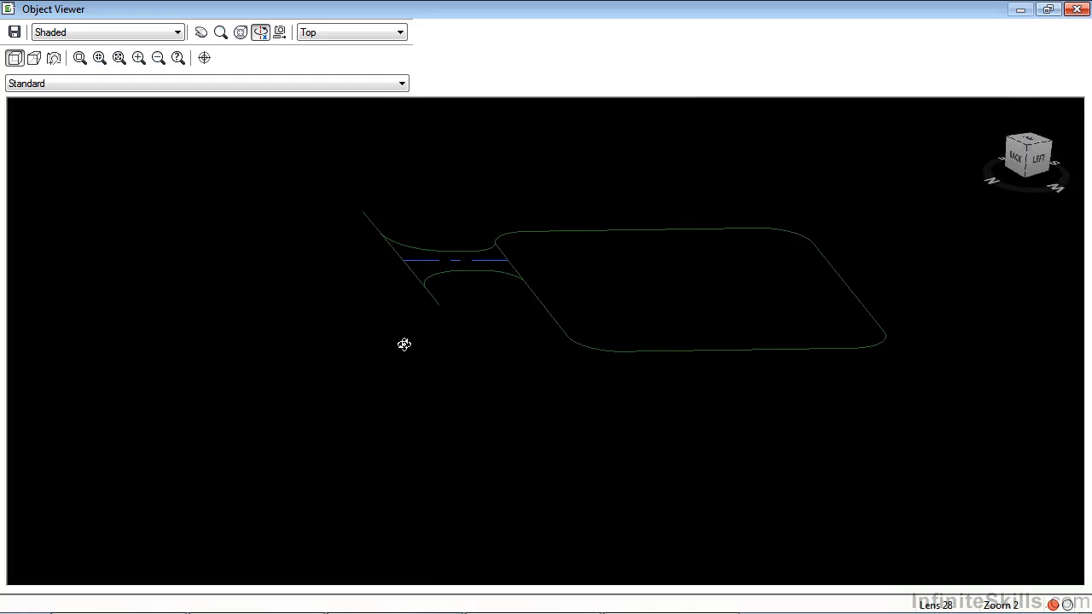